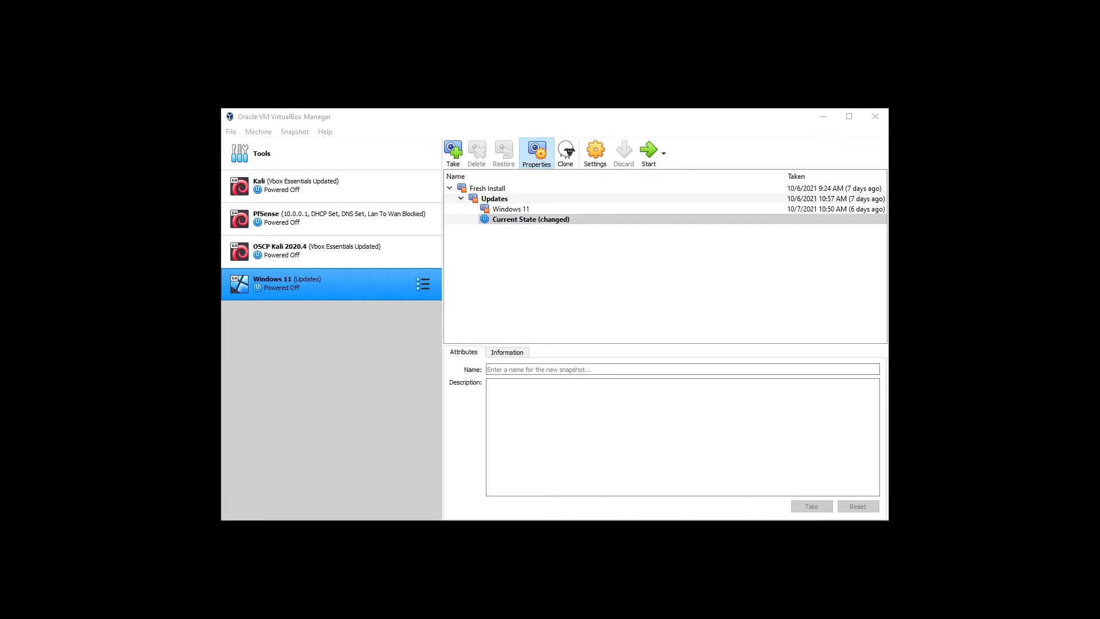
# - Bring the Edge window with the Rufus 3.16 releases page over VirtualBox and maximize it
pyautogui.moveTo(0, 166); pyautogui.dragTo(637, 114)
pyautogui.click(791, 115)
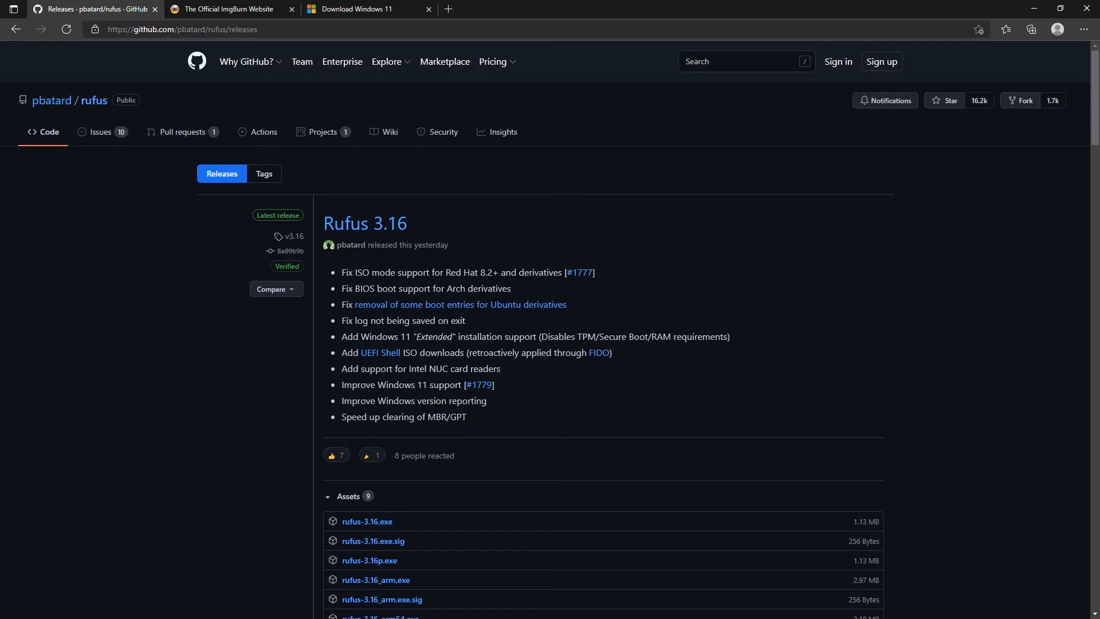
# - Scroll to the Rufus 3.16 assets, then switch to the ImgBurn v2.5.8.0 download page
pyautogui.scroll(-3, 712, 225)
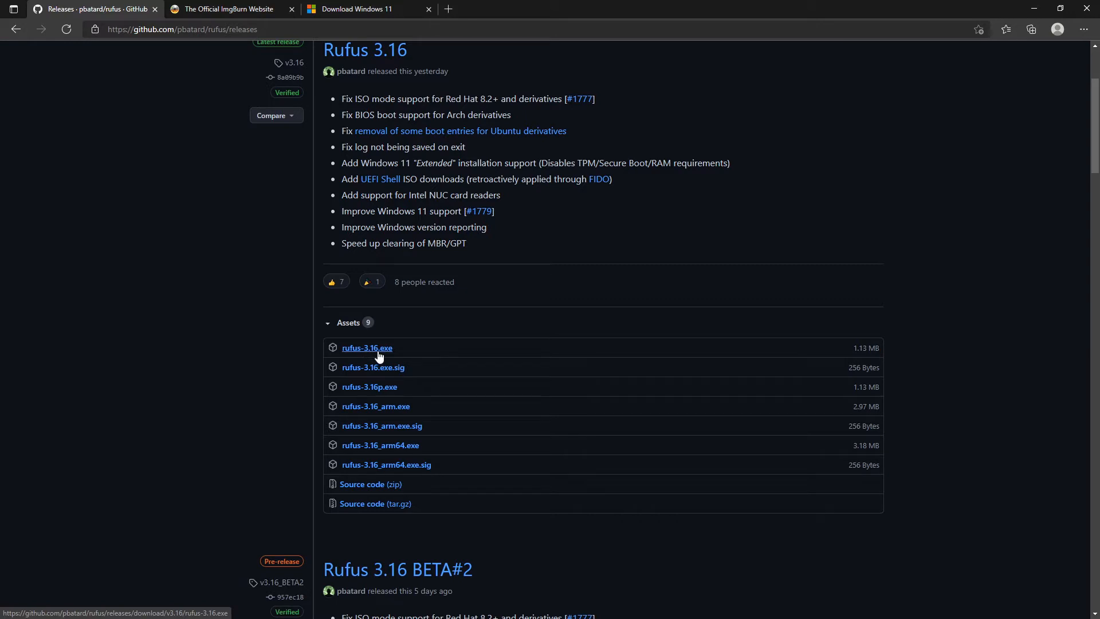
pyautogui.click(215, 12)
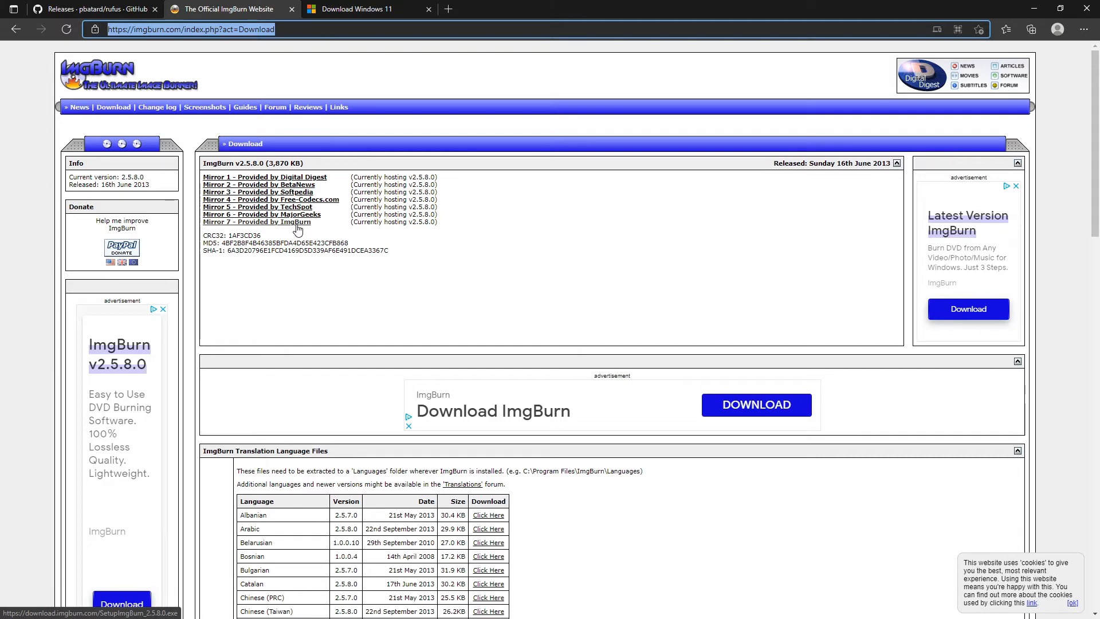
# - Select and confirm Windows 11 as the disk image on the Download Windows 11 page
pyautogui.click(352, 10)
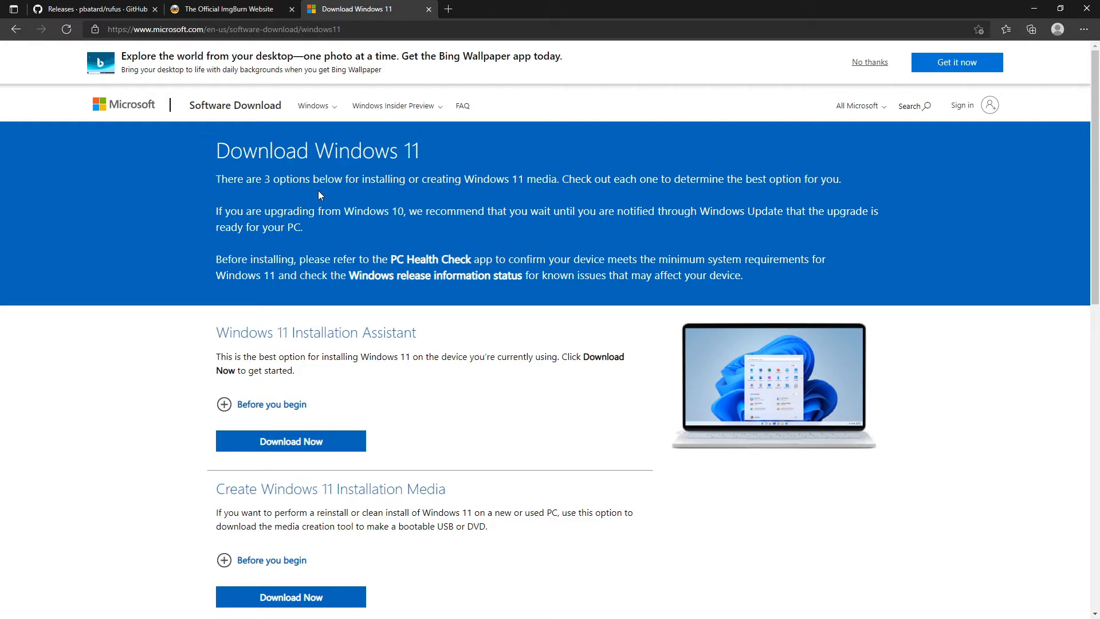
pyautogui.scroll(-9, 319, 195)
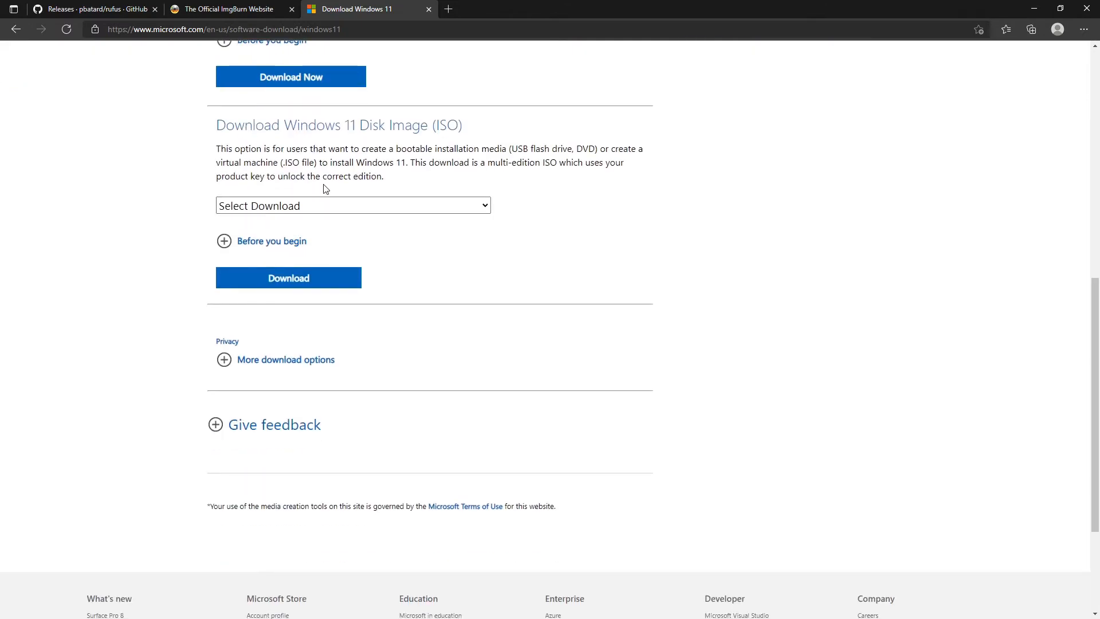
pyautogui.click(304, 207)
pyautogui.click(285, 240)
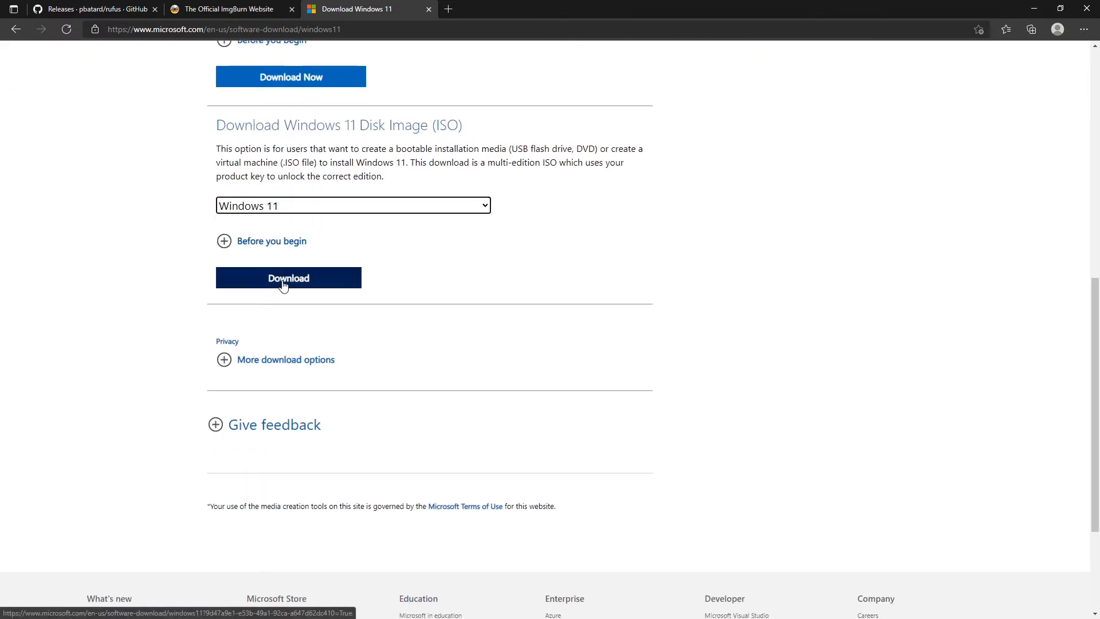
pyautogui.click(285, 284)
# - Confirm English as the product language and start the 64-bit download
pyautogui.scroll(-2, 386, 287)
pyautogui.scroll(3, 271, 212)
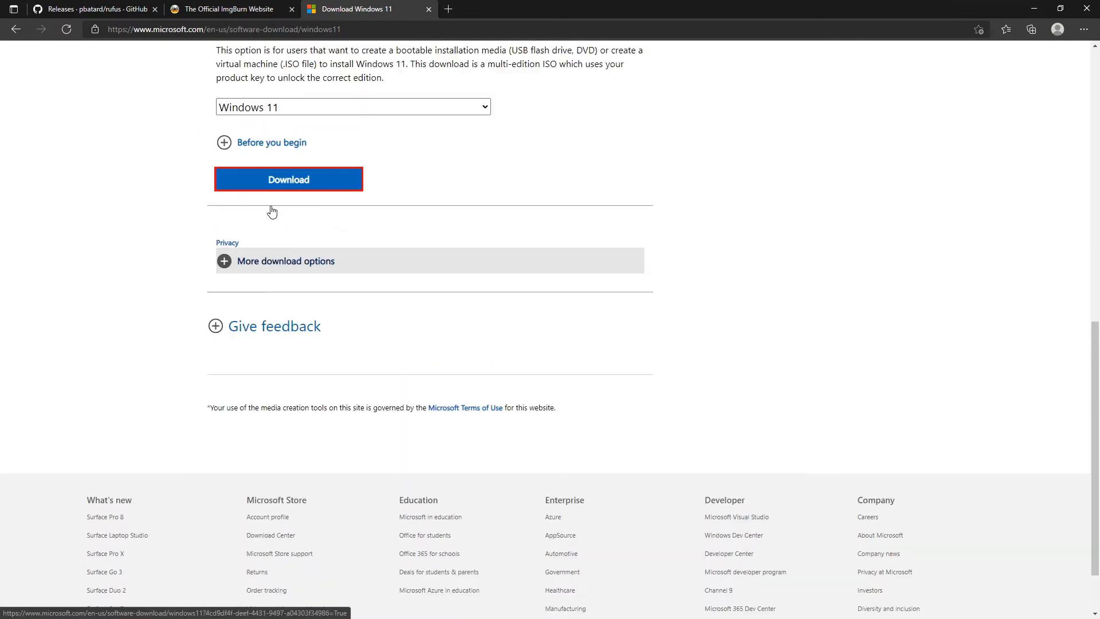
pyautogui.scroll(-2, 318, 277)
pyautogui.click(280, 415)
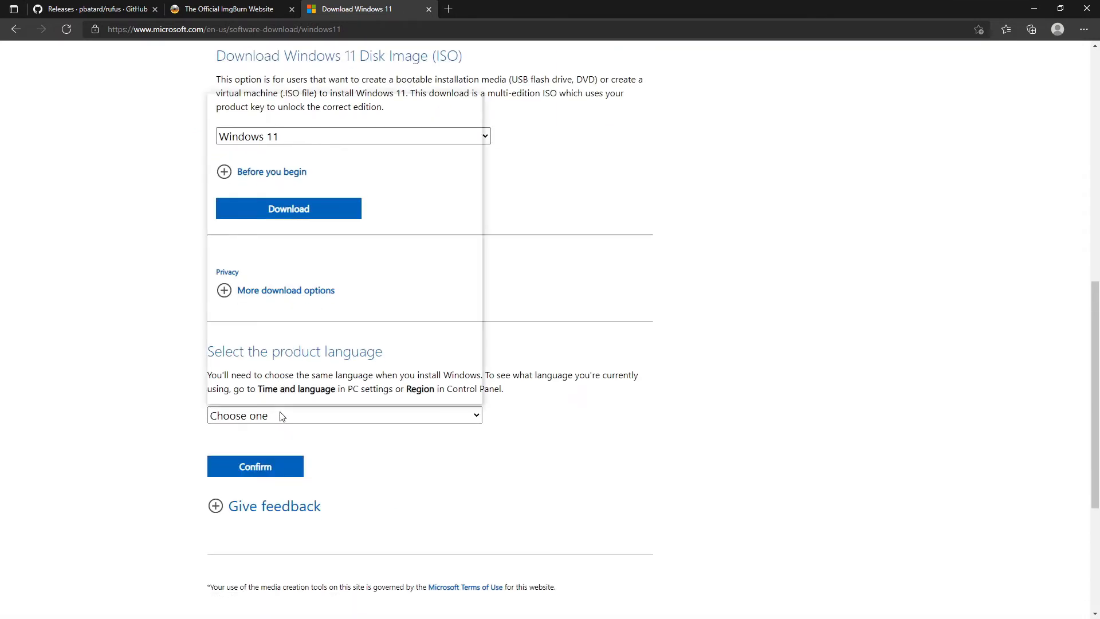
pyautogui.click(264, 256)
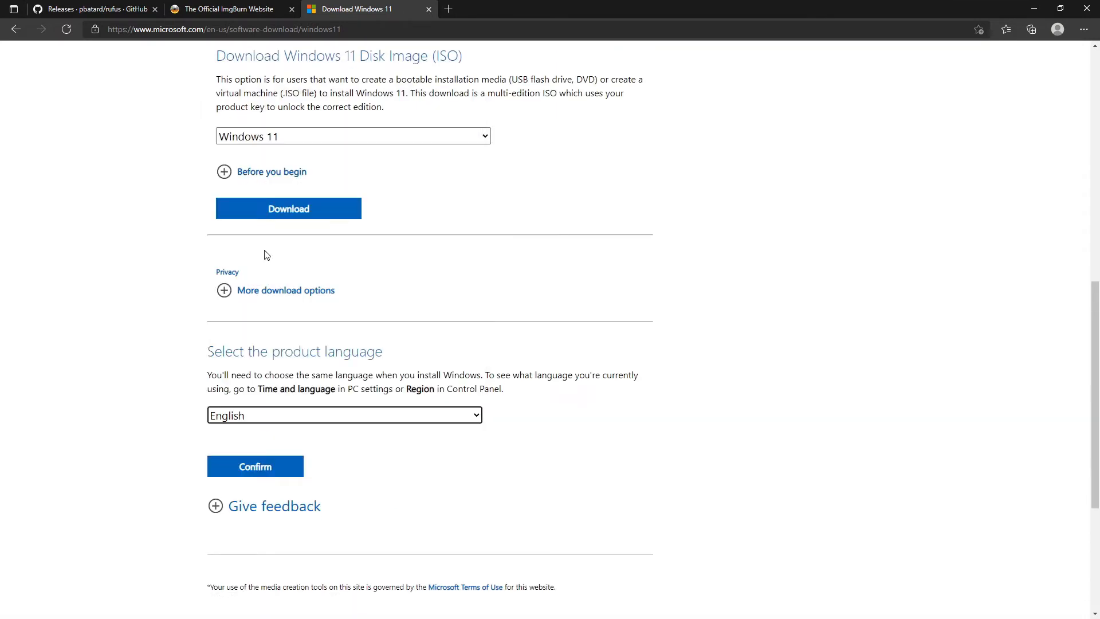
pyautogui.click(273, 464)
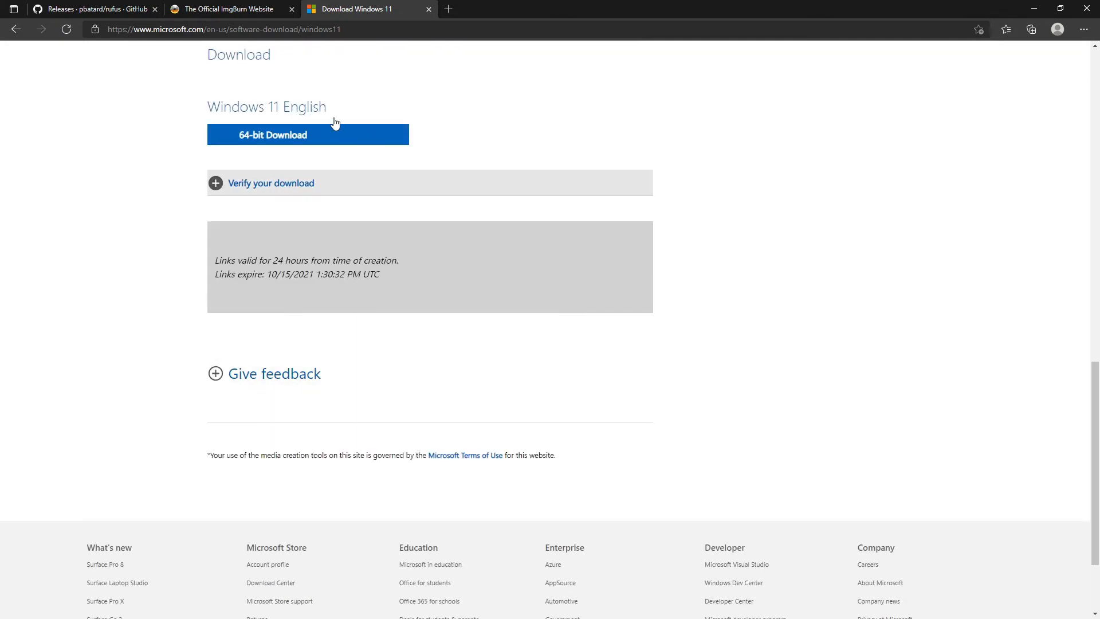
pyautogui.click(261, 137)
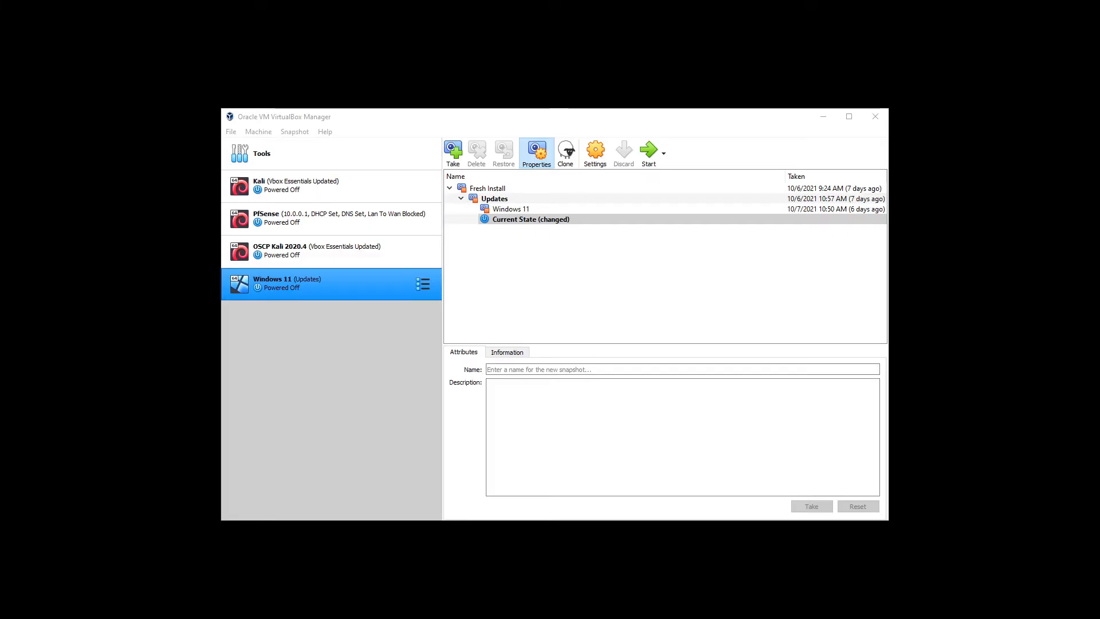
# - Centre the Rufus window on screen and minimize VirtualBox Manager
pyautogui.moveTo(367, 221); pyautogui.dragTo(573, 135)
pyautogui.click(823, 116)
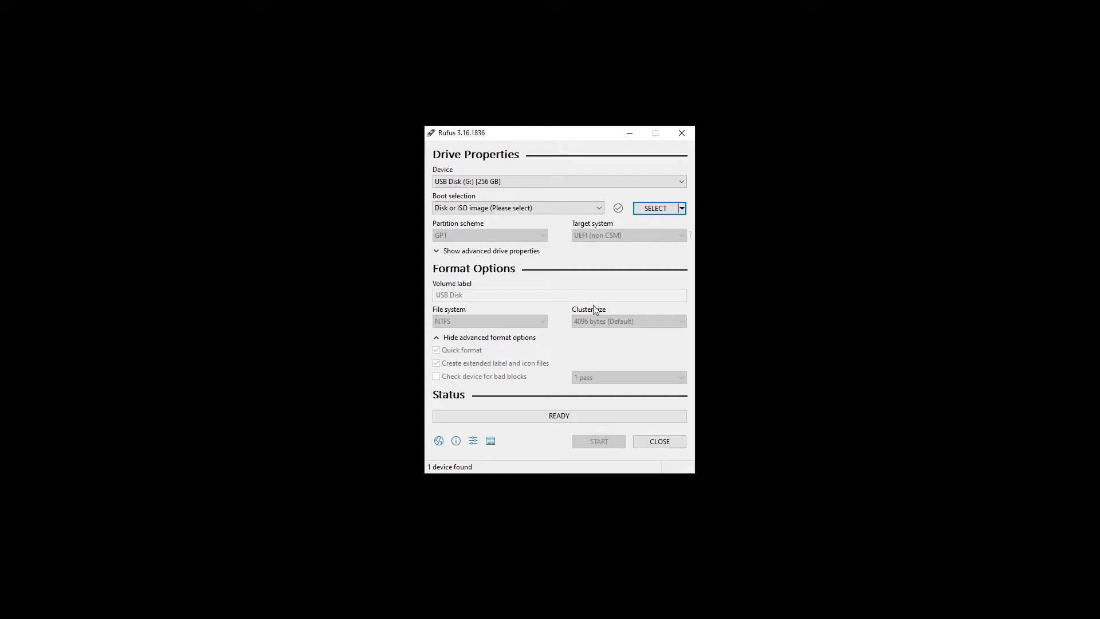
# - Load Win11_English_x64.iso, choose Extended Windows 11 Installation (no TPM/no Secure Boot), and start writing
pyautogui.click(545, 212)
pyautogui.click(546, 212)
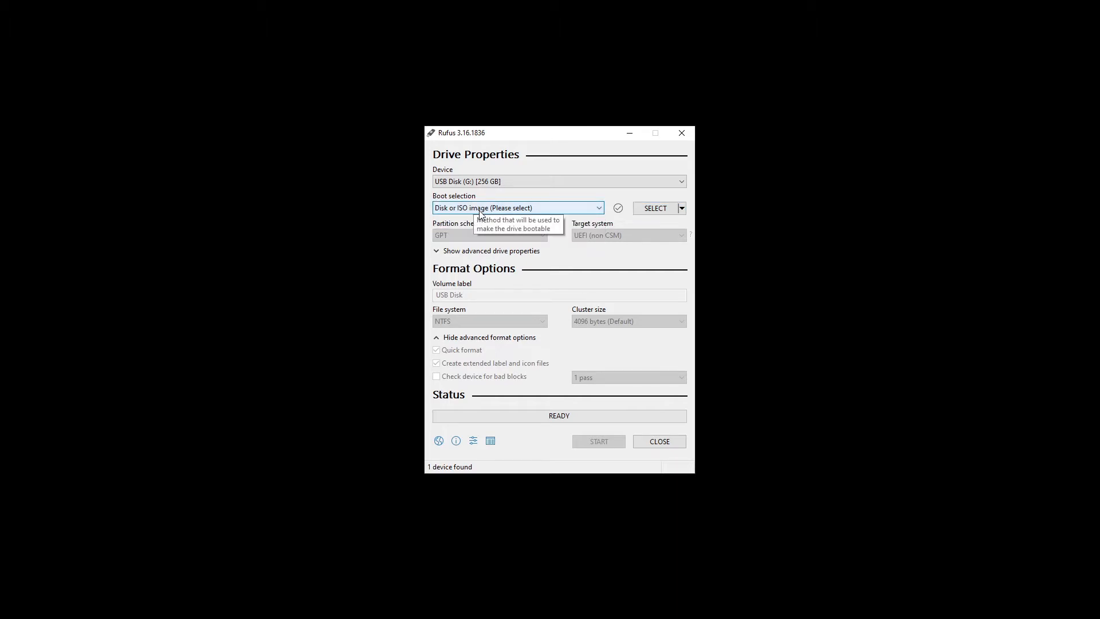
pyautogui.click(648, 209)
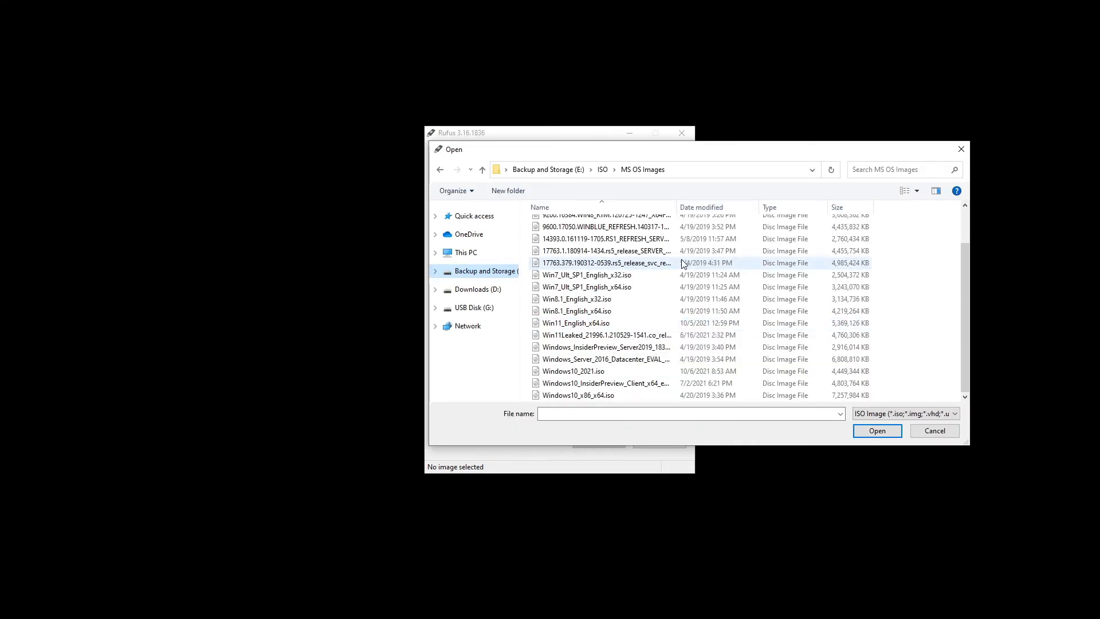
pyautogui.doubleClick(616, 322)
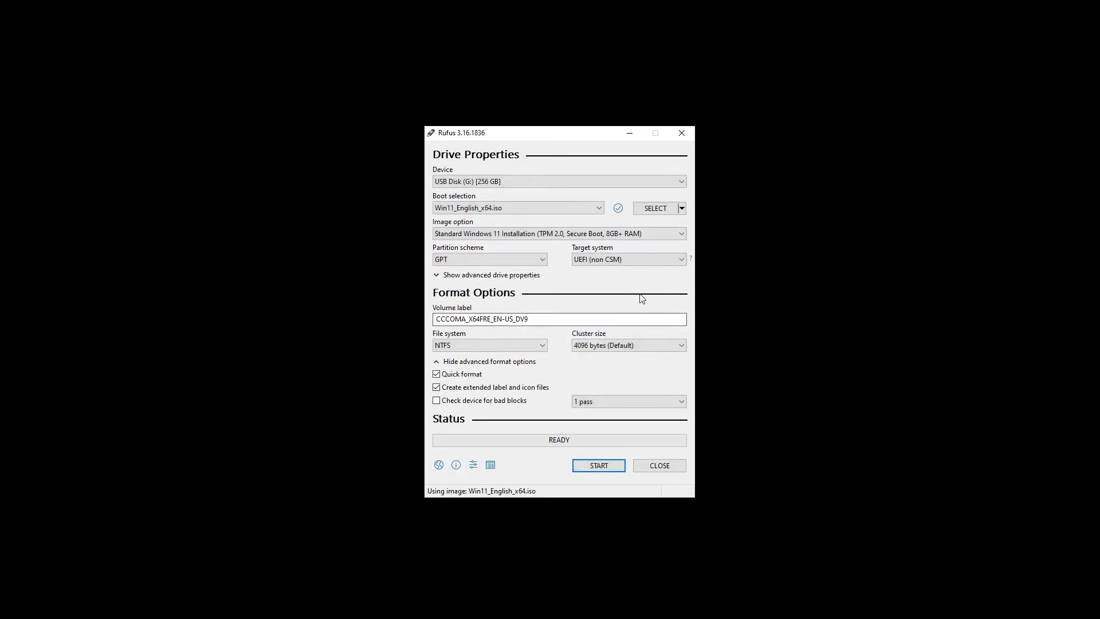
pyautogui.click(472, 235)
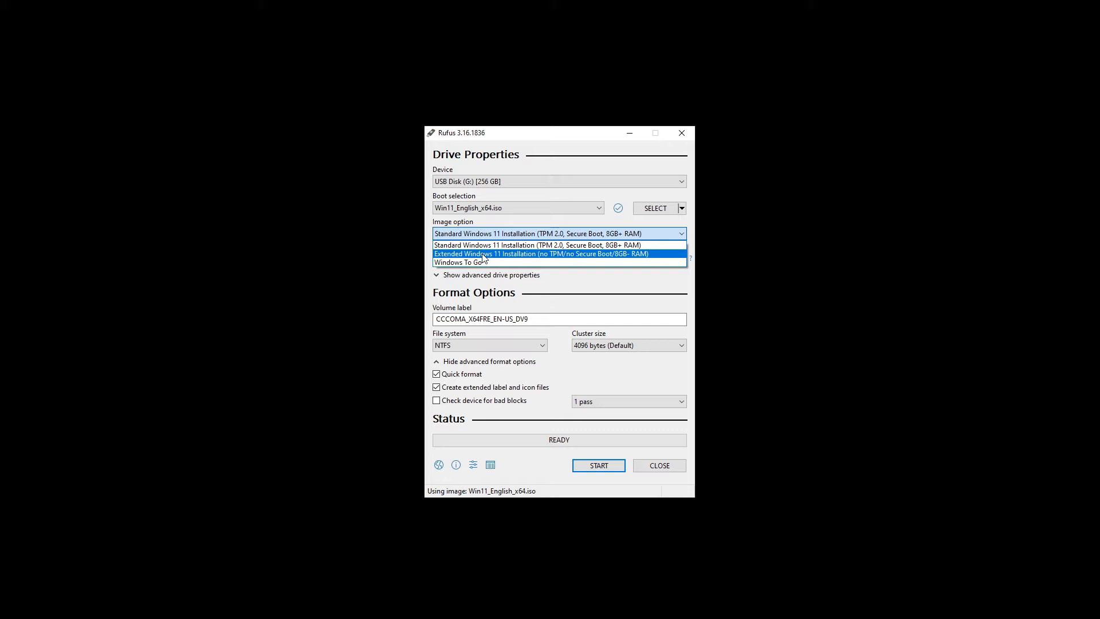
pyautogui.click(483, 253)
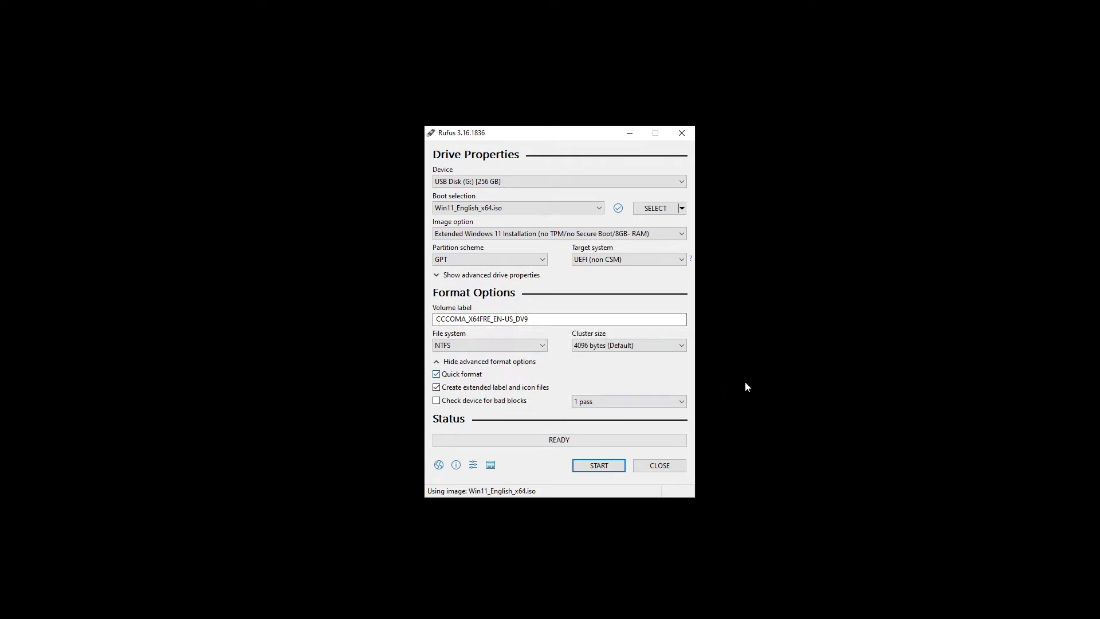
pyautogui.click(599, 466)
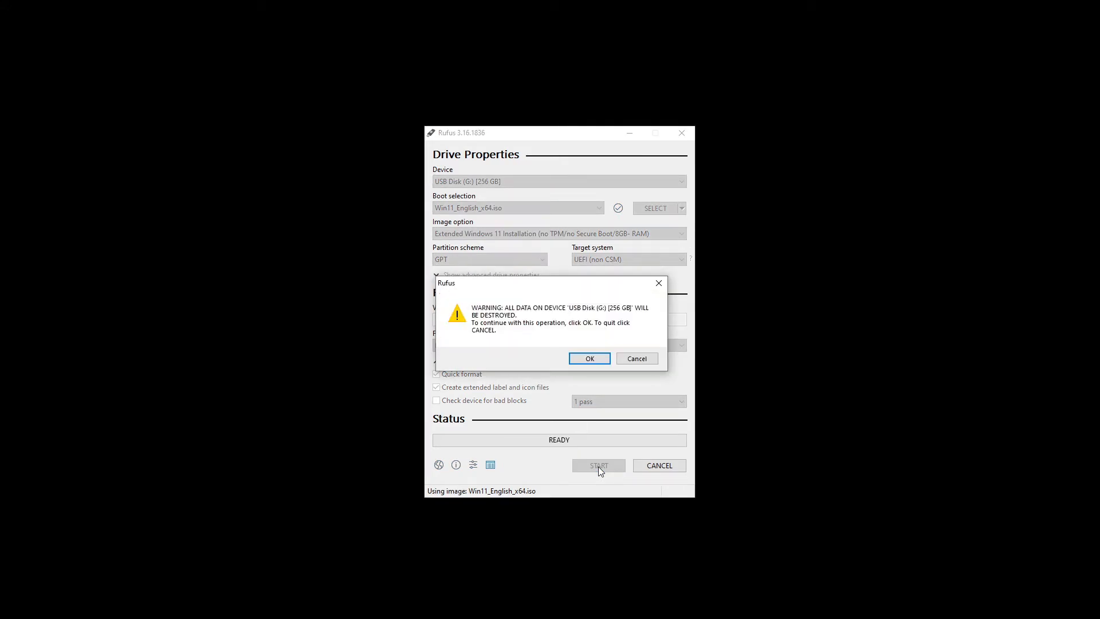
# - Accept the data-destruction warning, dismiss the Secure Boot notice once finished, and close Rufus
pyautogui.click(589, 359)
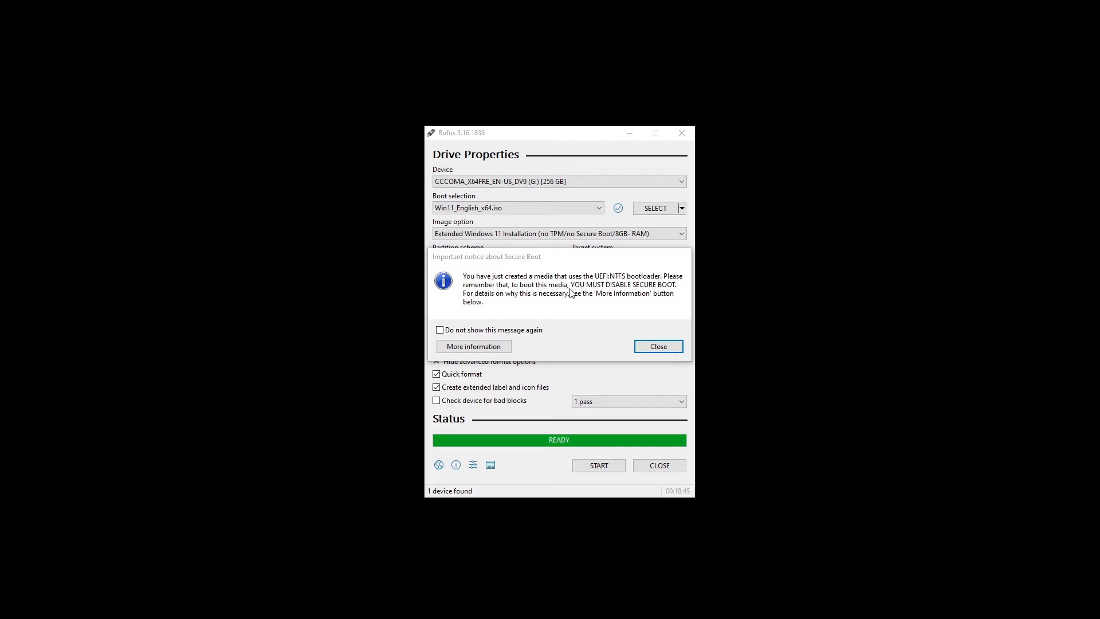
pyautogui.click(662, 349)
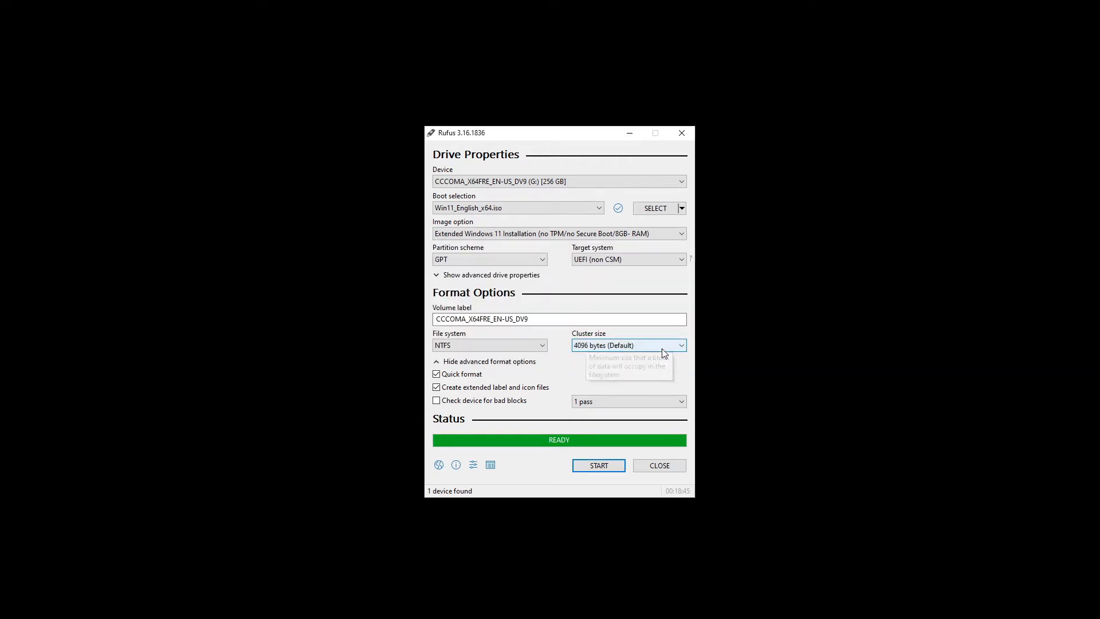
pyautogui.click(659, 465)
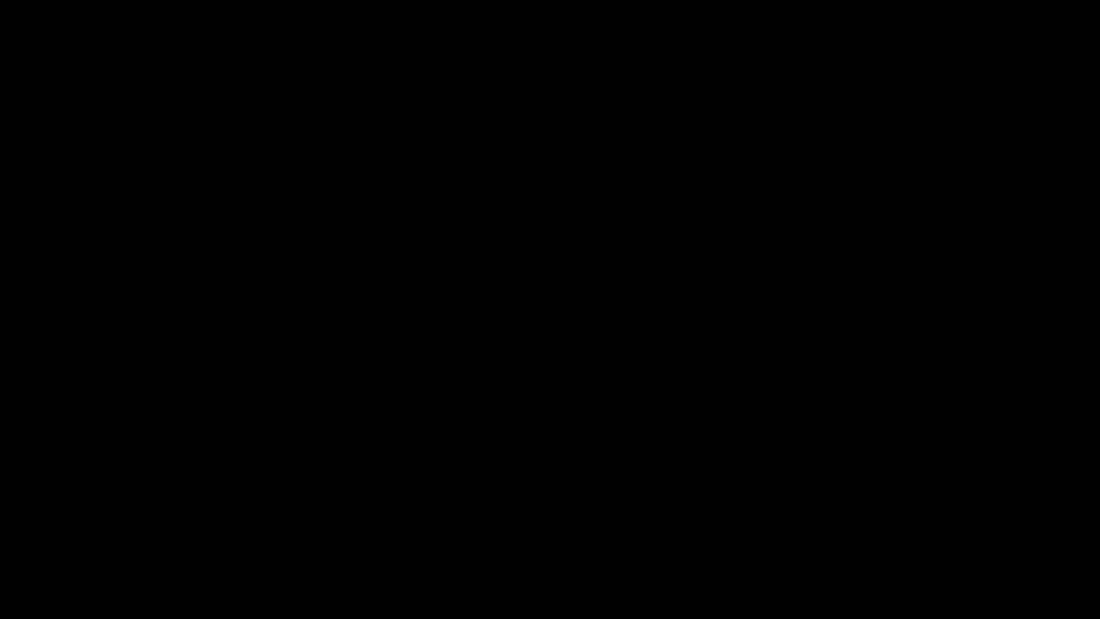
# - Place ImgBurn above its Log window and switch to Create image file from files/folders
pyautogui.moveTo(407, 183); pyautogui.dragTo(543, 55)
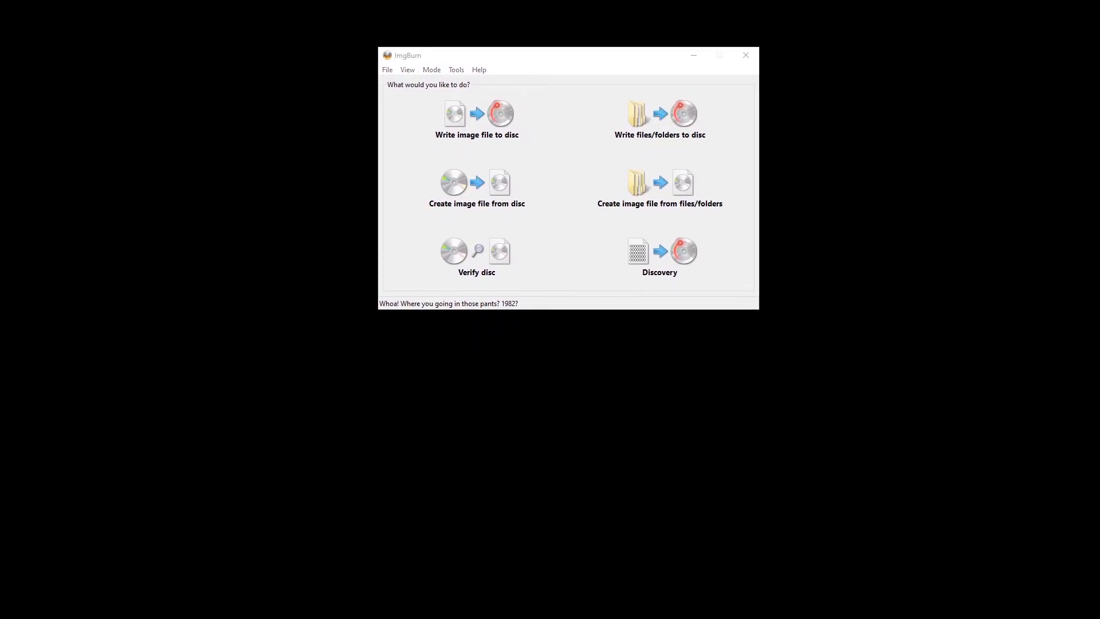
pyautogui.moveTo(154, 413); pyautogui.dragTo(564, 376)
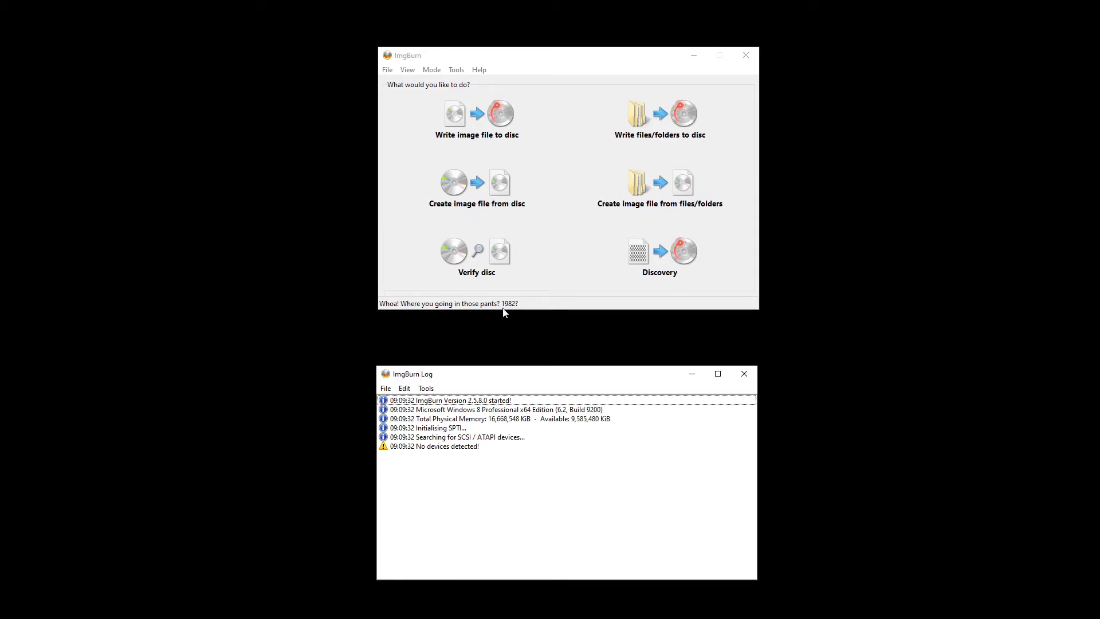
pyautogui.click(687, 207)
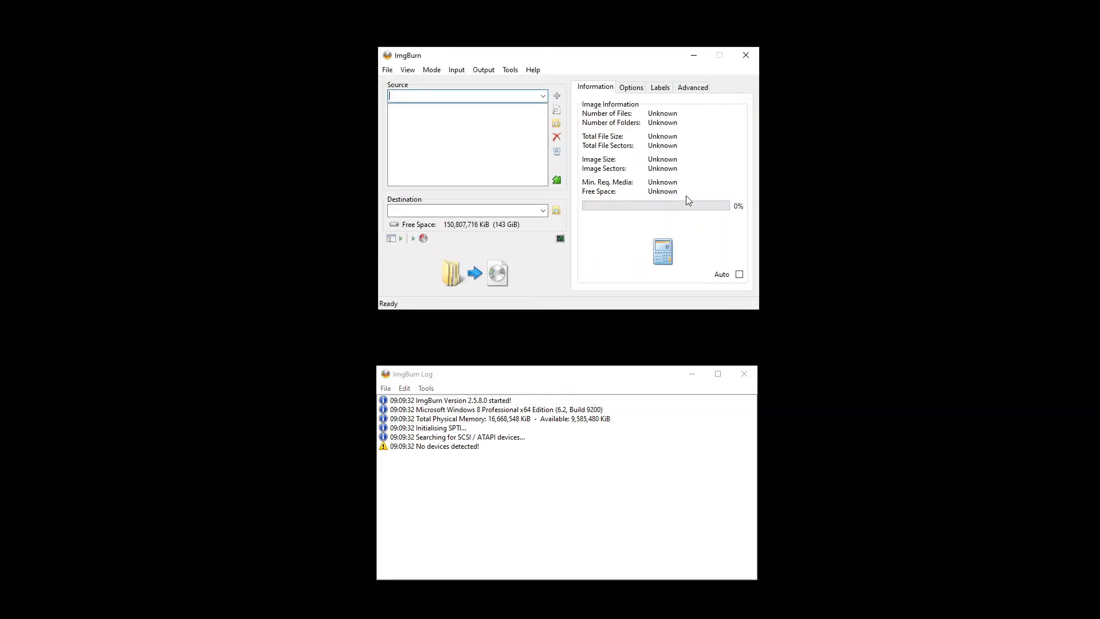
# - Add the CCCOMA_X64FRE_EN-US_DV9 USB drive (G:\) as the build source
pyautogui.click(557, 125)
pyautogui.click(424, 224)
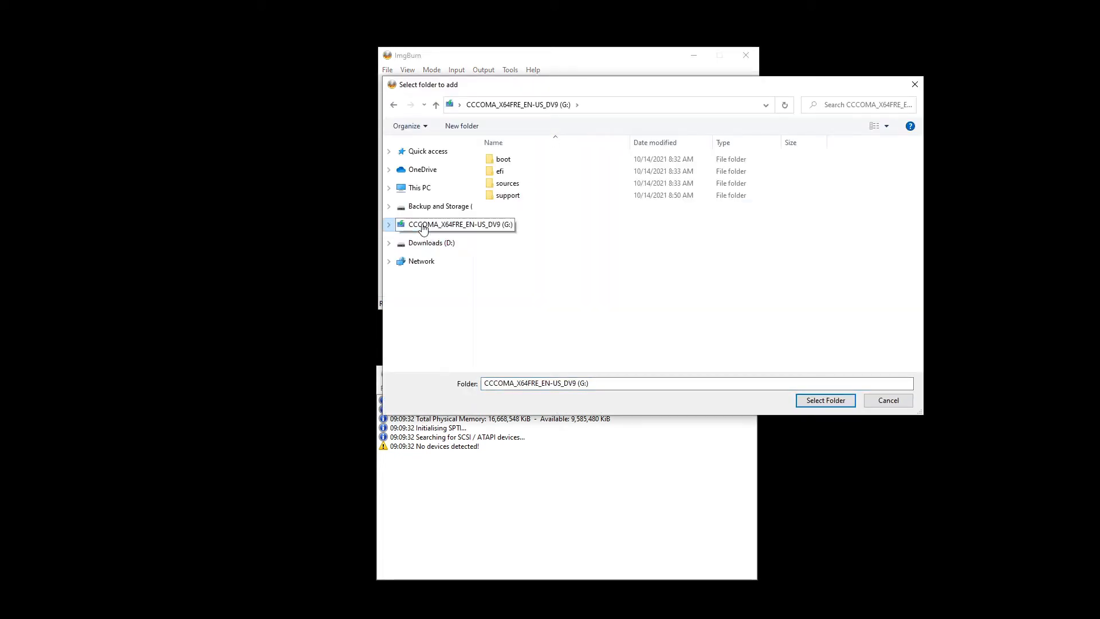
pyautogui.click(815, 401)
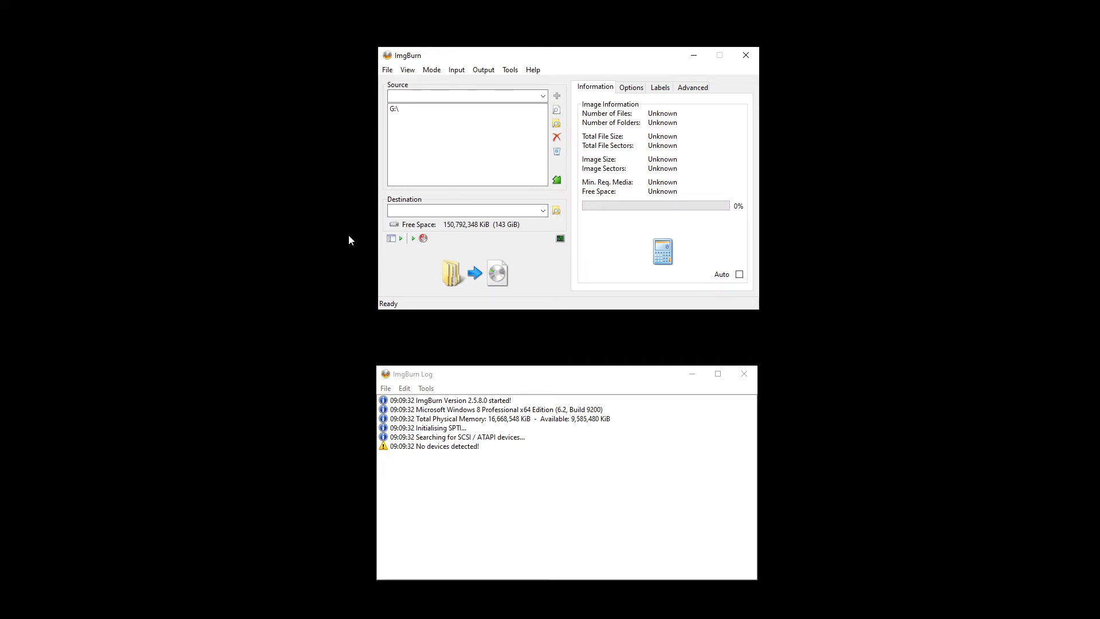
# - Save the output ISO as 'Windows 11 NO TPM' in the Desktop Vbox folder
pyautogui.click(557, 212)
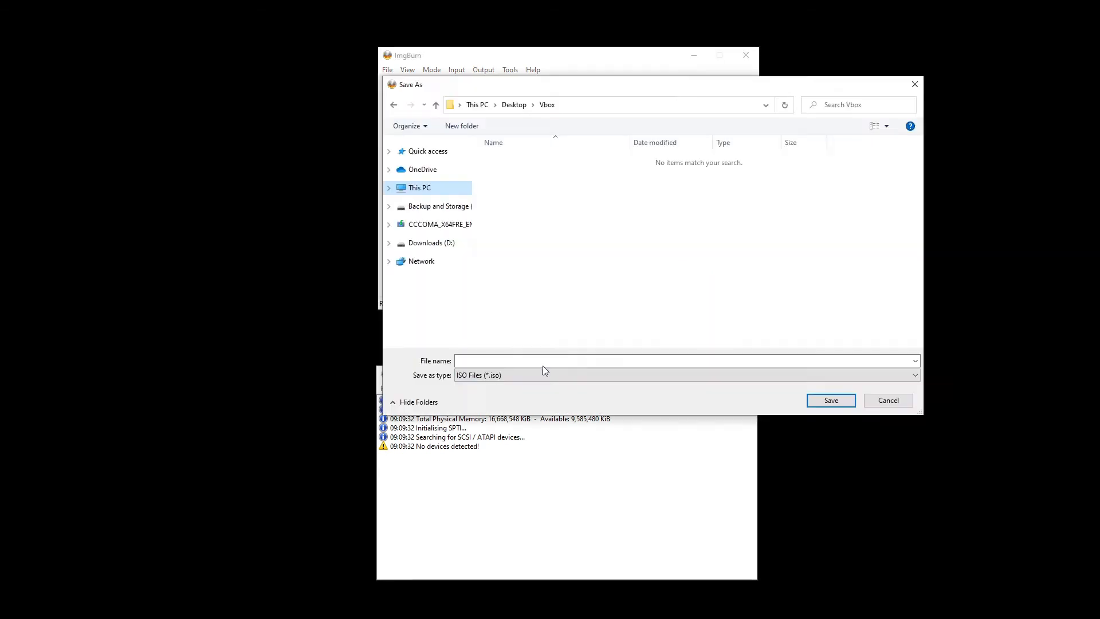
pyautogui.click(529, 359)
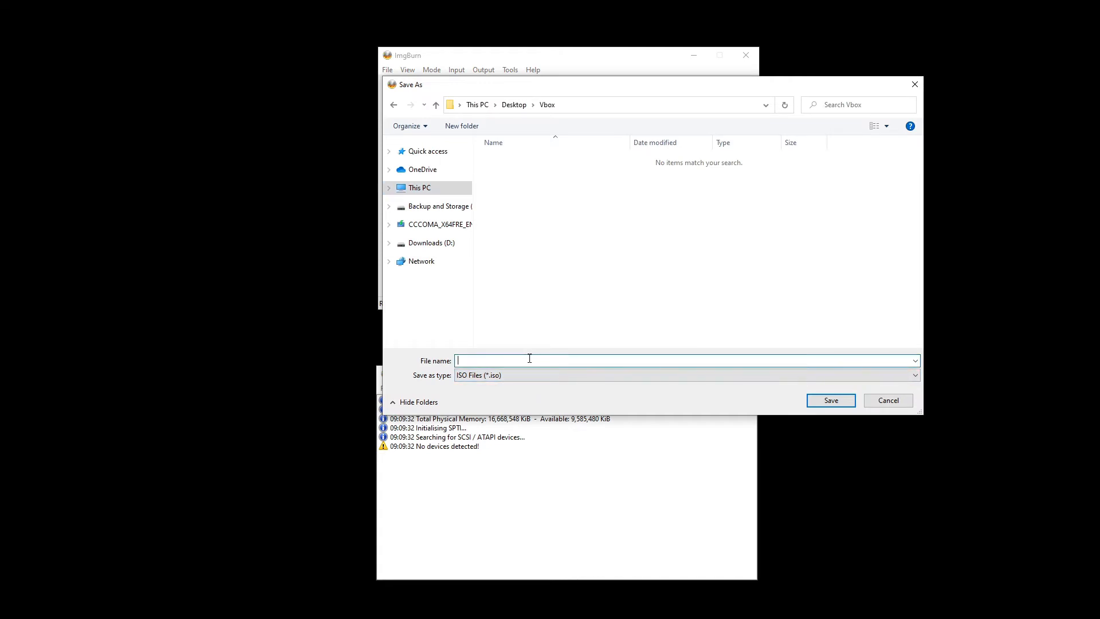
pyautogui.write('Windows 11 NO TPM')
pyautogui.click(828, 402)
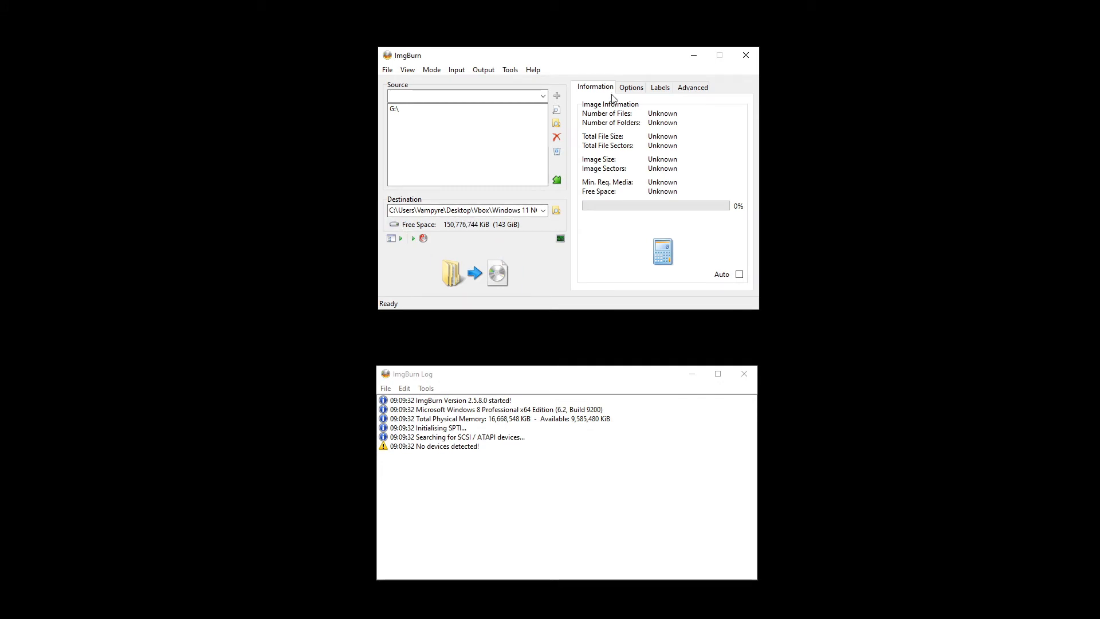
# - Make the image bootable with G:\boot\etfsboot.com as the boot image
pyautogui.click(703, 92)
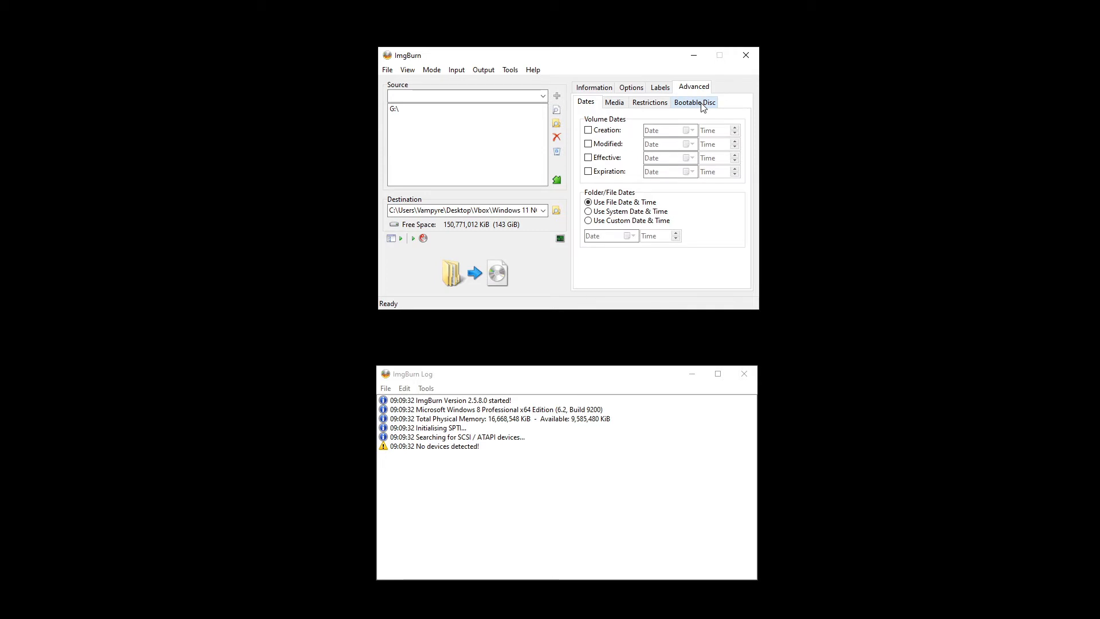
pyautogui.click(703, 106)
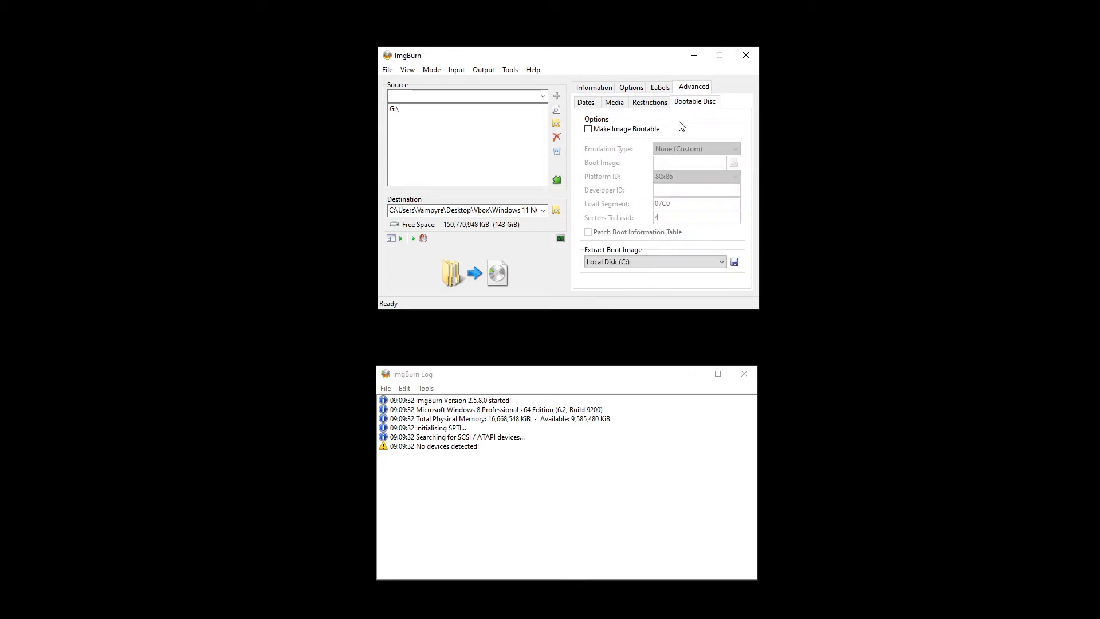
pyautogui.click(616, 131)
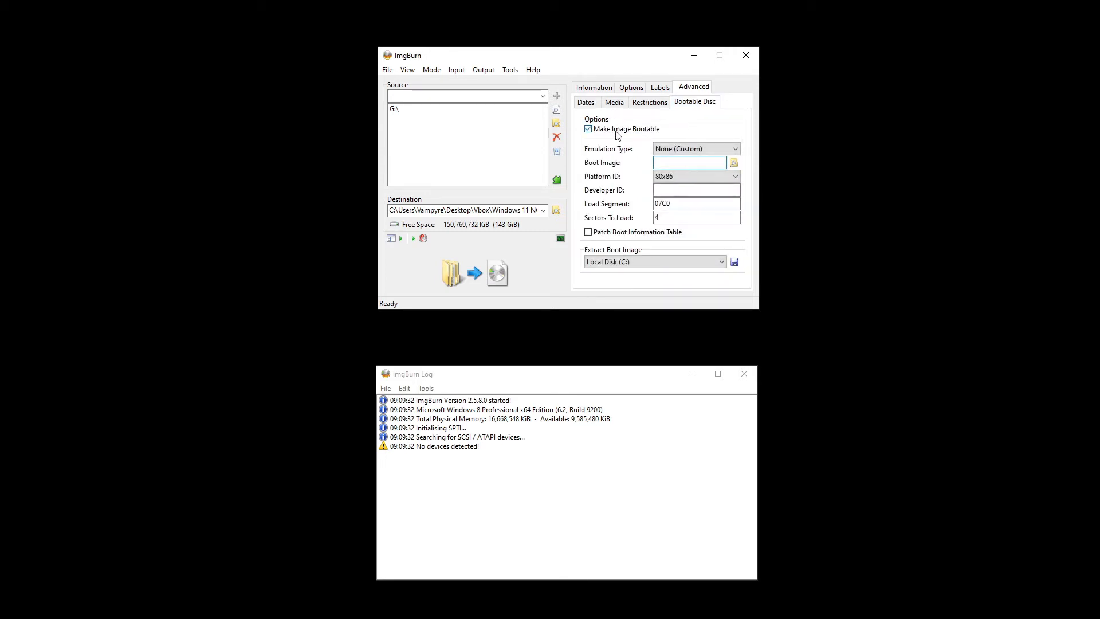
pyautogui.click(709, 165)
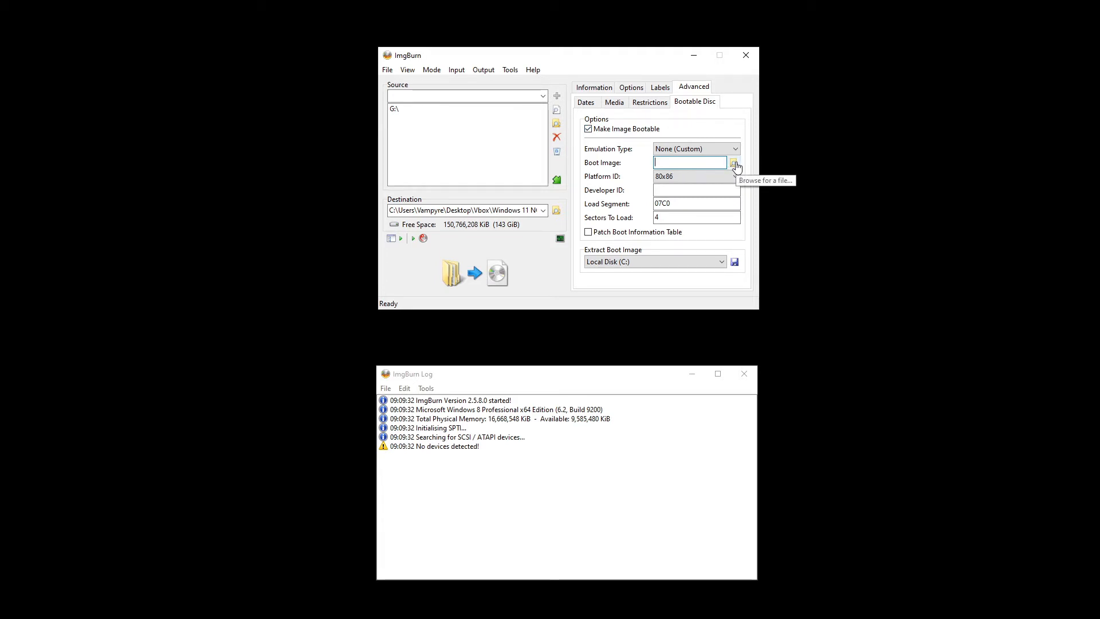
pyautogui.click(735, 164)
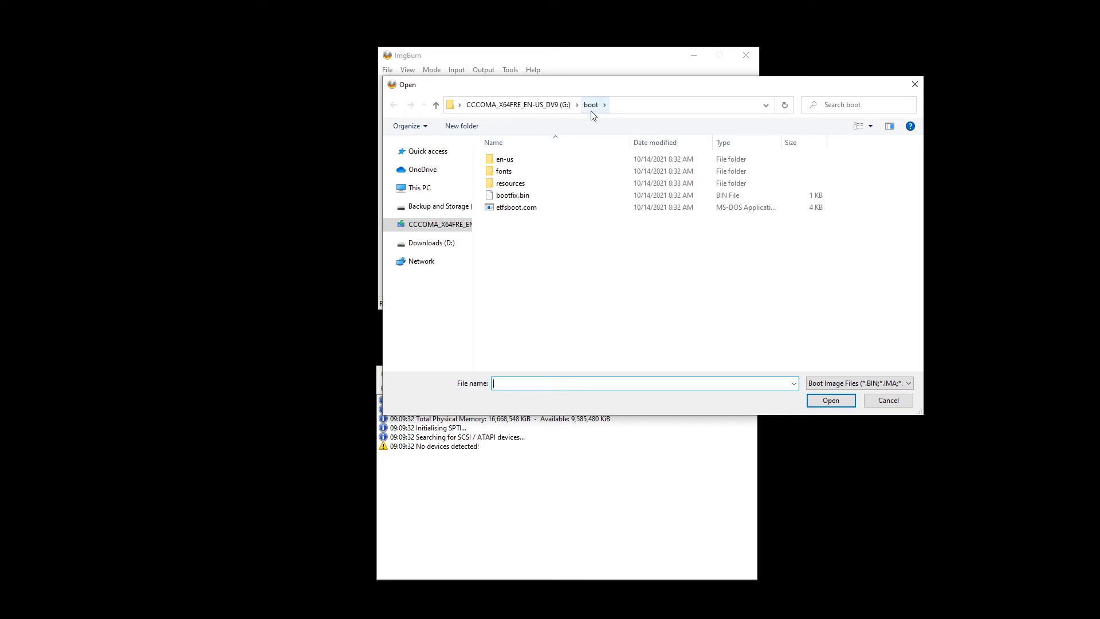
pyautogui.doubleClick(509, 210)
# - Set Developer ID to 'Microsoft Corporation' and Sectors To Load to 8
pyautogui.click(668, 192)
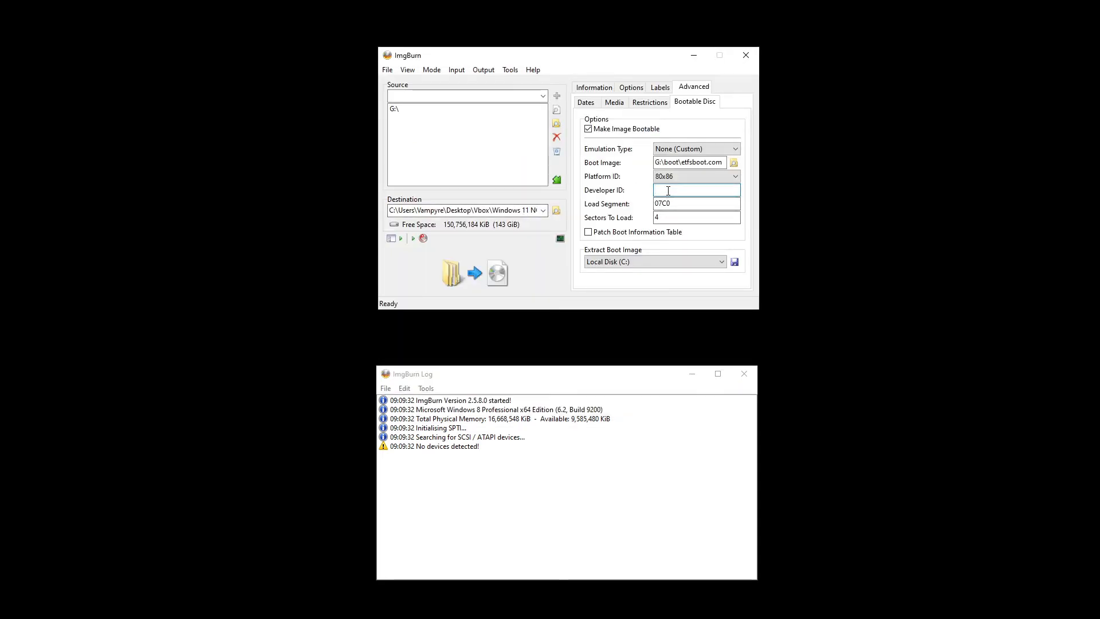
pyautogui.write('MicrosoftCorporation')
pyautogui.click(685, 189)
pyautogui.click(696, 218)
pyautogui.moveTo(696, 219); pyautogui.dragTo(656, 218)
pyautogui.write('8')
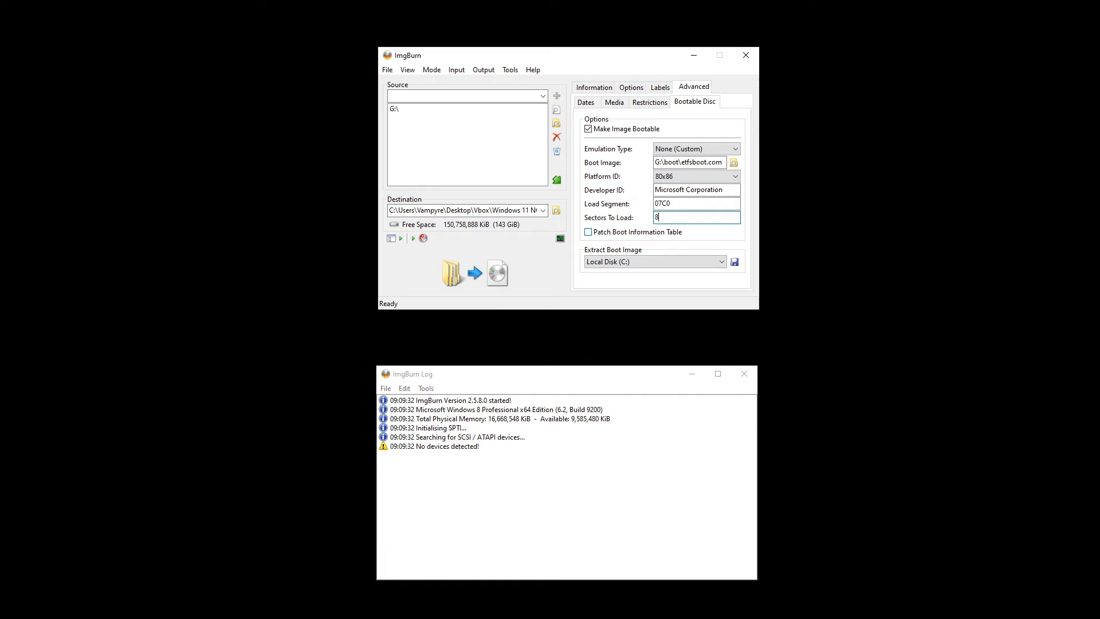
# - Build the image, accepting the suggested volume label and confirming the summary to write the ISO
pyautogui.click(498, 277)
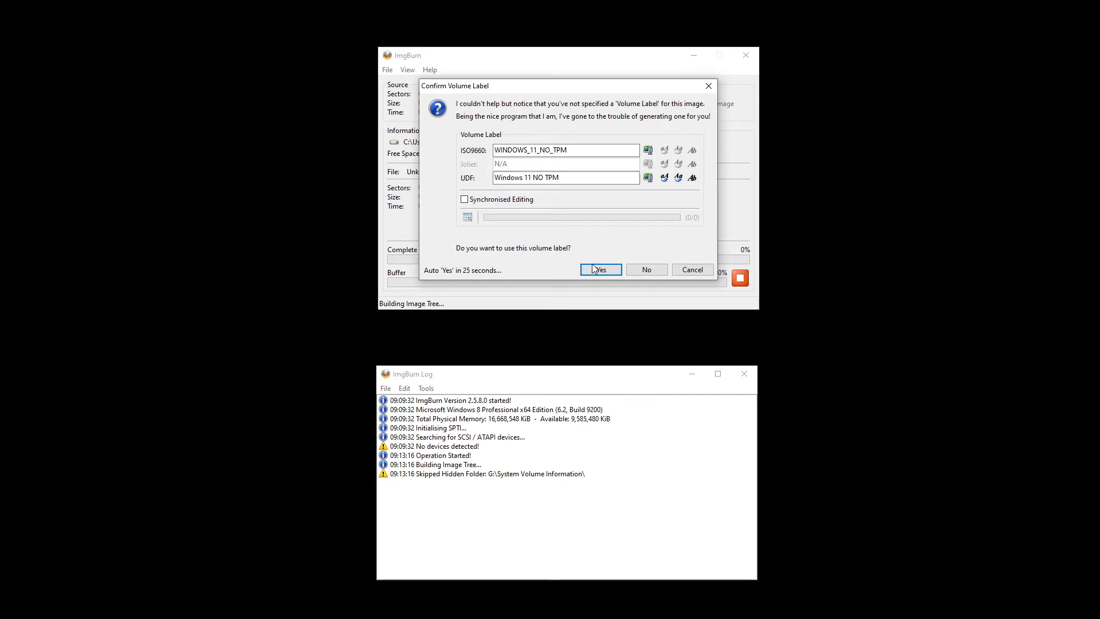
pyautogui.click(609, 268)
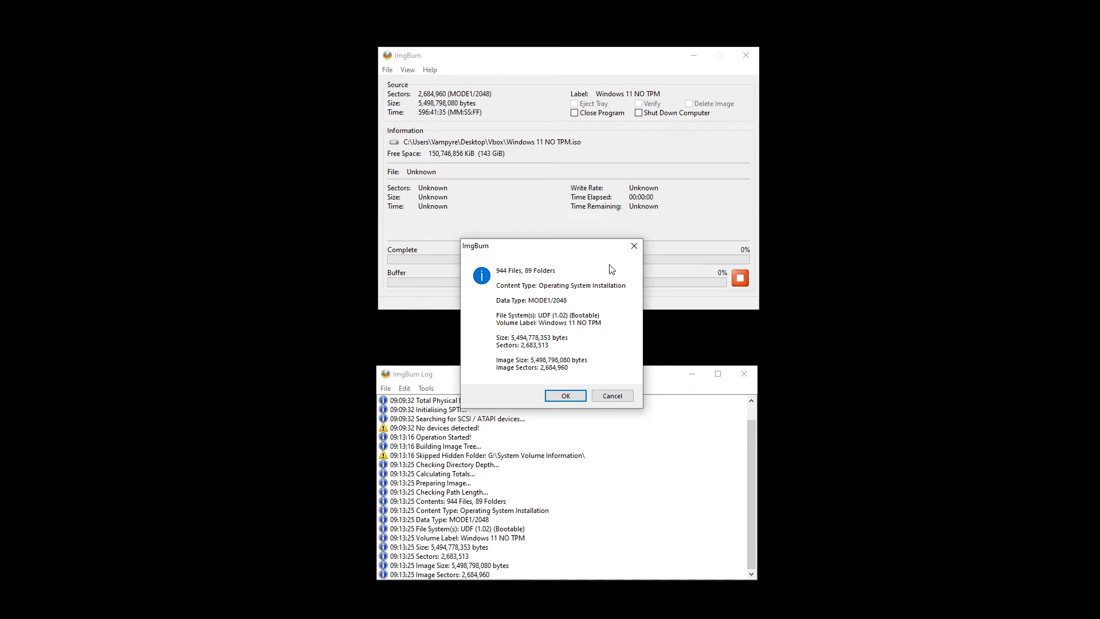
pyautogui.click(566, 396)
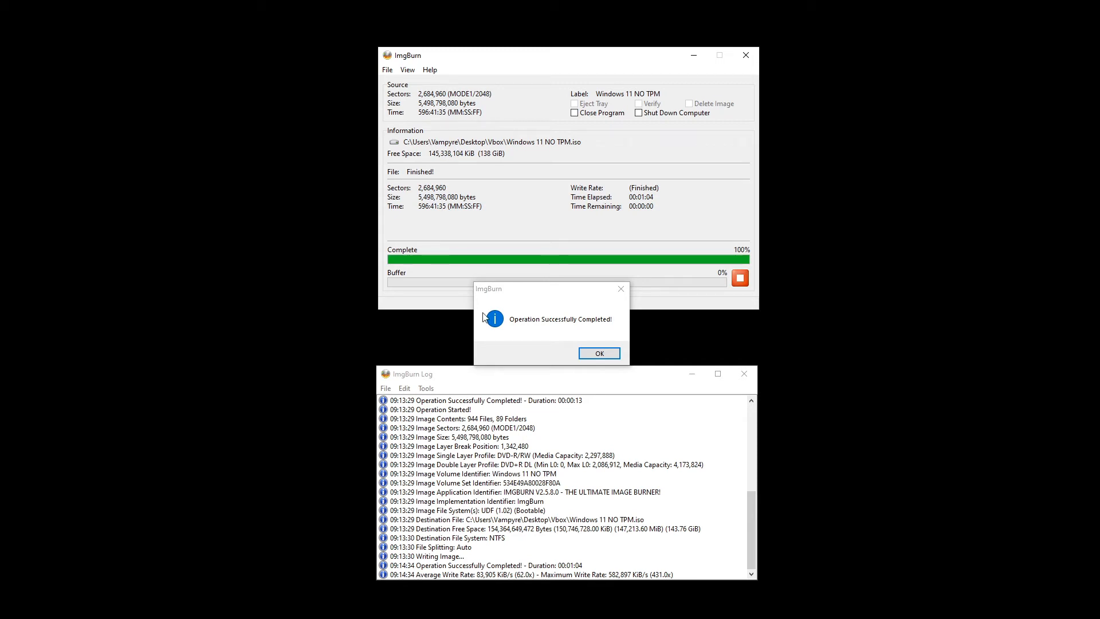
# - Dismiss the Operation Successfully Completed message and close ImgBurn
pyautogui.click(591, 352)
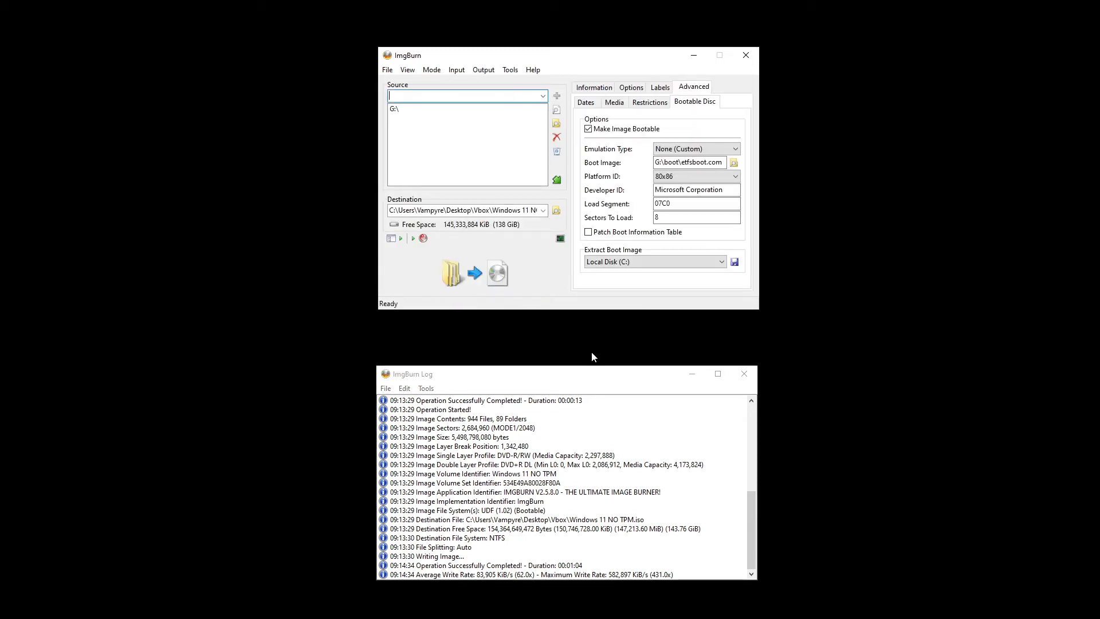
pyautogui.click(747, 56)
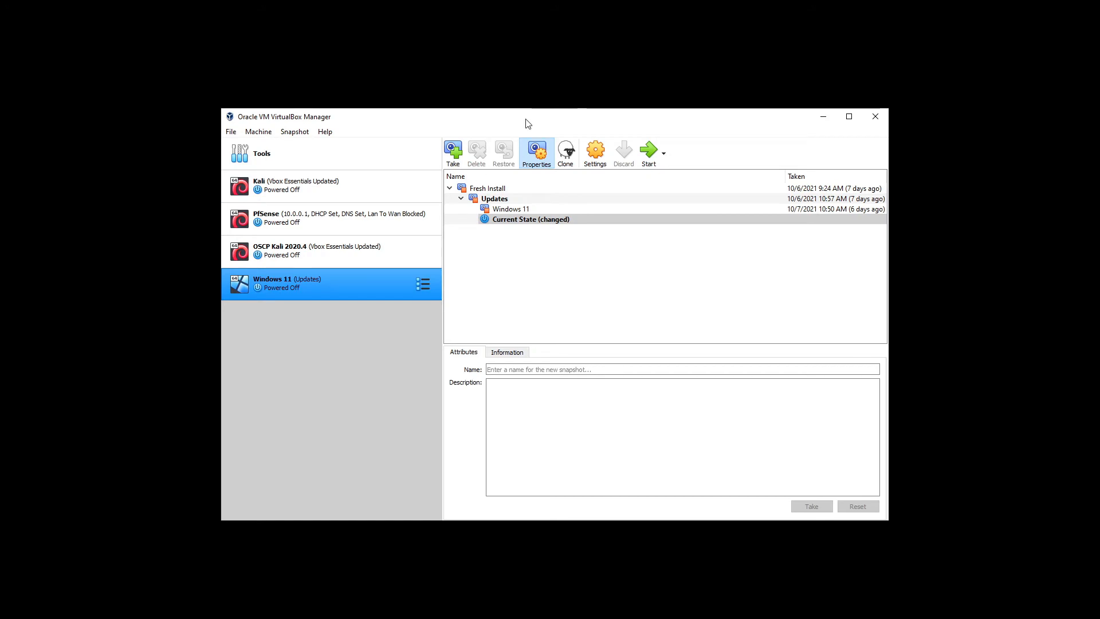
# - Start a new VM named 'Windows 11 Clean', Other Windows (64-bit), with 4096 MB memory
pyautogui.click(259, 133)
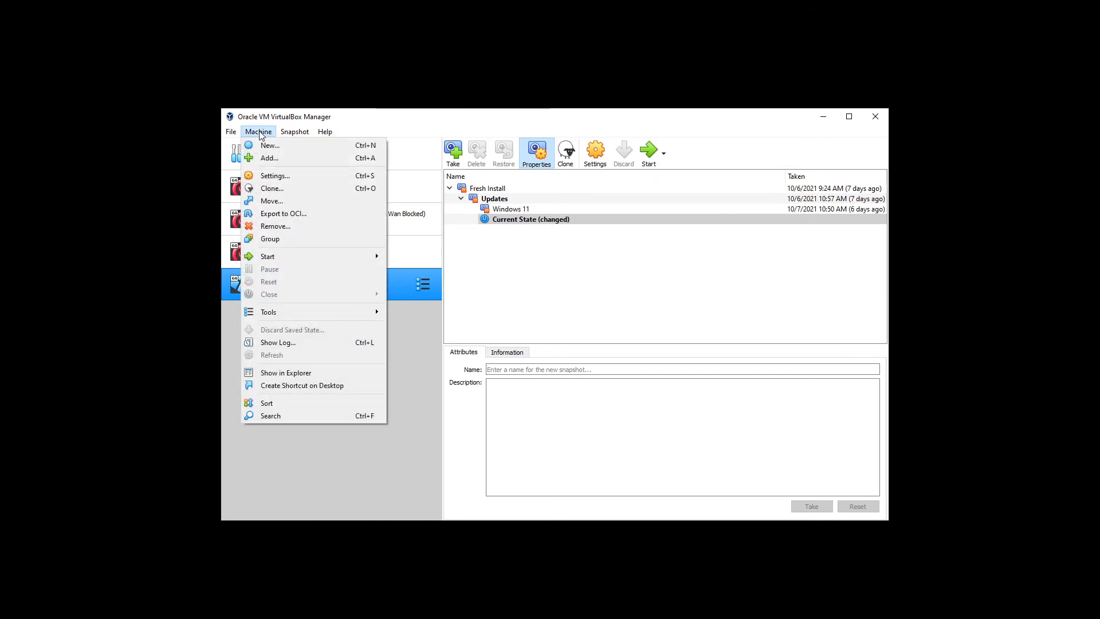
pyautogui.click(266, 146)
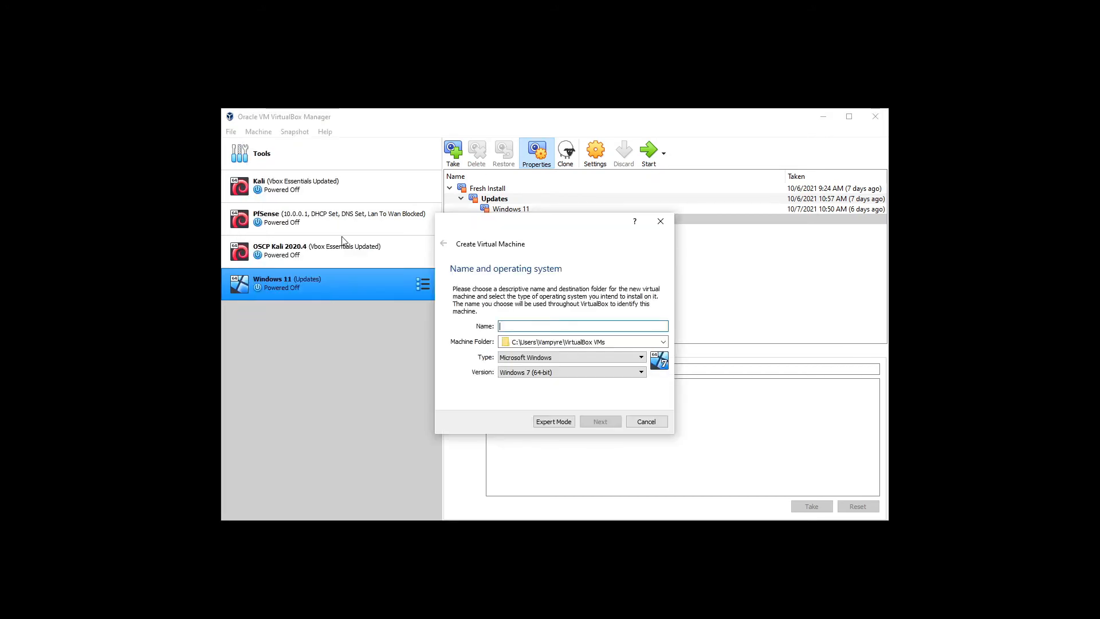
pyautogui.write('Windows ')
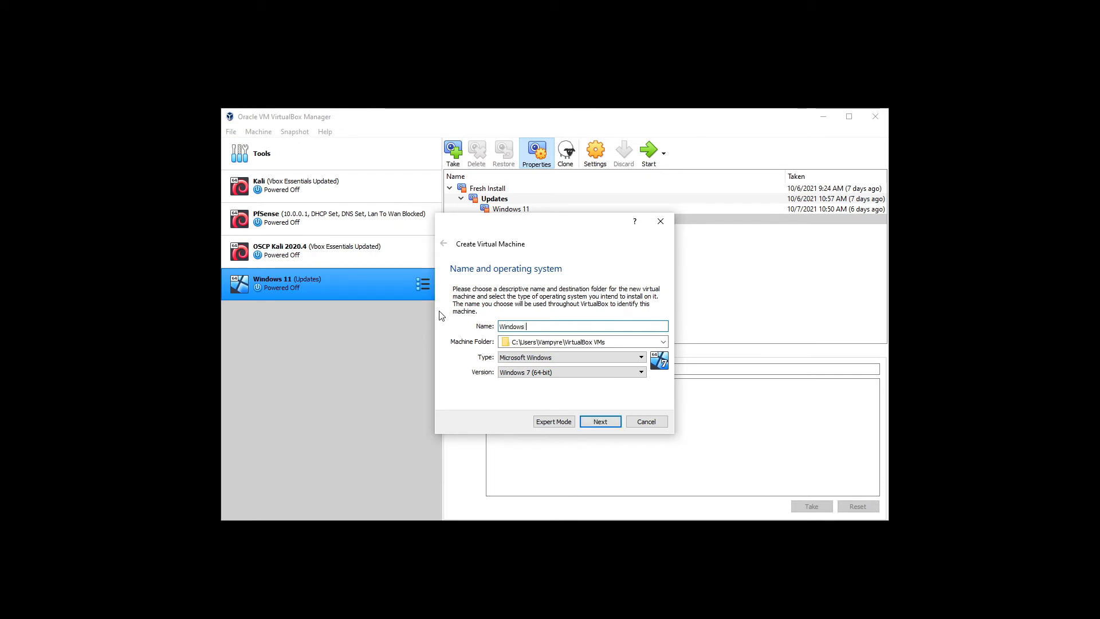
pyautogui.write('11 Clean')
pyautogui.click(559, 373)
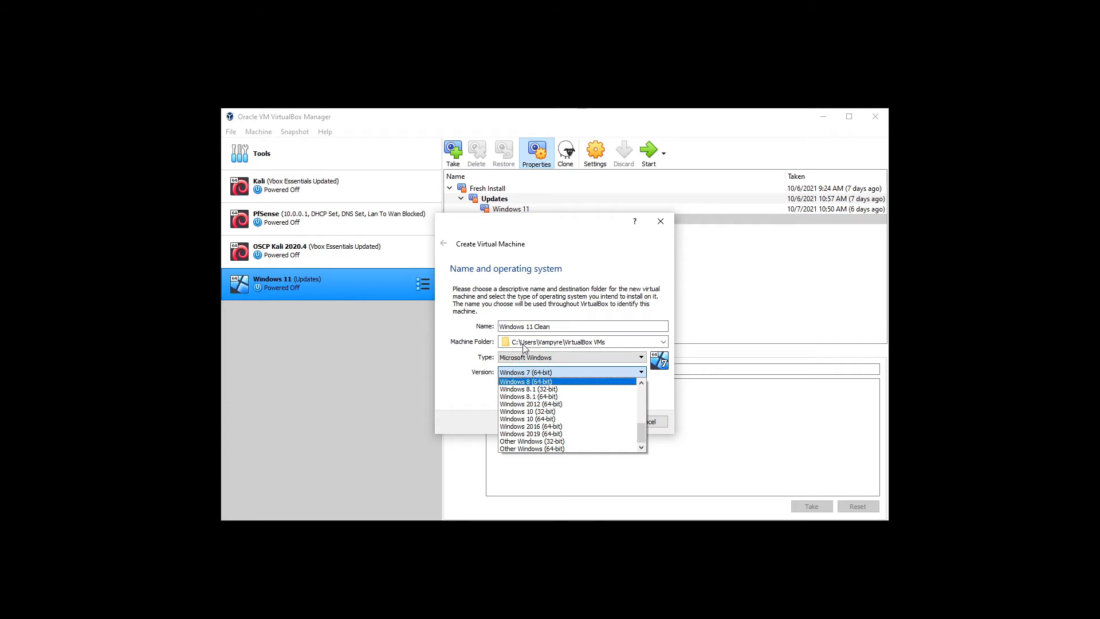
pyautogui.click(544, 449)
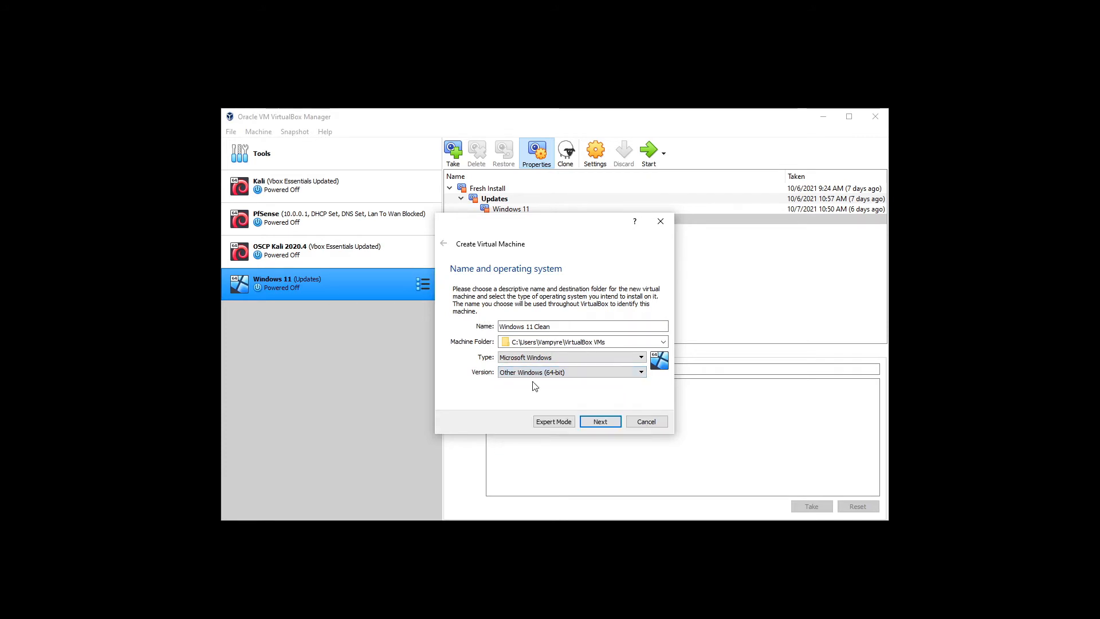
pyautogui.click(602, 423)
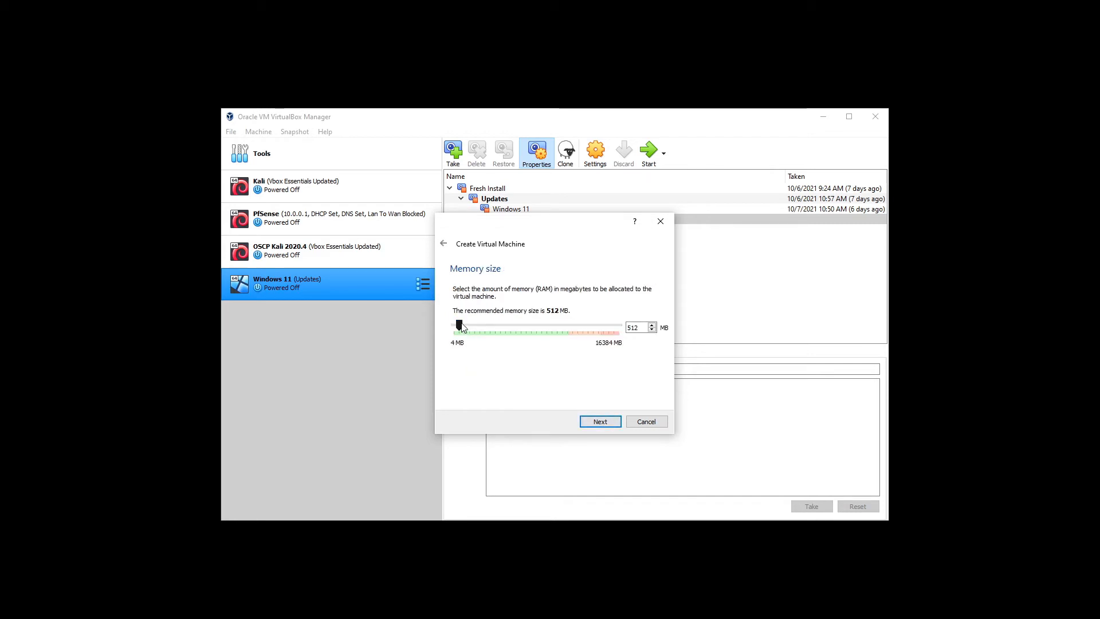
pyautogui.moveTo(481, 328); pyautogui.dragTo(497, 329)
pyautogui.click(602, 424)
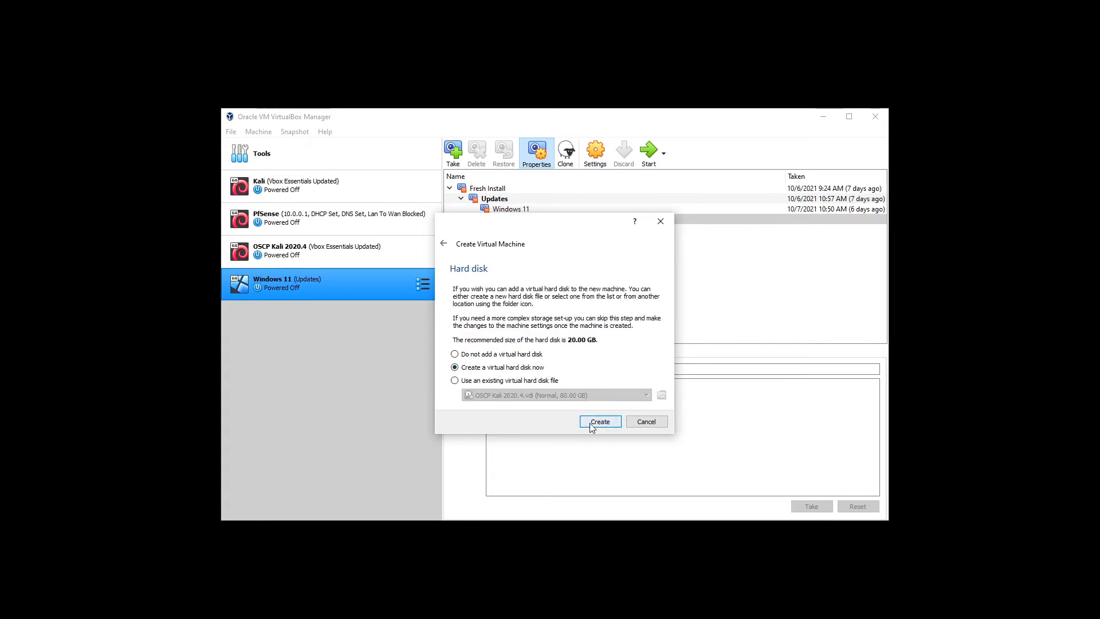
# - Add a new dynamically allocated 60 GB VDI hard disk and finish creating the VM
pyautogui.click(592, 423)
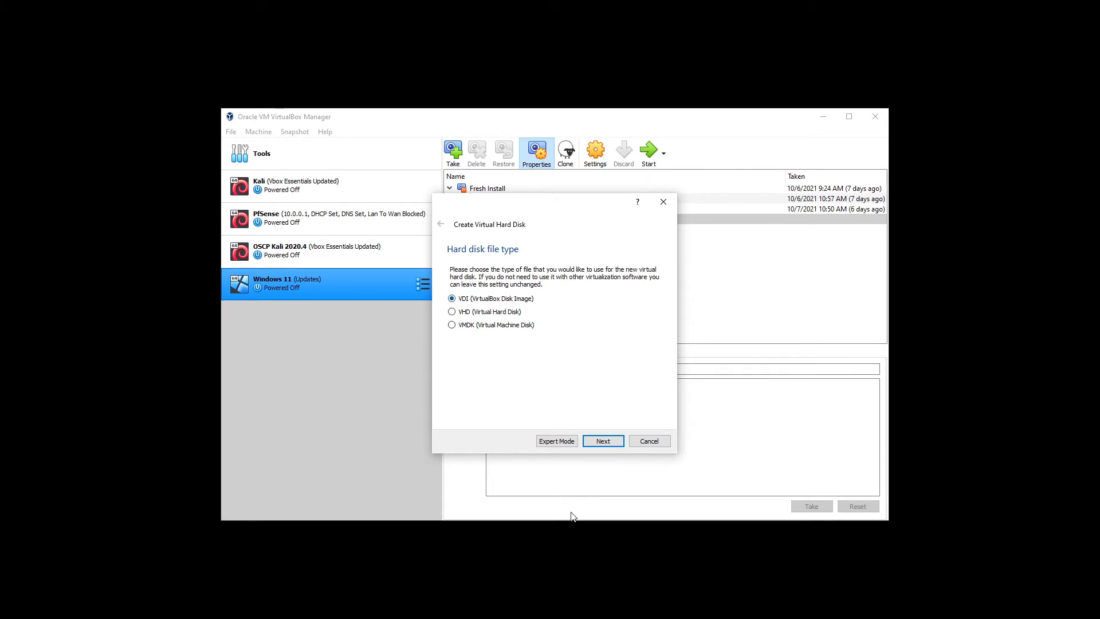
pyautogui.click(606, 444)
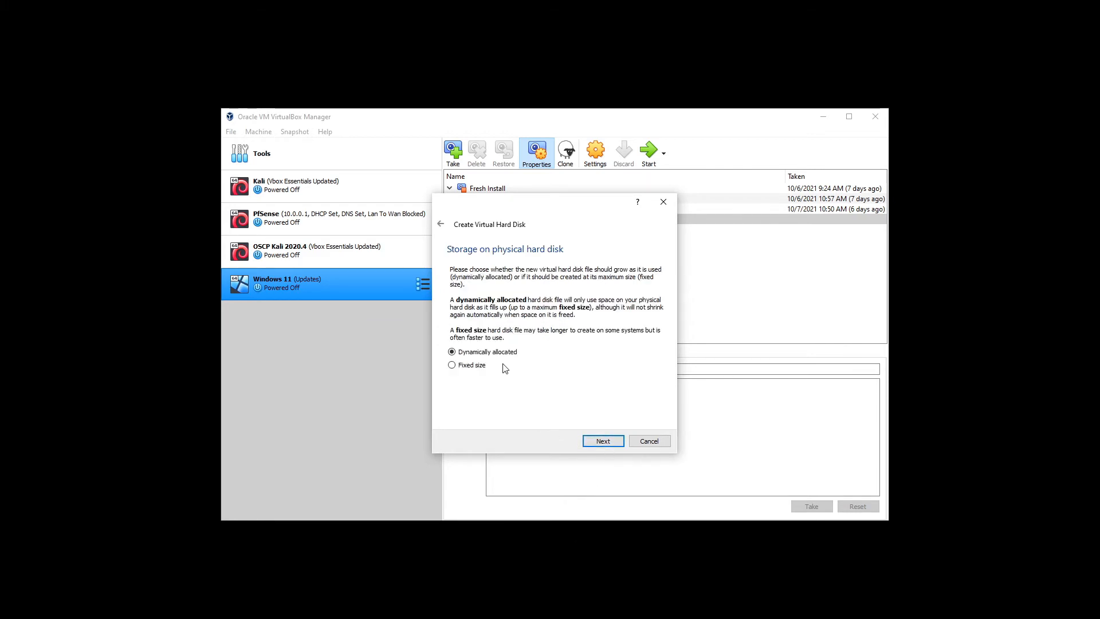
pyautogui.click(594, 444)
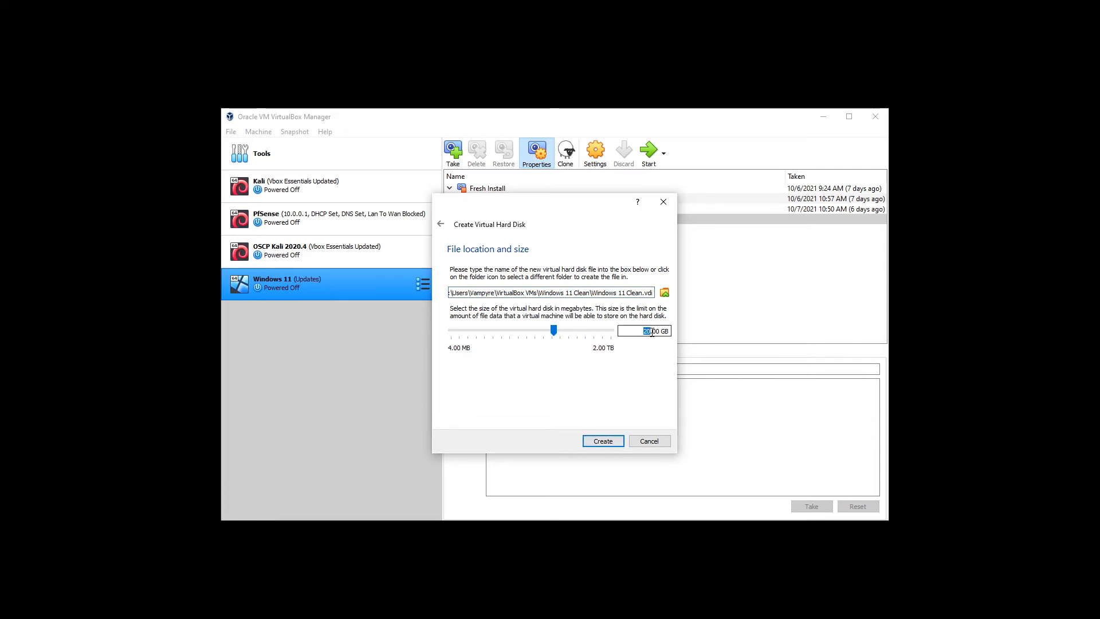
pyautogui.write('60')
pyautogui.click(602, 442)
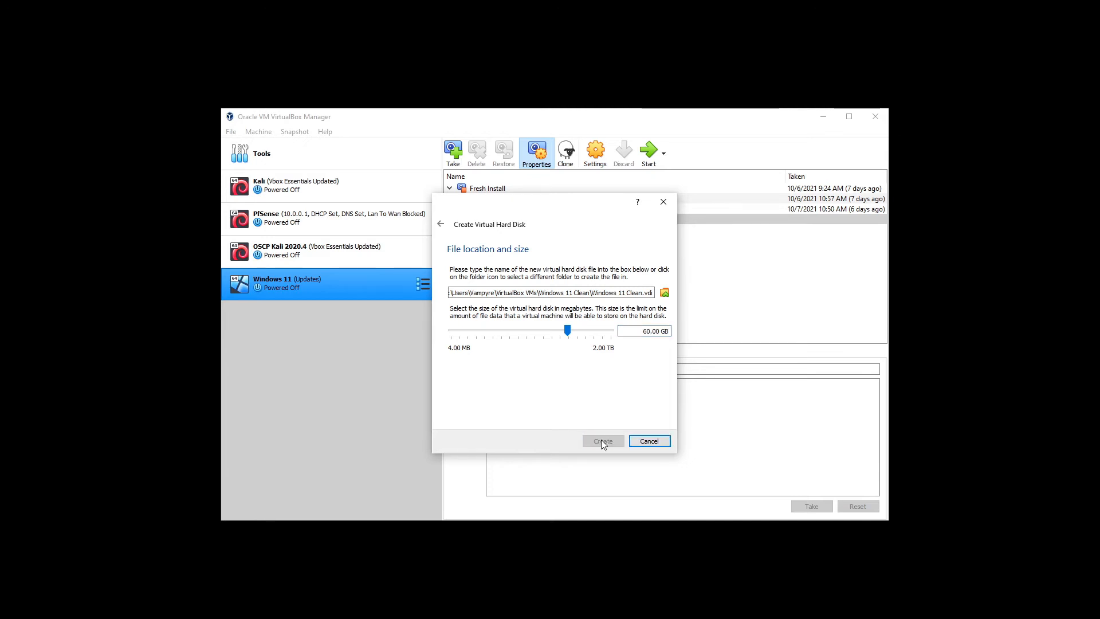
# - In the VM's system settings, give Windows 11 Clean 4 CPUs
pyautogui.click(594, 153)
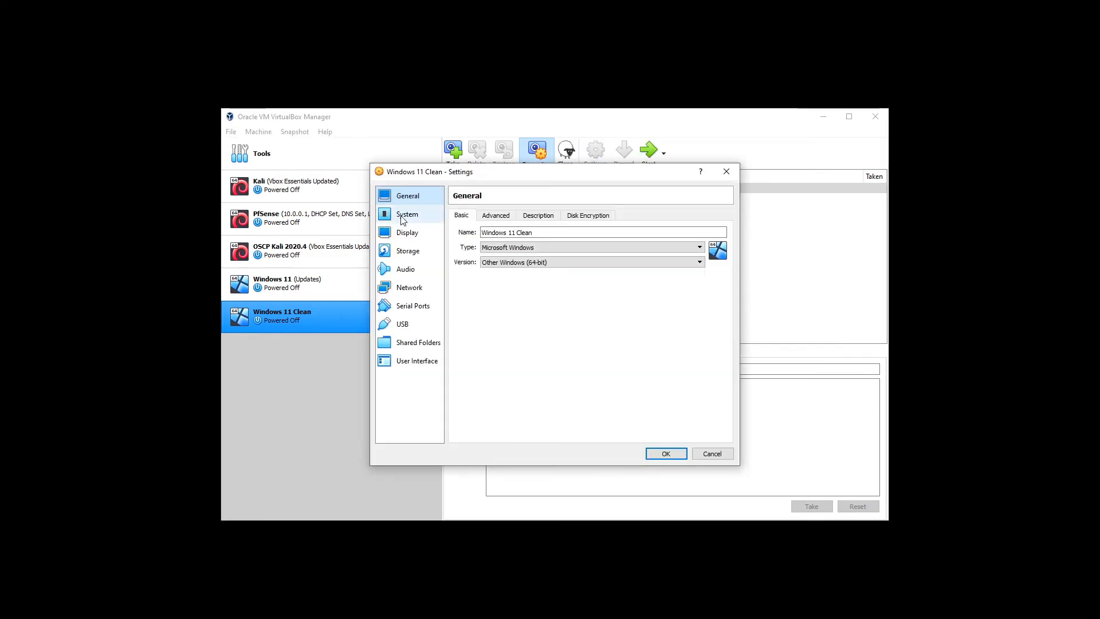
pyautogui.click(405, 215)
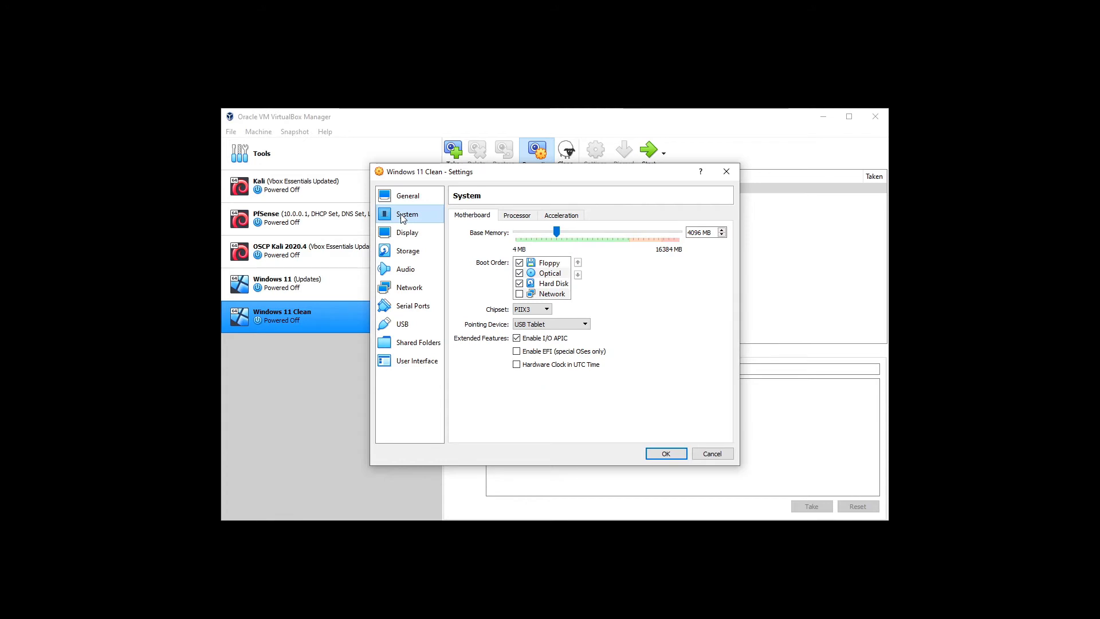
pyautogui.click(517, 215)
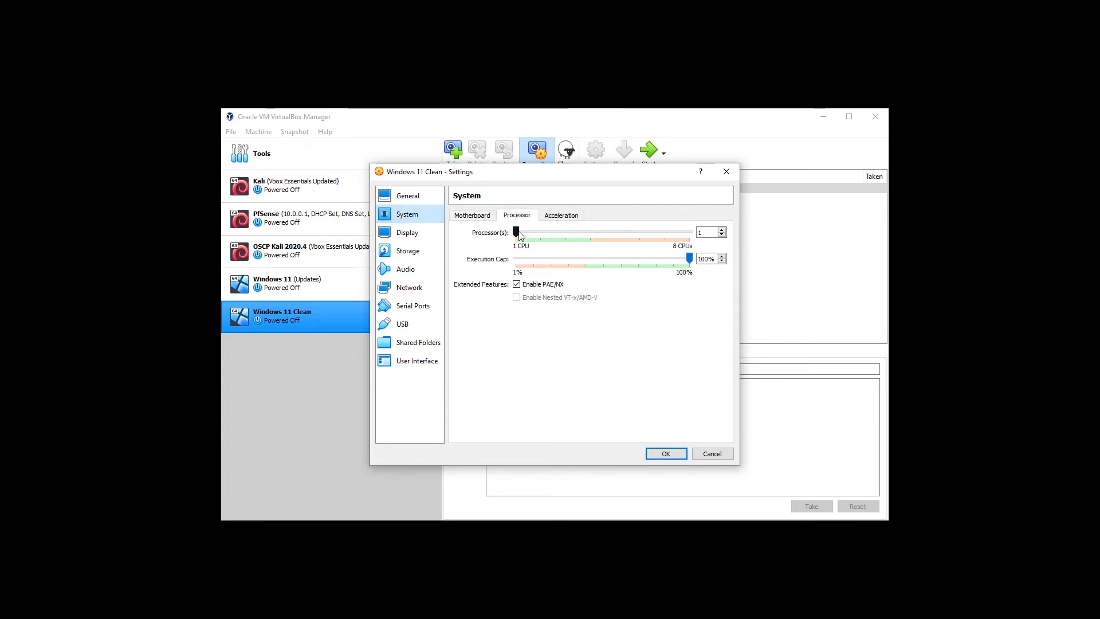
pyautogui.moveTo(518, 232); pyautogui.dragTo(590, 232)
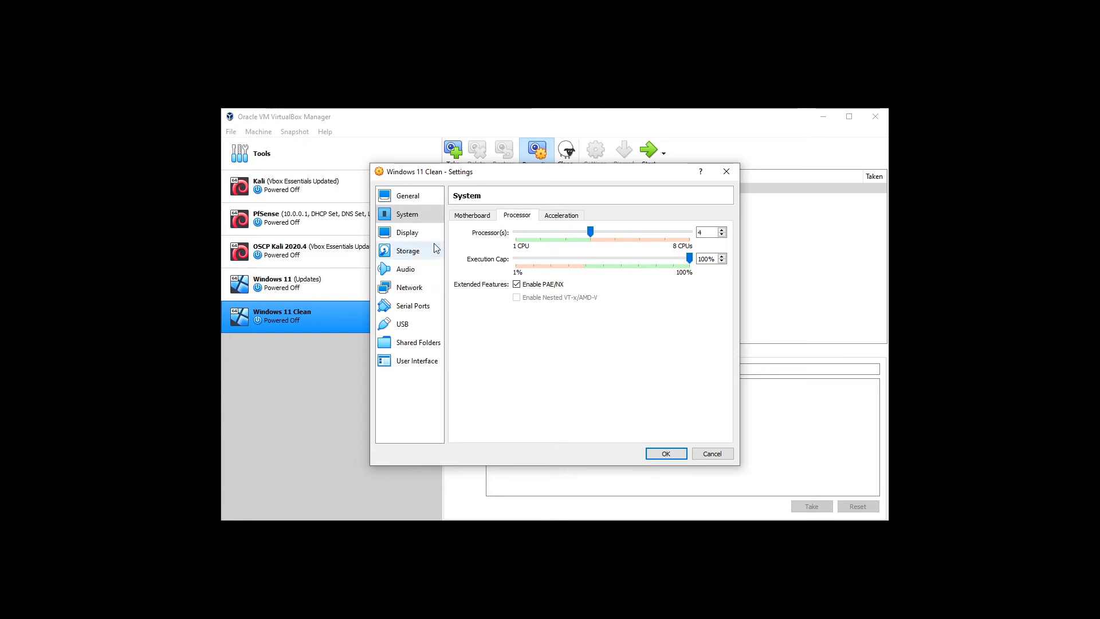
# - Load Windows 11 NO TPM.iso into the empty optical drive and save the settings
pyautogui.click(398, 250)
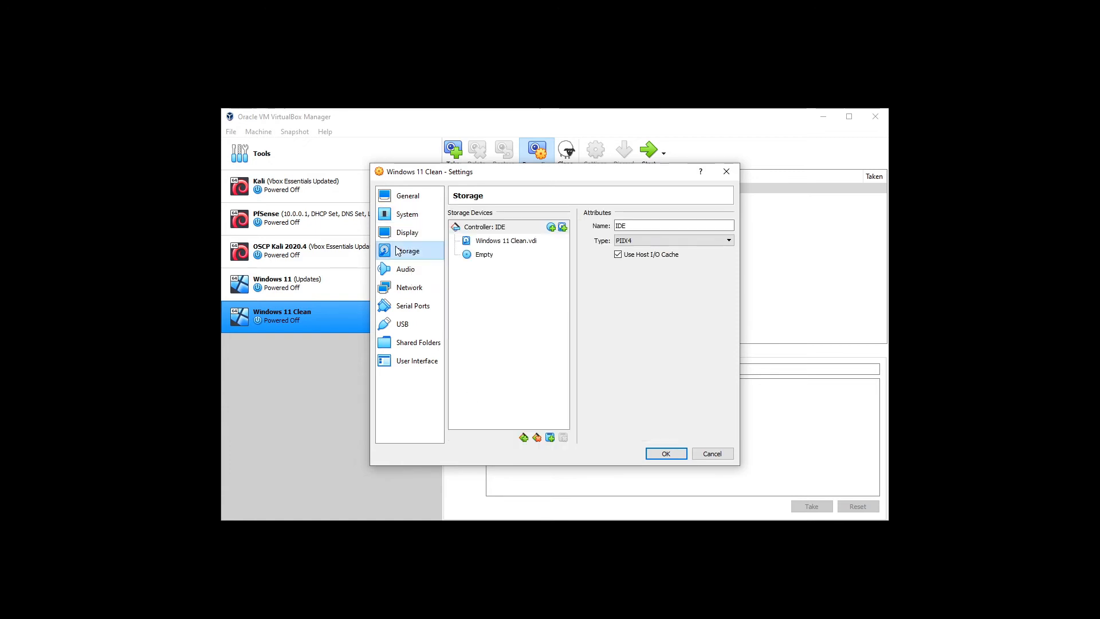
pyautogui.click(484, 255)
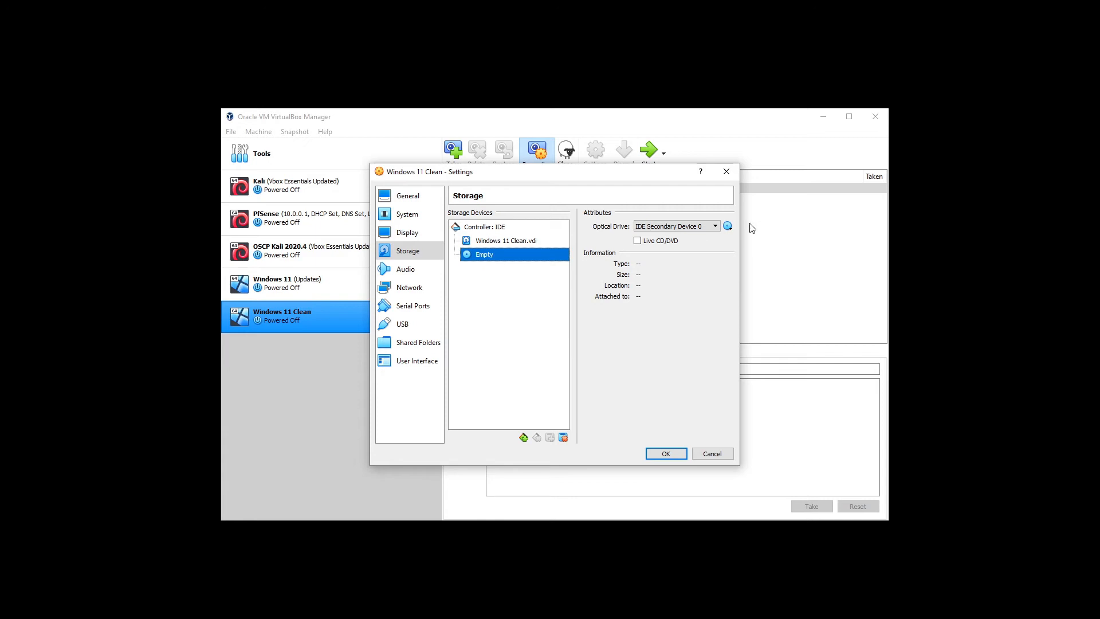
pyautogui.click(727, 227)
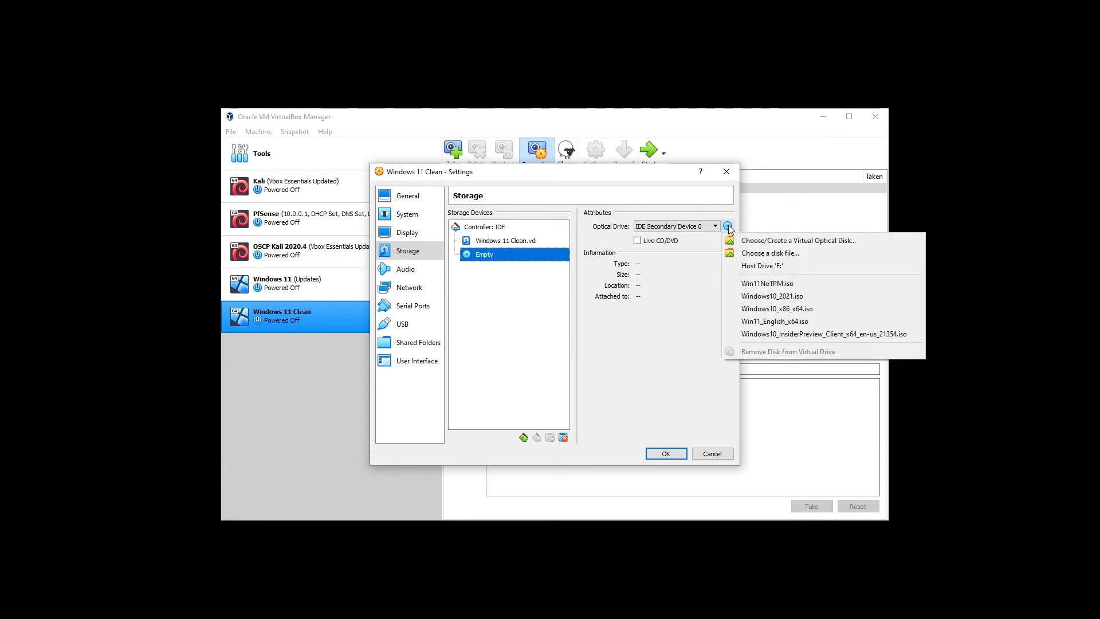
pyautogui.click(780, 259)
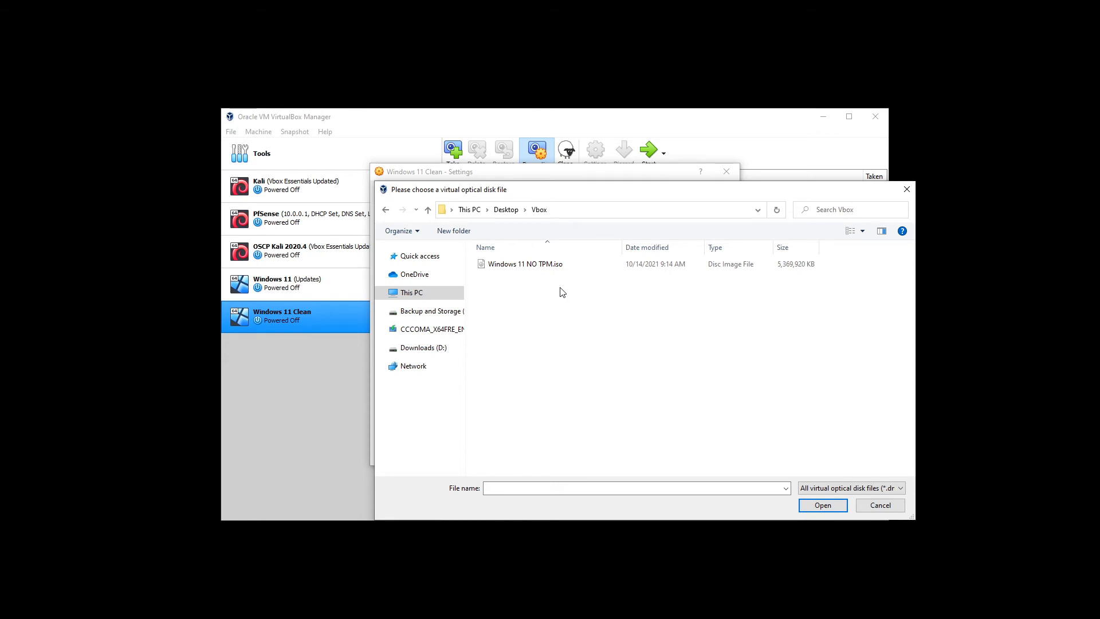
pyautogui.doubleClick(553, 264)
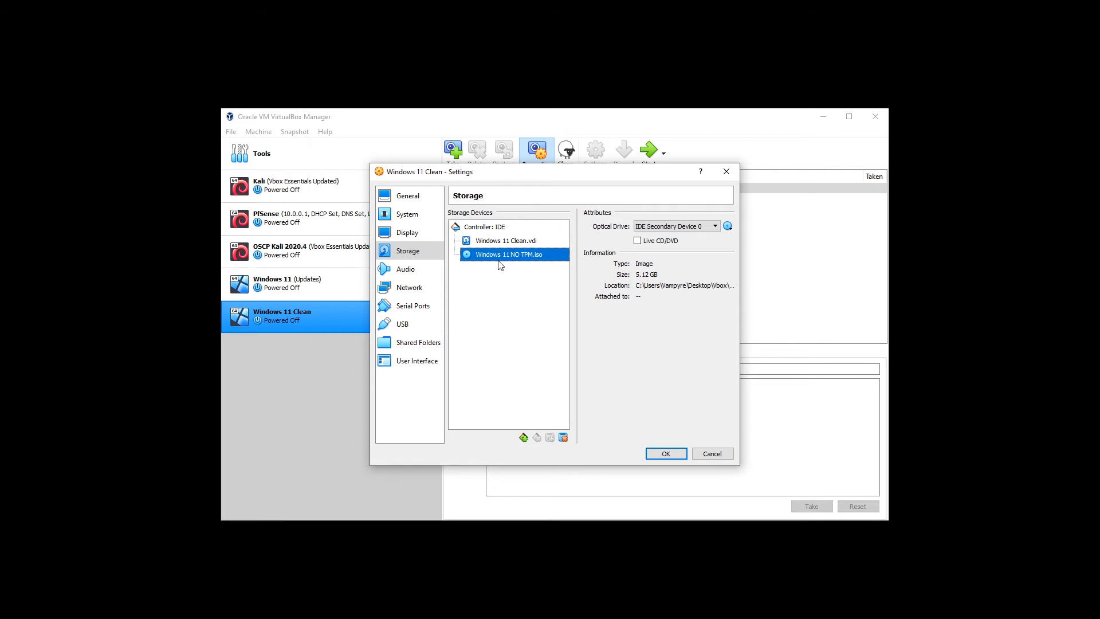
pyautogui.click(669, 454)
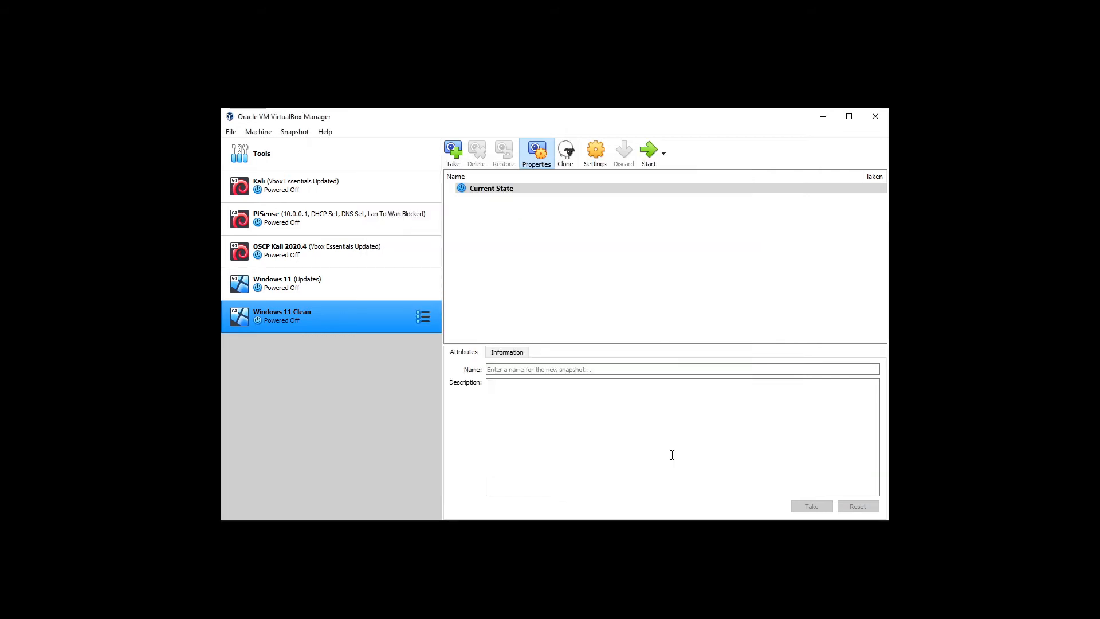
# - Start the Windows 11 Clean VM and switch to its window as it boots
pyautogui.click(656, 156)
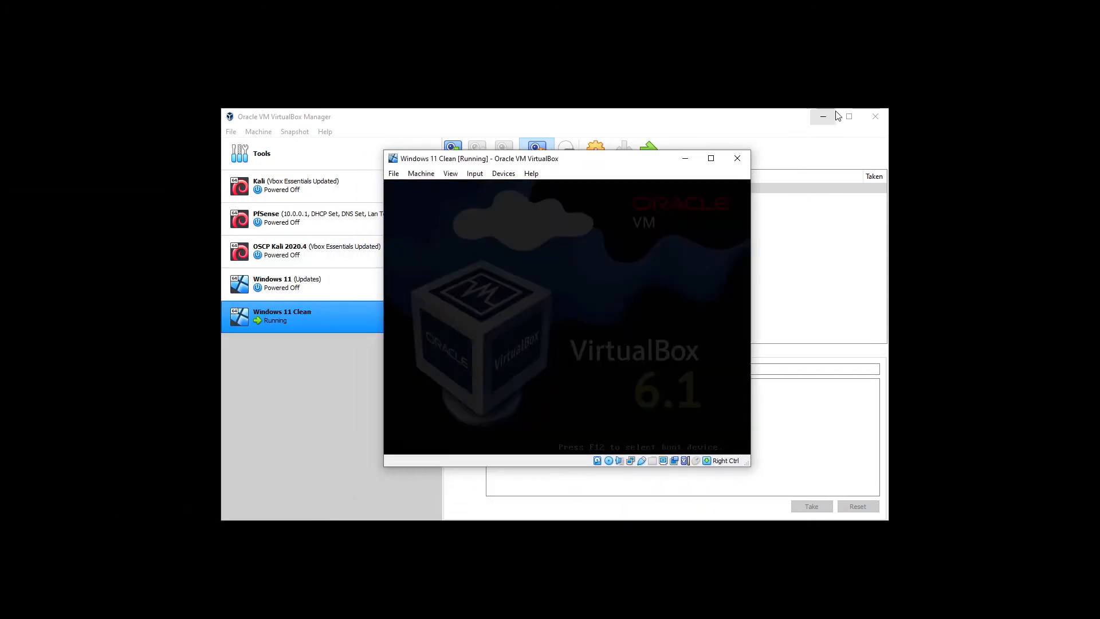
pyautogui.click(834, 117)
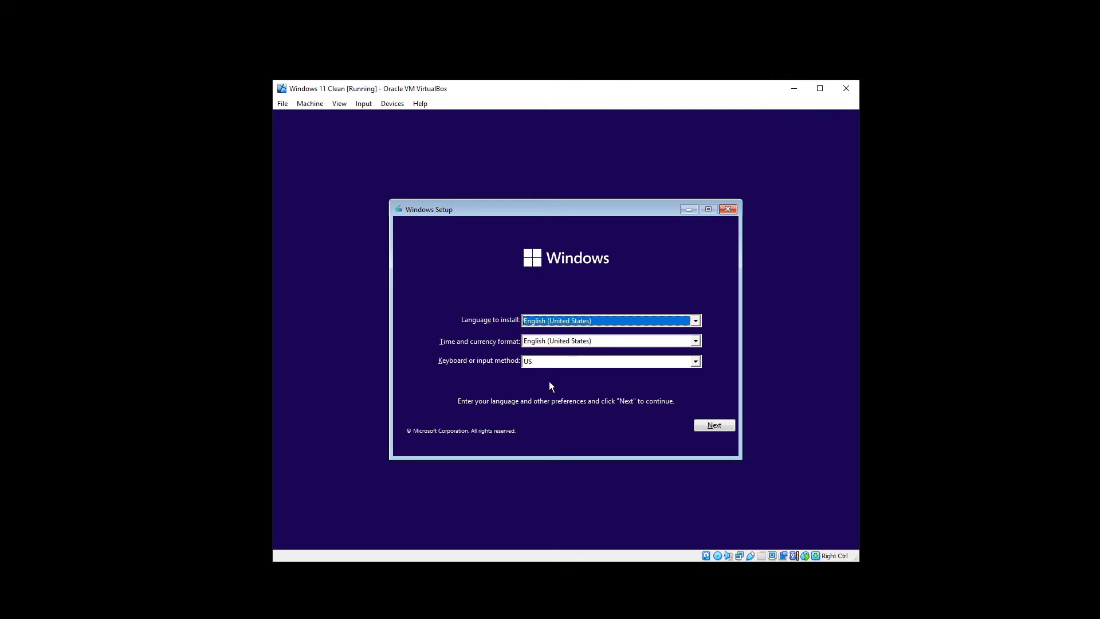
# - Keep the default language settings, begin installing, and continue without a product key
pyautogui.click(708, 426)
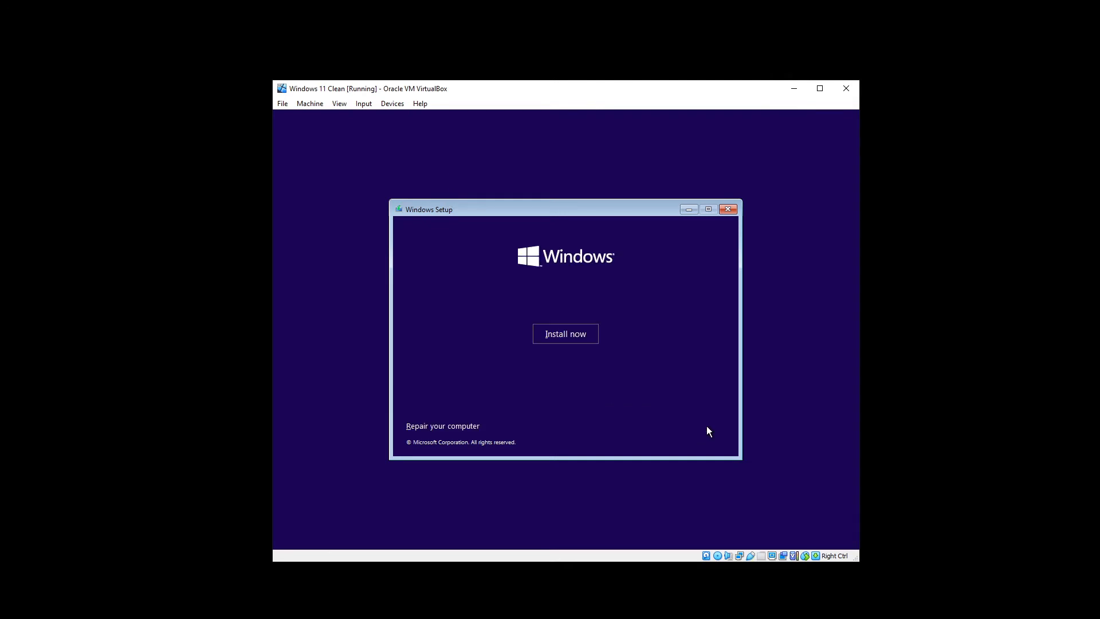
pyautogui.click(567, 335)
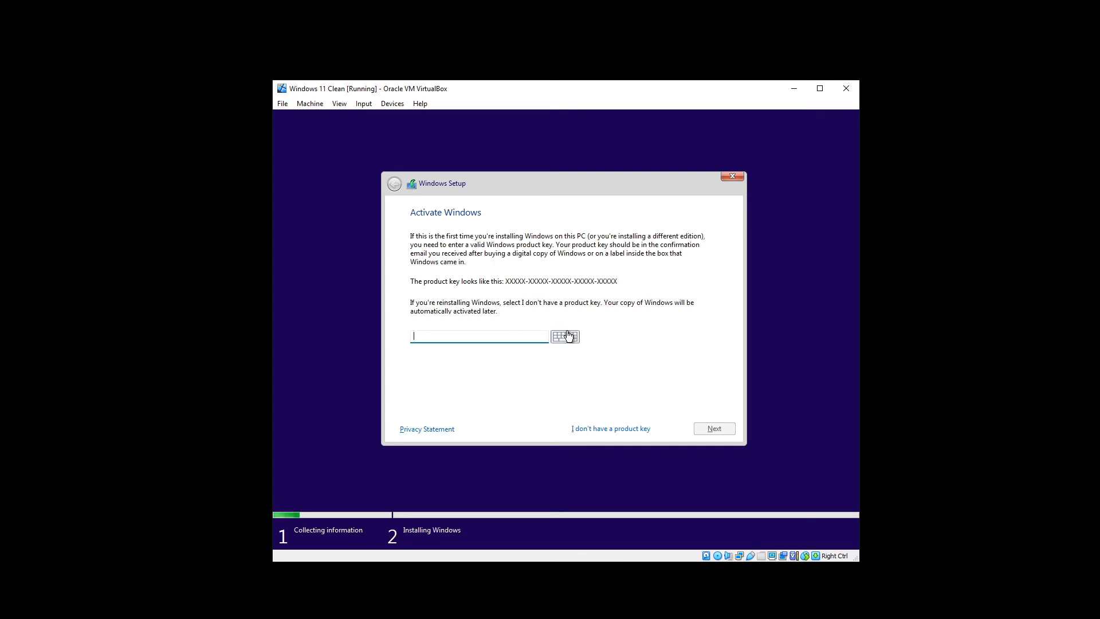
pyautogui.click(607, 430)
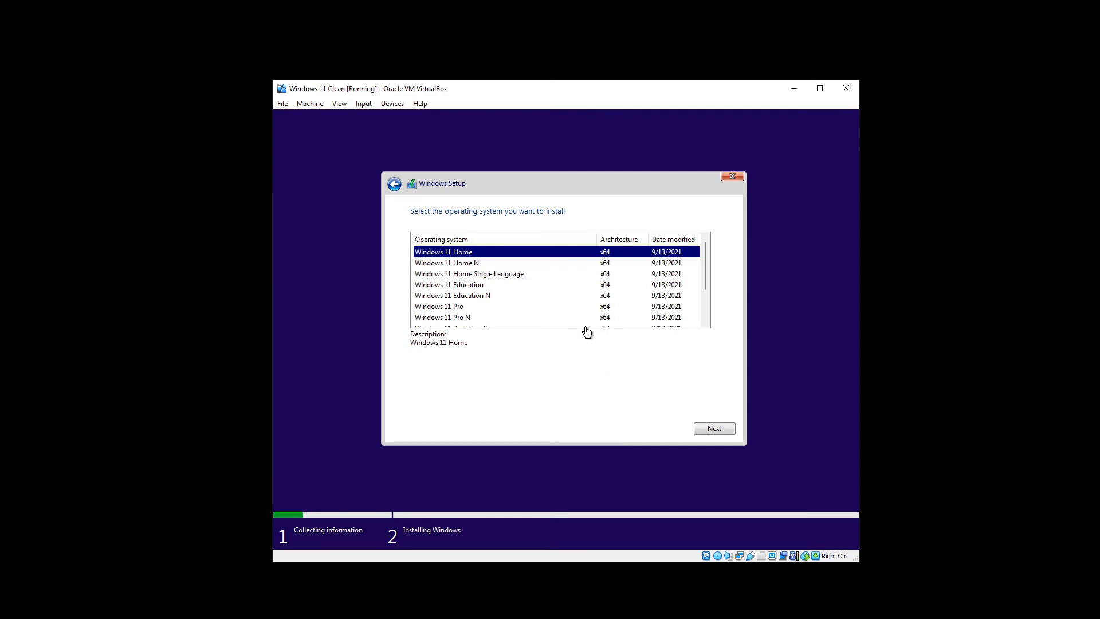
# - Choose Windows 11 Pro and accept the Microsoft license terms
pyautogui.scroll(-2, 566, 319)
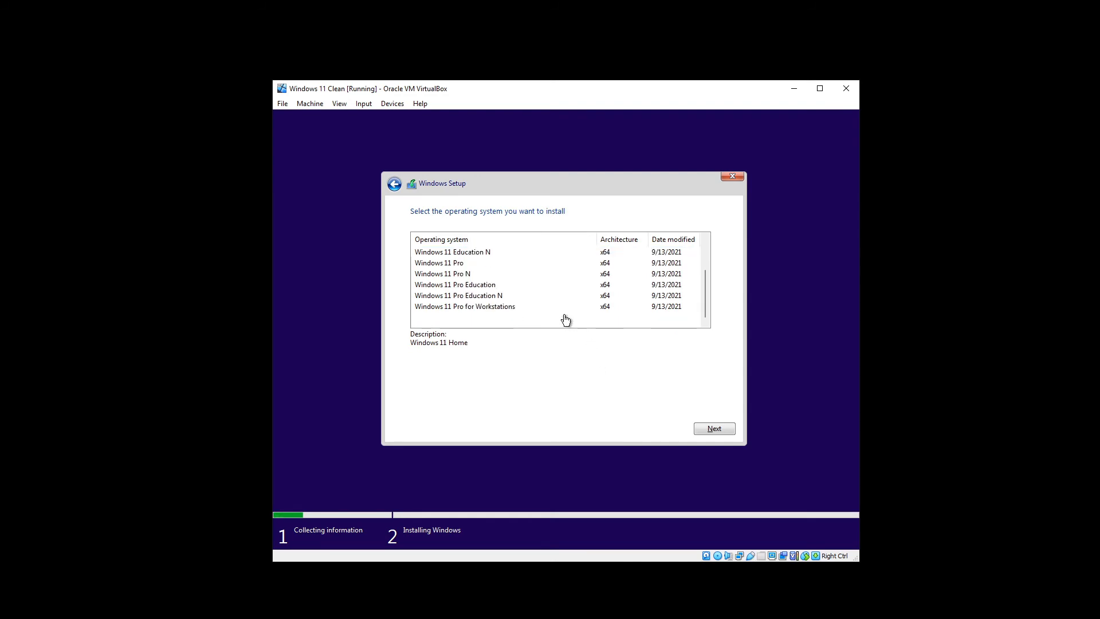
pyautogui.scroll(1, 565, 319)
pyautogui.click(467, 297)
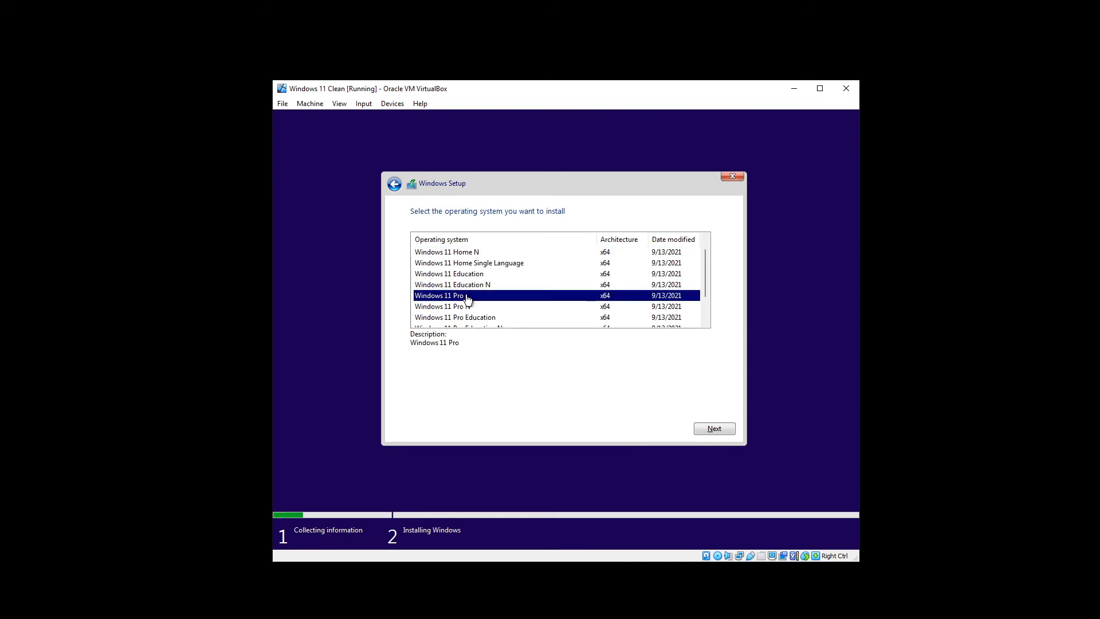
pyautogui.click(703, 430)
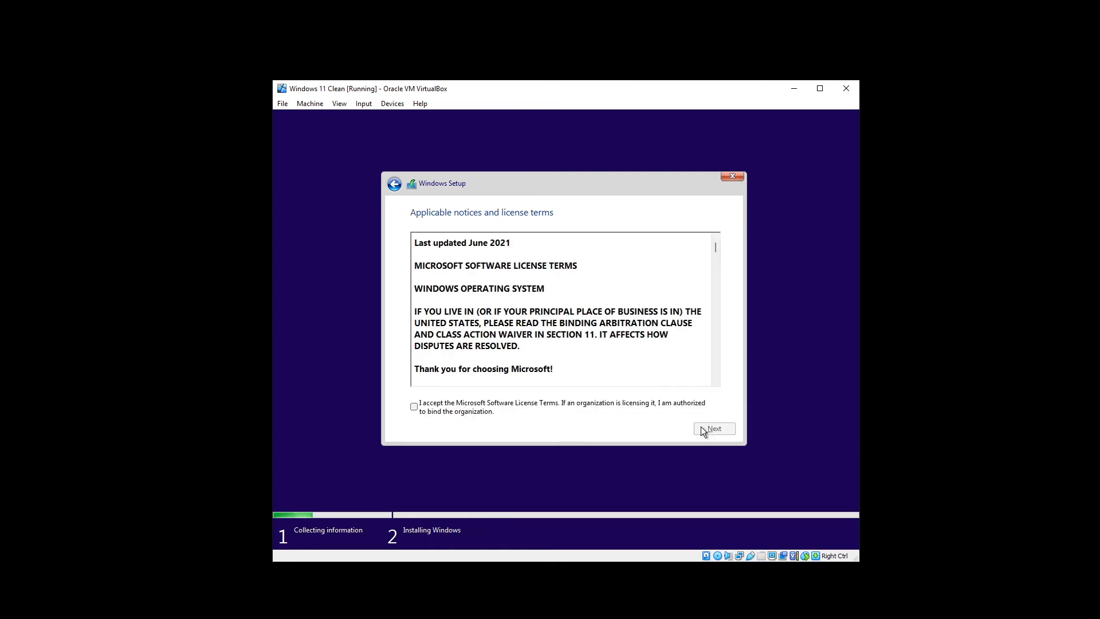
pyautogui.click(480, 403)
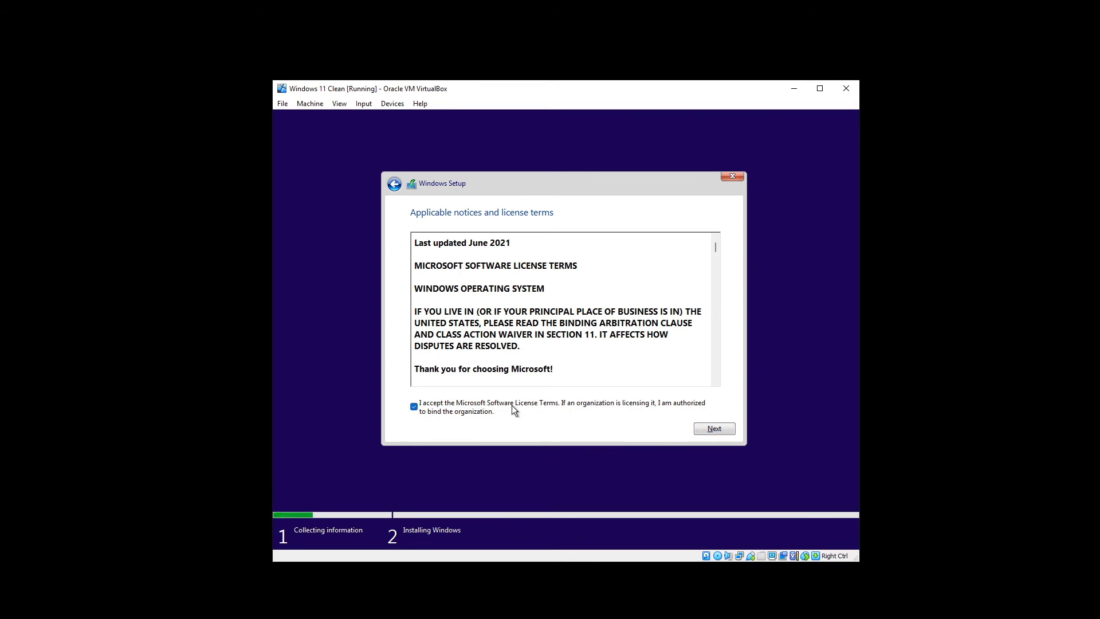
pyautogui.click(714, 429)
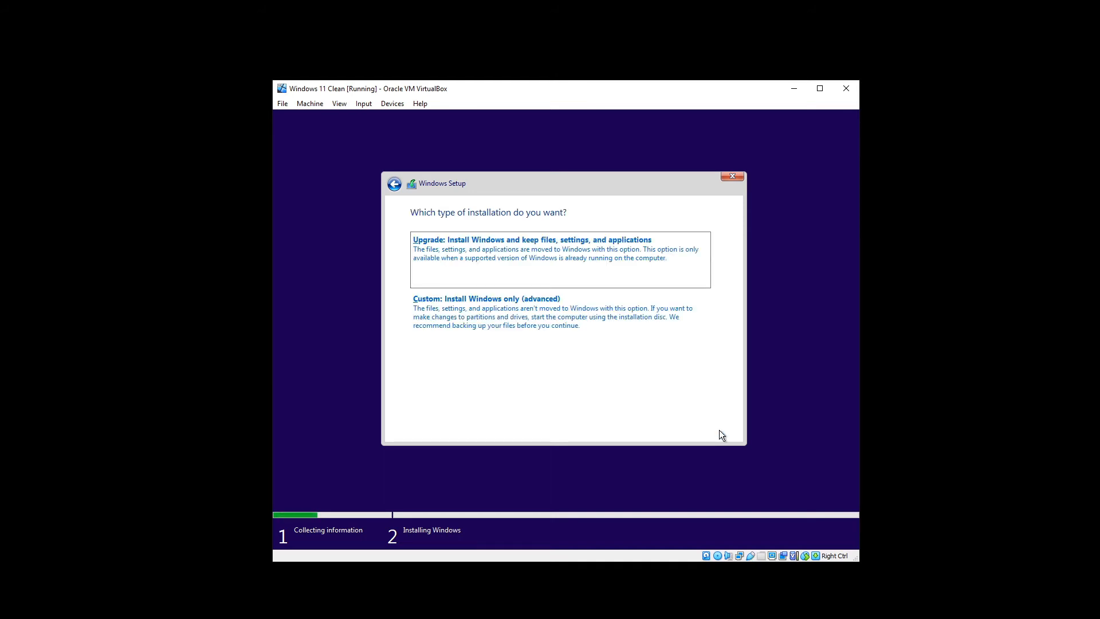
# - Choose the custom Windows-only install onto Drive 0's 60 GB unallocated space
pyautogui.click(538, 325)
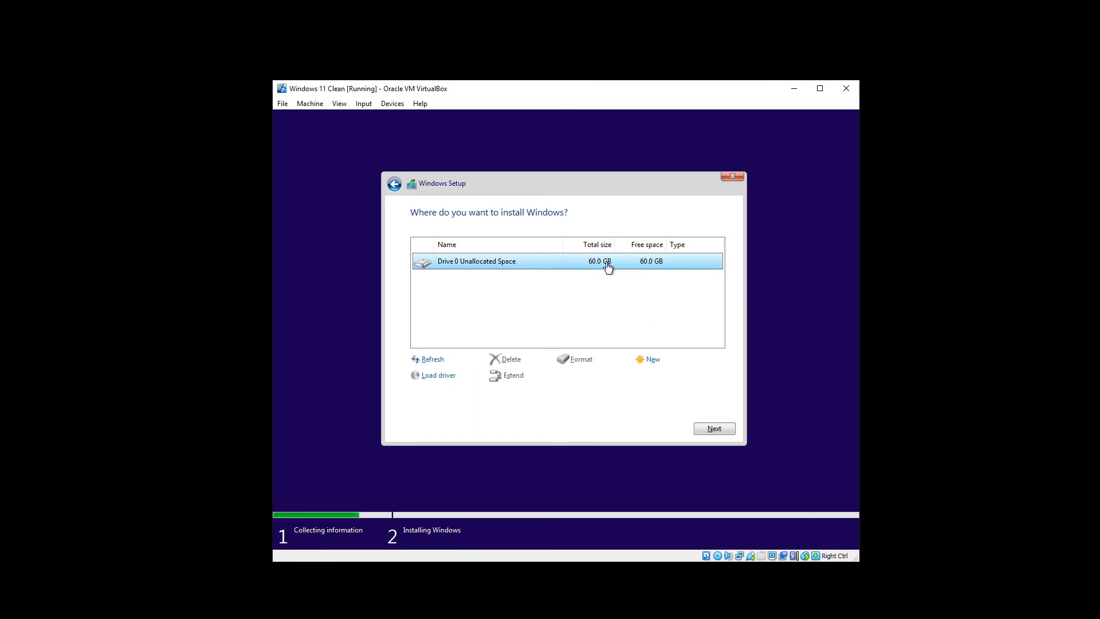
pyautogui.click(711, 427)
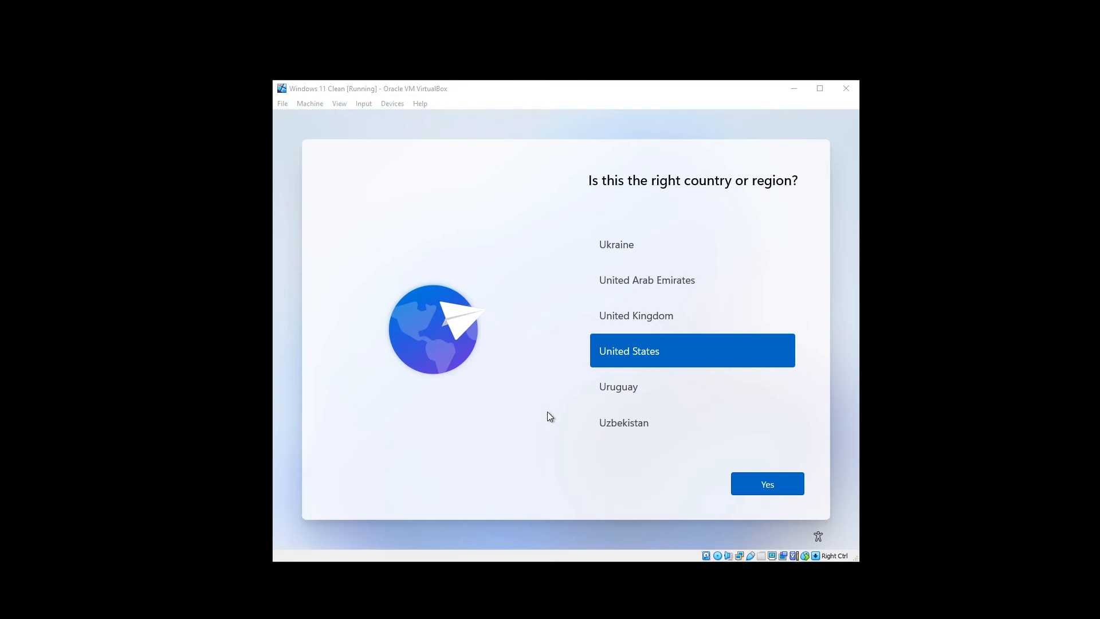
# - Confirm United States region and US keyboard, skipping a second layout
pyautogui.click(752, 493)
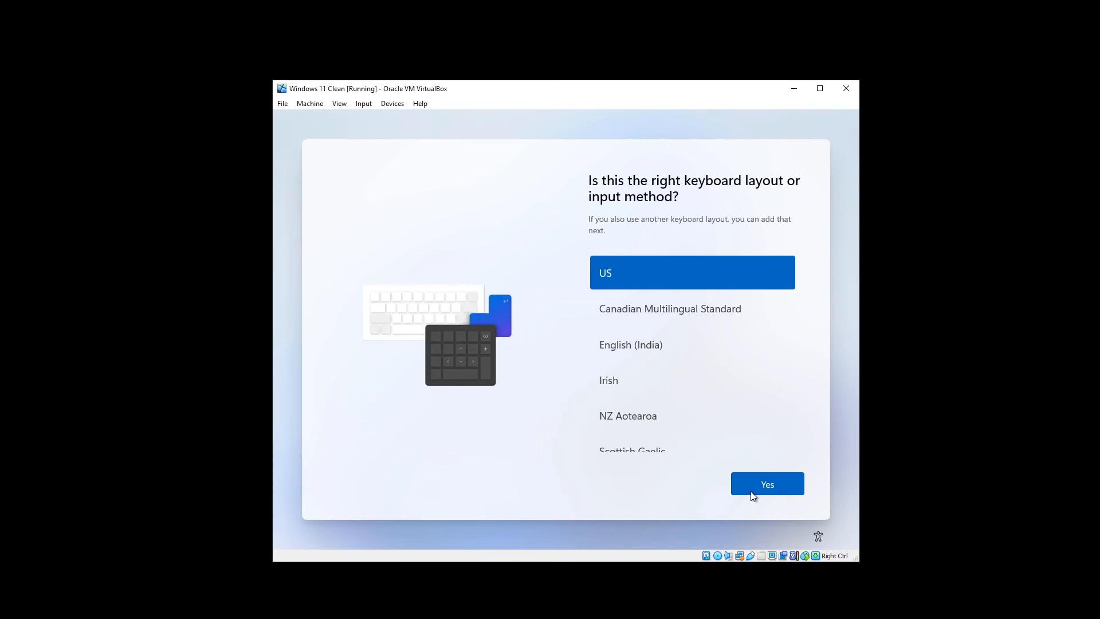
pyautogui.click(767, 490)
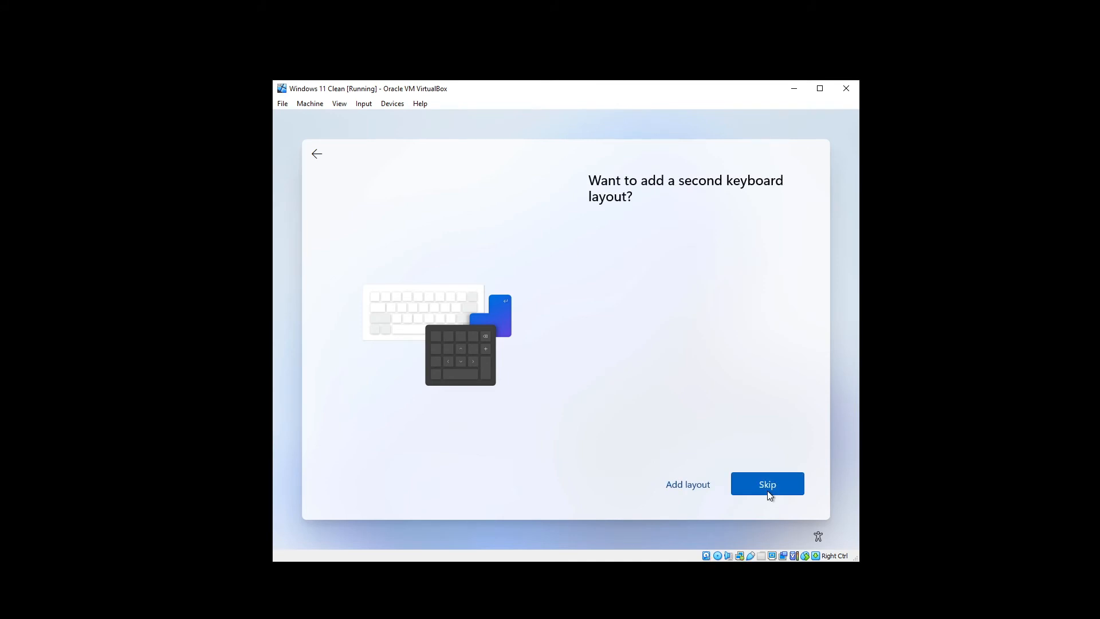
pyautogui.click(769, 494)
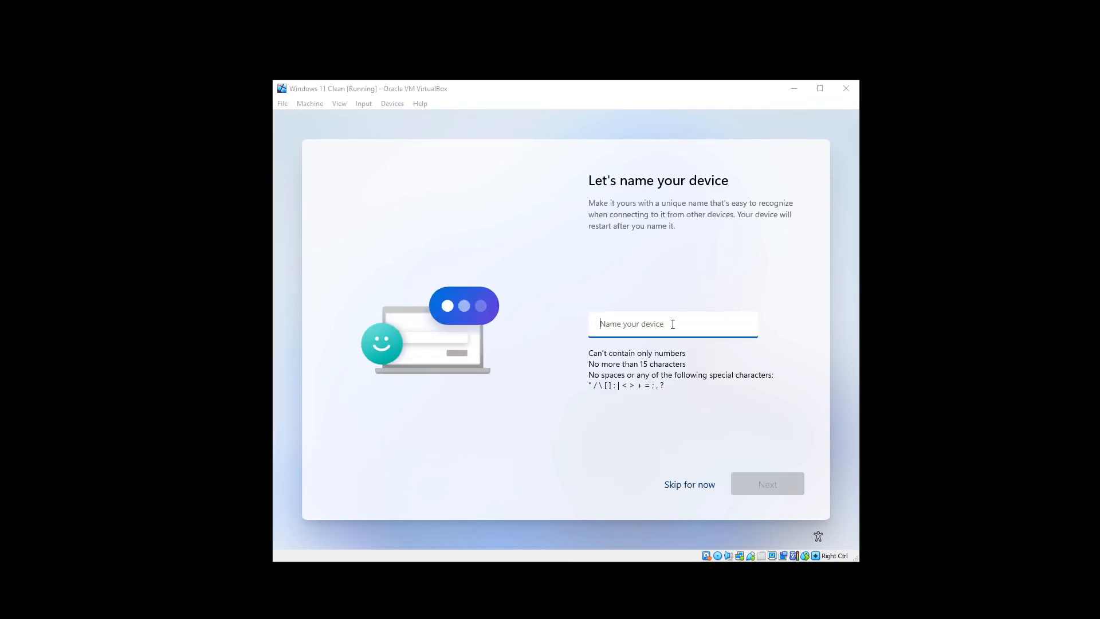
# - Name the device 'Vampyre11' and continue
pyautogui.click(631, 327)
pyautogui.write('Vampyre11')
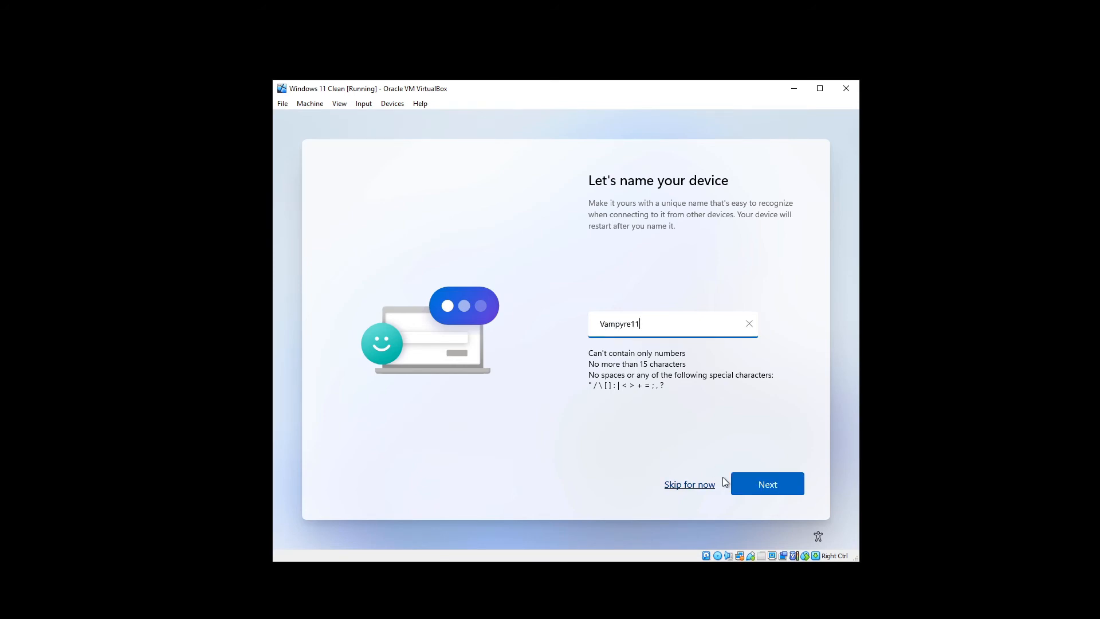
pyautogui.click(751, 484)
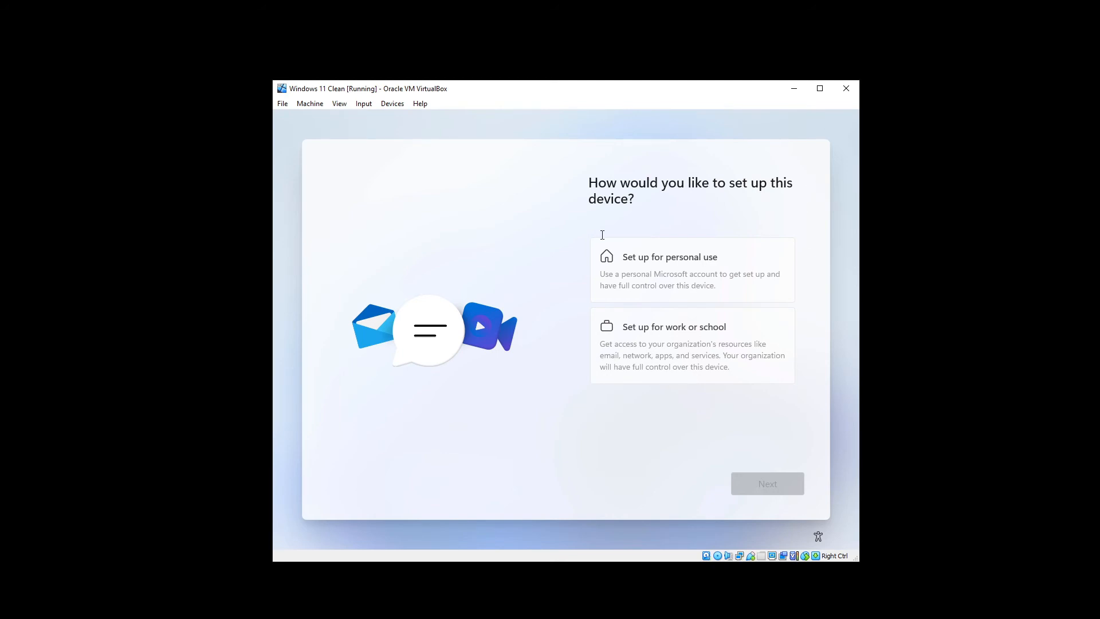
# - Choose personal use, then pick an offline account from the sign-in options
pyautogui.click(678, 252)
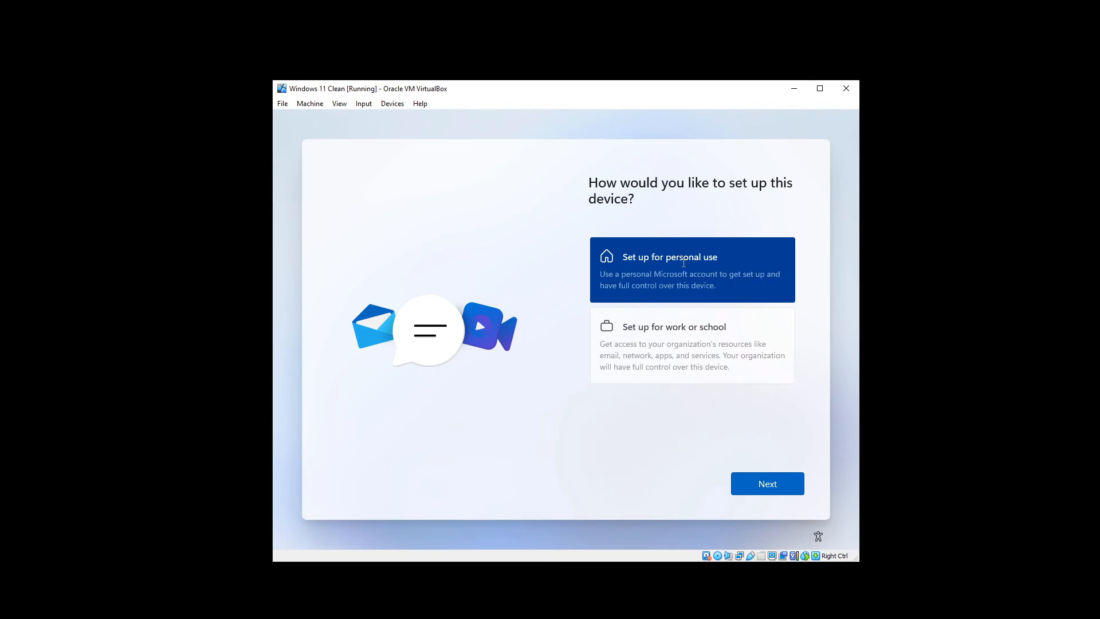
pyautogui.click(767, 493)
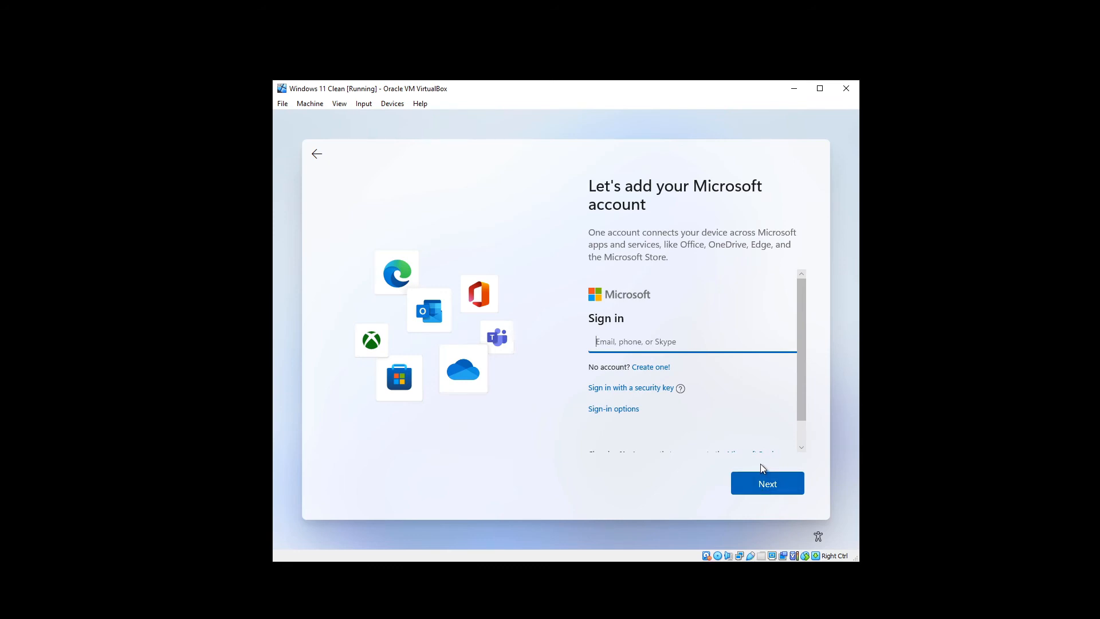
pyautogui.click(606, 409)
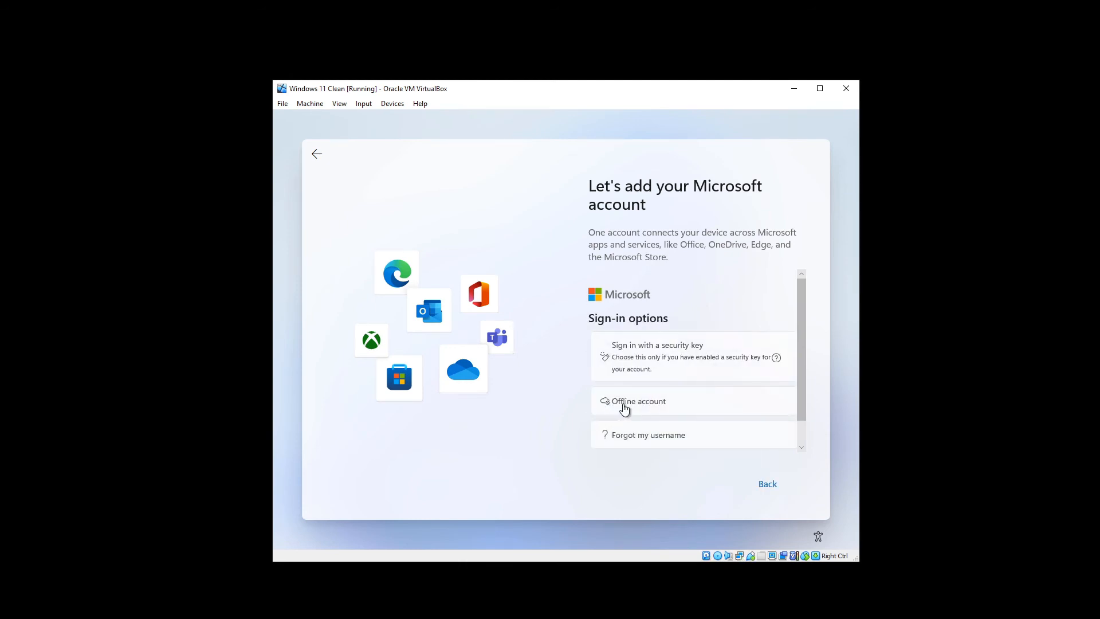
pyautogui.click(628, 405)
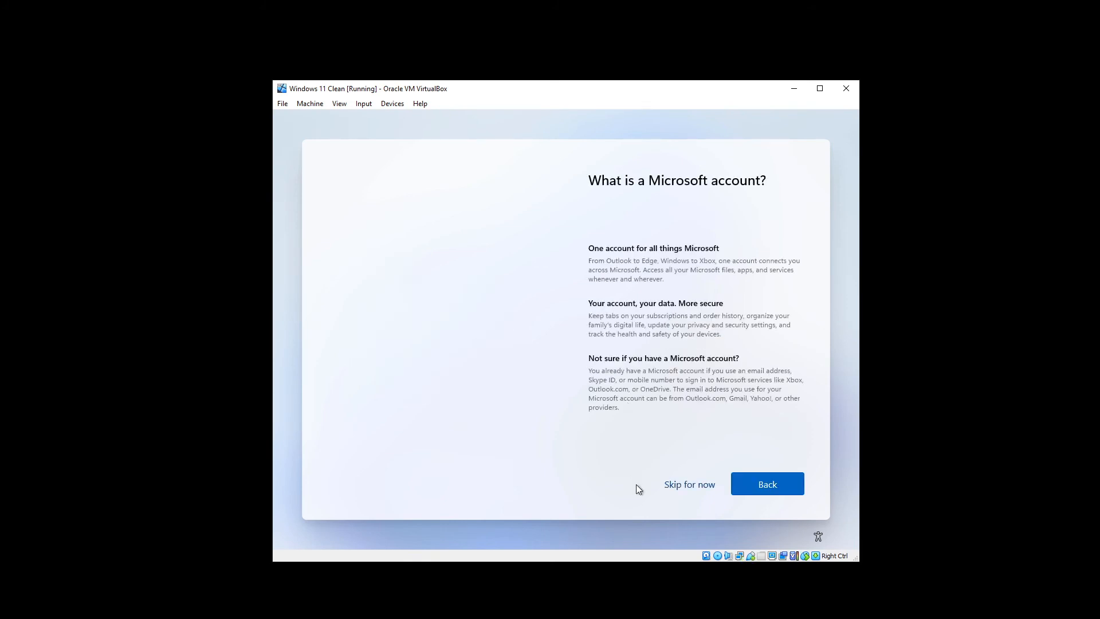
# - Skip the Microsoft account, enter the local account name, then set and confirm the password
pyautogui.click(691, 486)
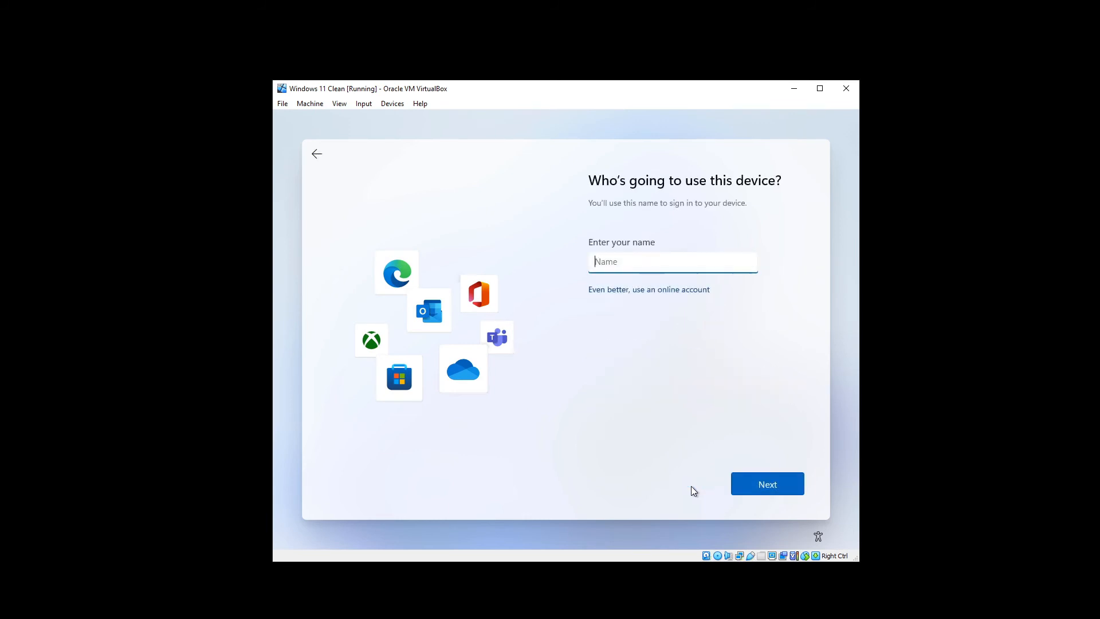
pyautogui.write('Vampyre')
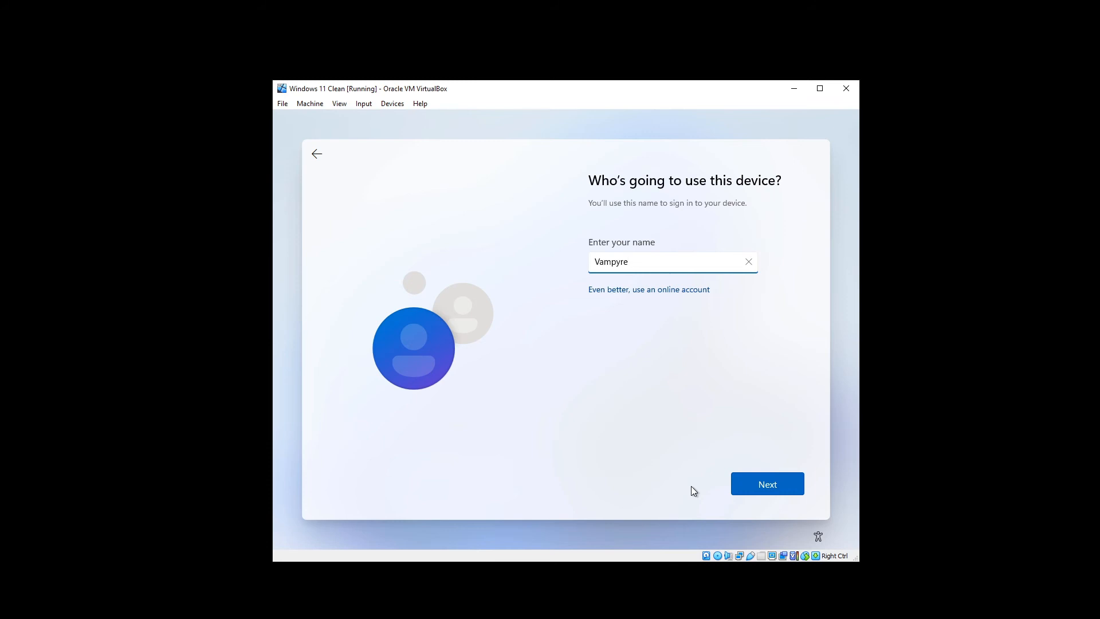
pyautogui.click(741, 482)
pyautogui.write('•••••••••')
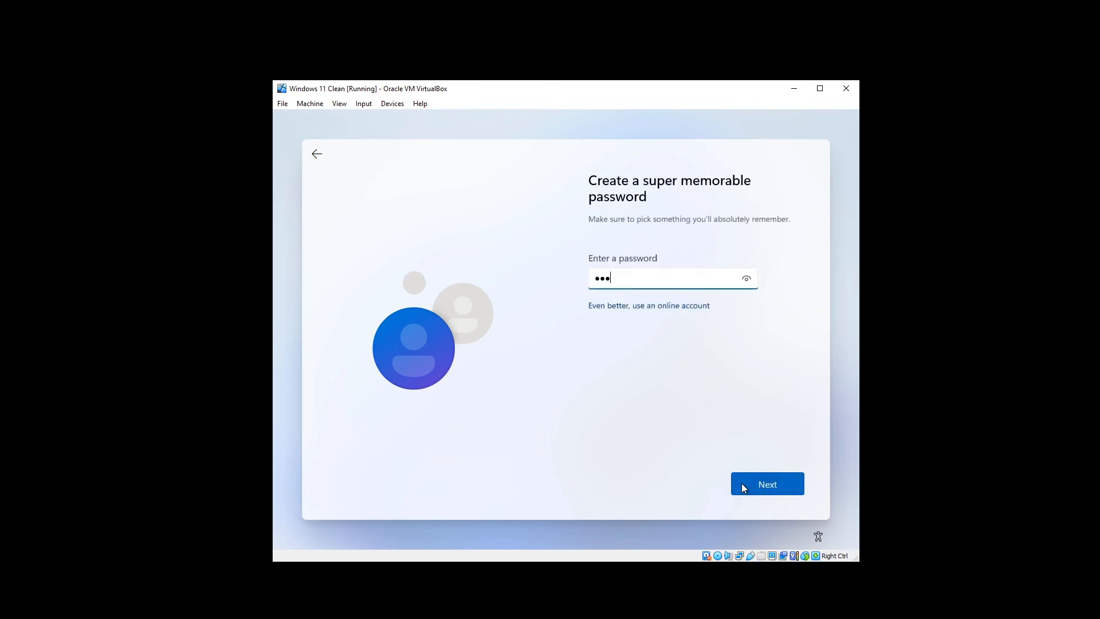
pyautogui.click(741, 482)
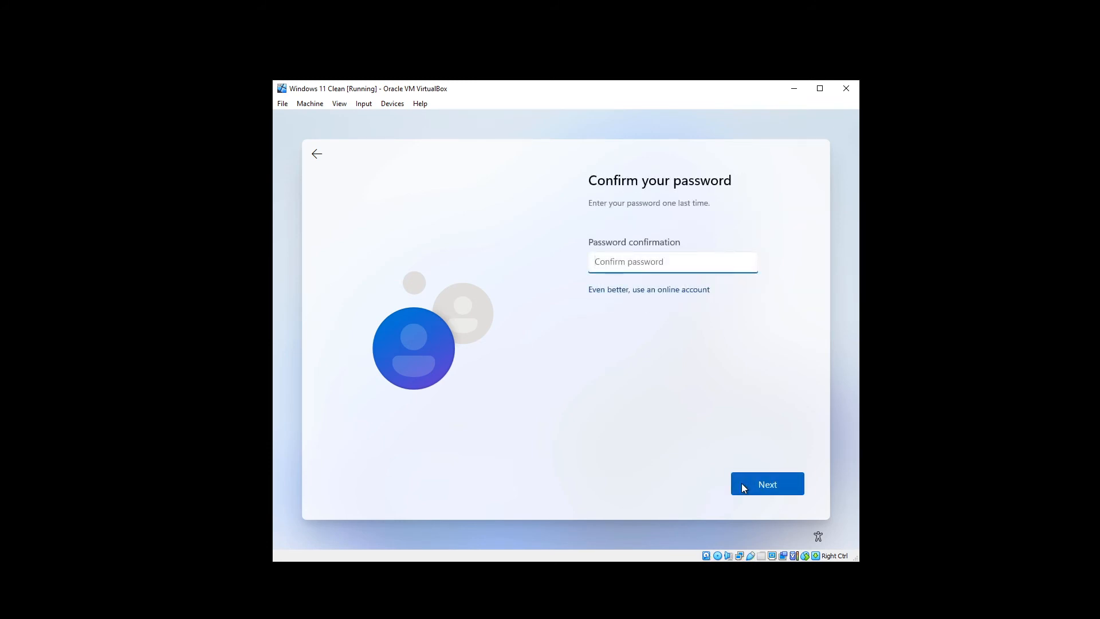
pyautogui.write('•••••••••')
pyautogui.click(741, 483)
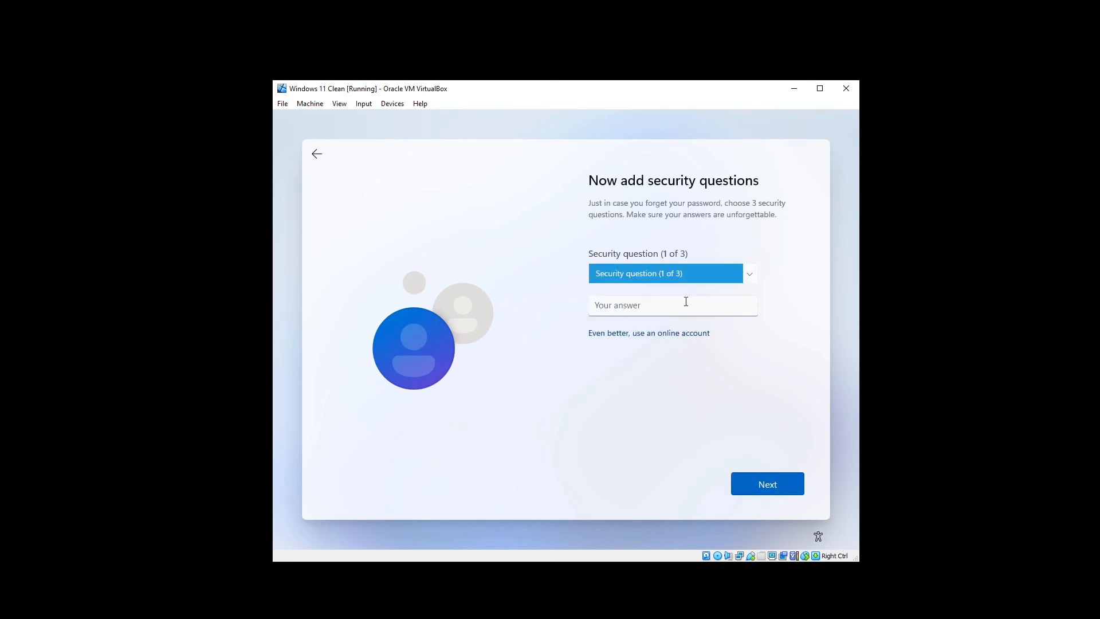
# - Answer three security questions: first pet's name, city where parents met, childhood nickname
pyautogui.click(651, 276)
pyautogui.click(648, 286)
pyautogui.click(651, 309)
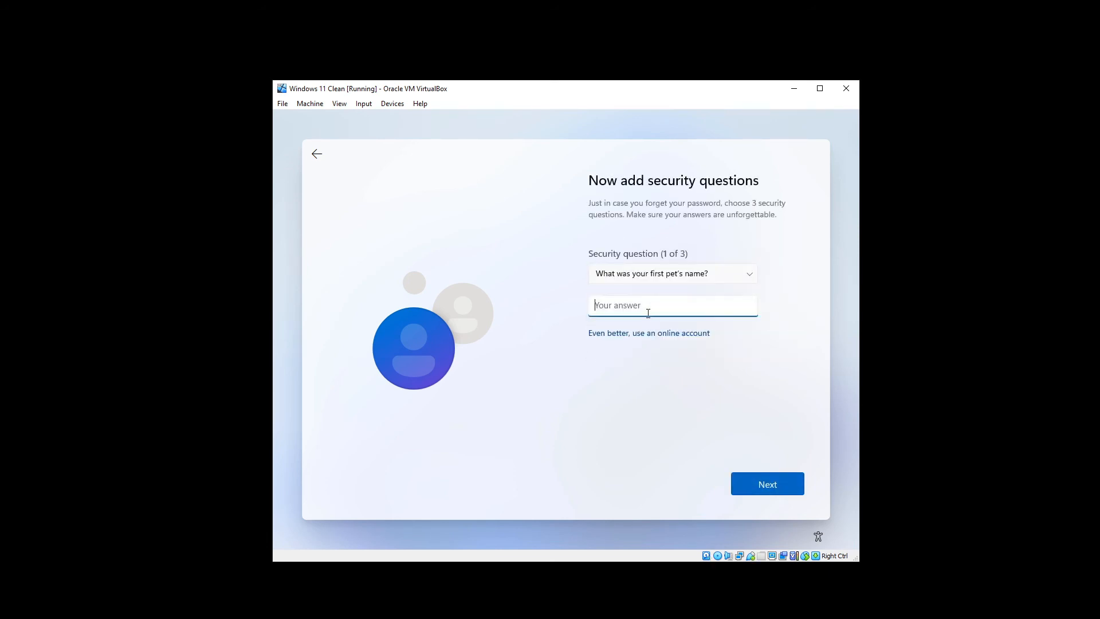
pyautogui.write('x')
pyautogui.press('Return')
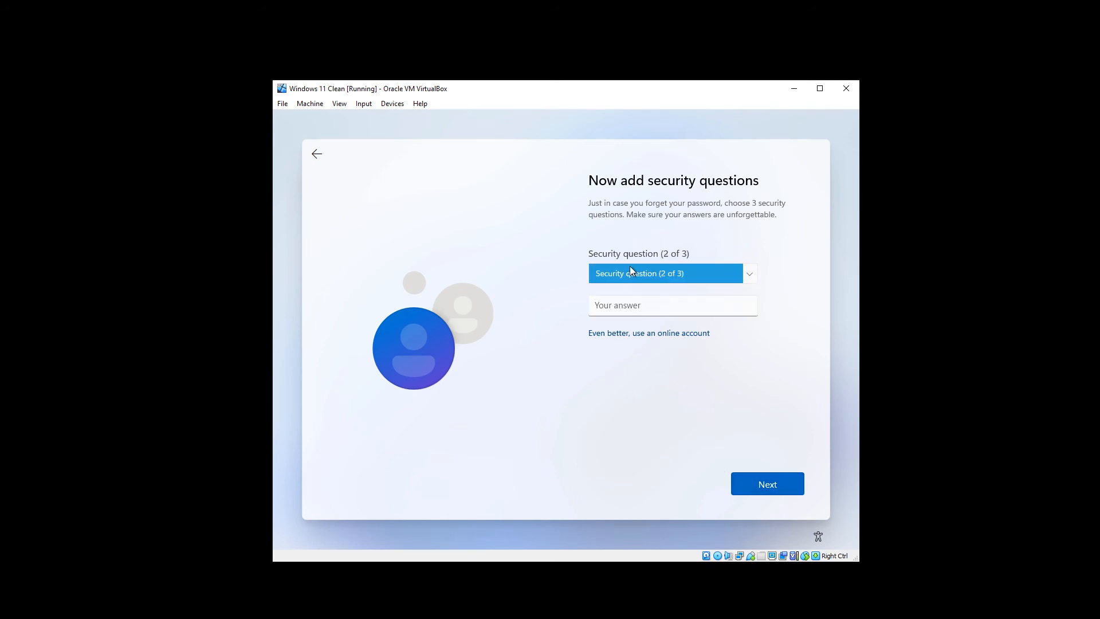
pyautogui.click(630, 271)
pyautogui.click(653, 298)
pyautogui.click(638, 307)
pyautogui.write('x')
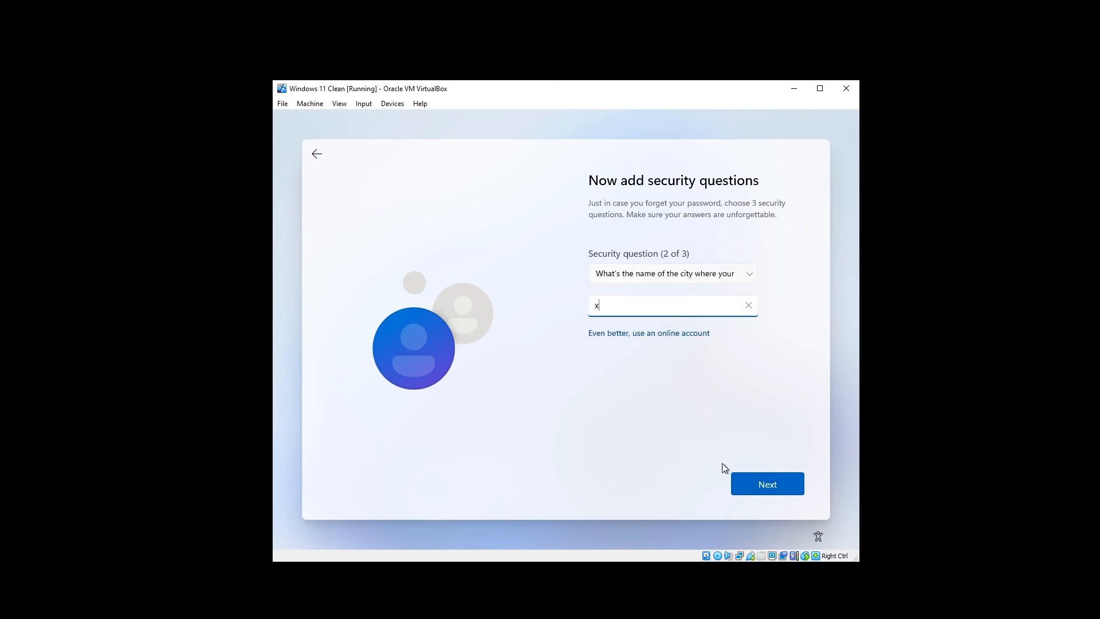
pyautogui.press('Return')
pyautogui.click(625, 267)
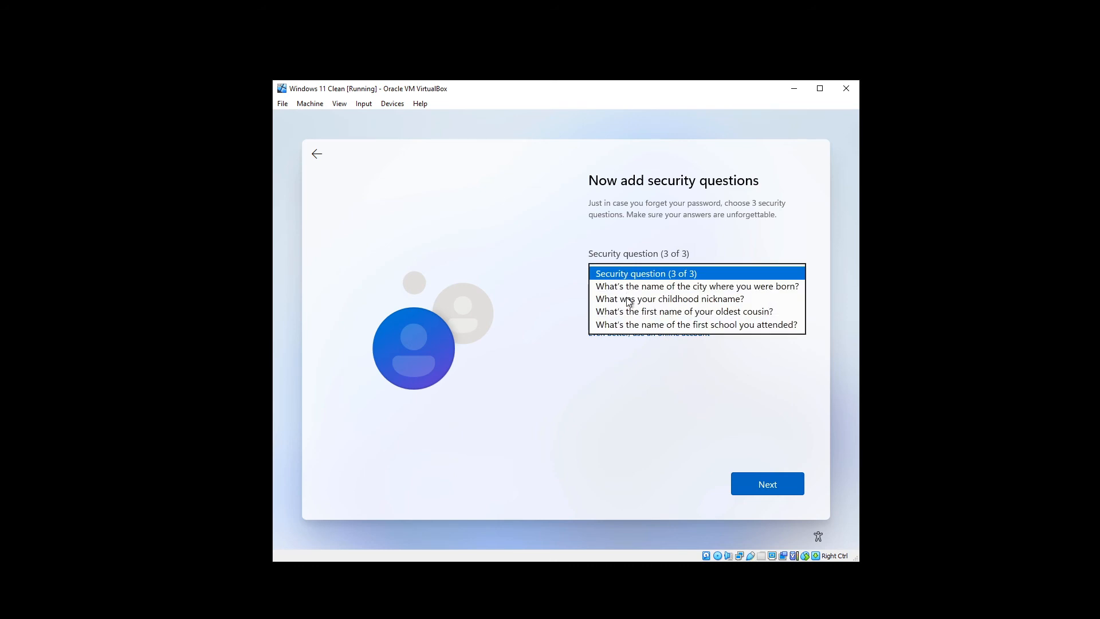
pyautogui.click(628, 299)
pyautogui.click(631, 309)
pyautogui.write('x')
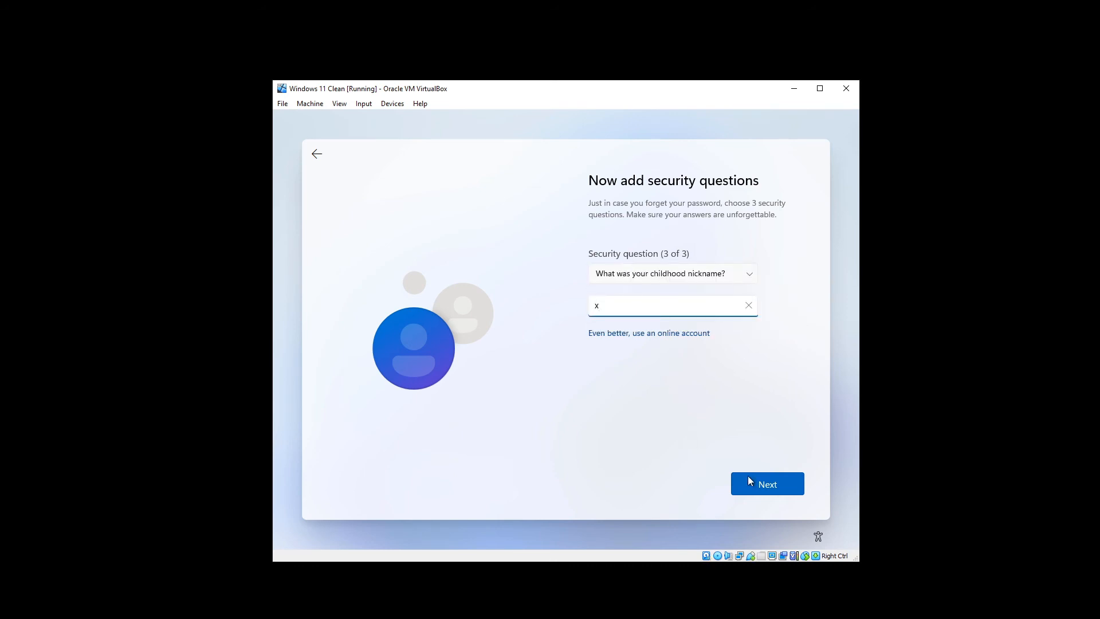
pyautogui.click(758, 482)
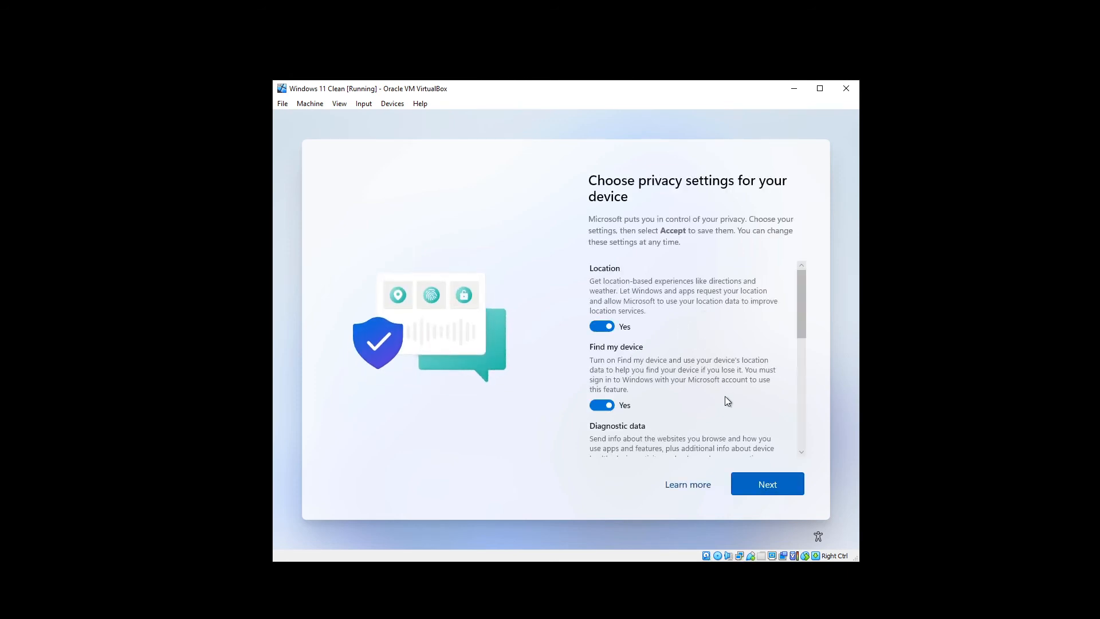
# - Turn off Location and Find my device, and set Diagnostic data to Required only
pyautogui.scroll(-6, 725, 400)
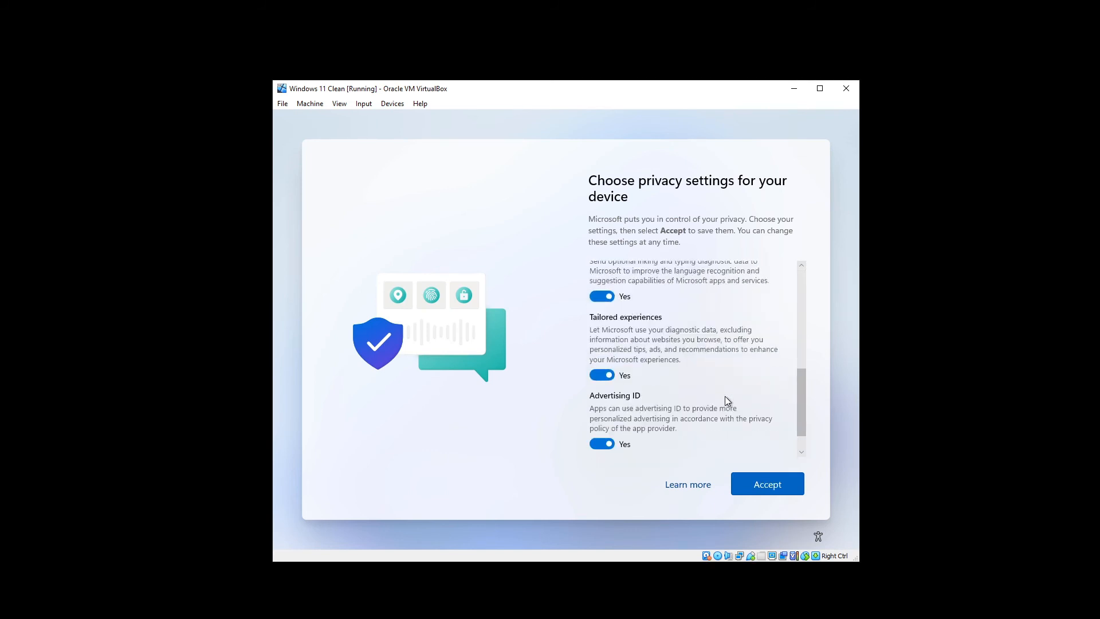
pyautogui.scroll(6, 724, 396)
pyautogui.click(603, 327)
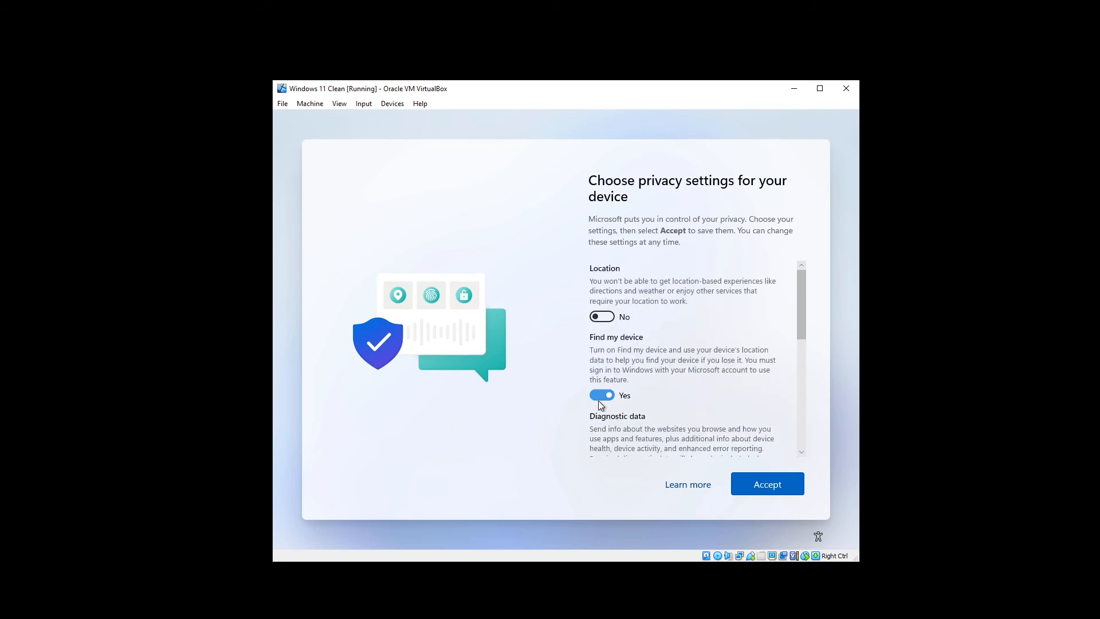
pyautogui.click(601, 395)
pyautogui.scroll(-1, 602, 402)
pyautogui.click(602, 405)
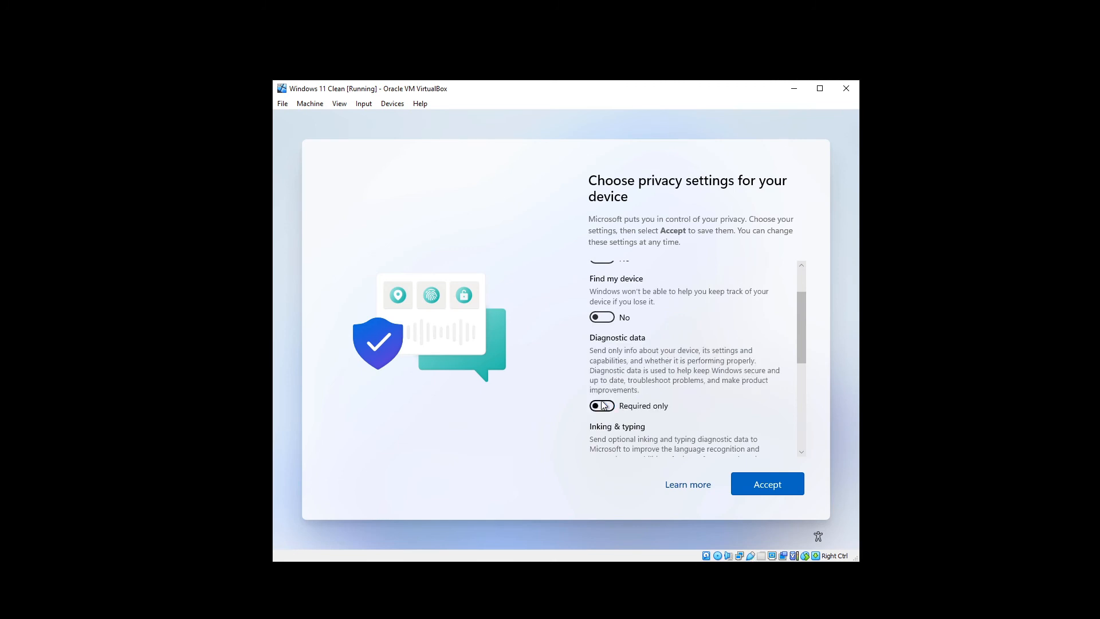
# - Turn off Inking & typing, Tailored experiences and Advertising ID, then accept the privacy settings
pyautogui.scroll(-1, 604, 403)
pyautogui.click(604, 414)
pyautogui.scroll(-3, 603, 414)
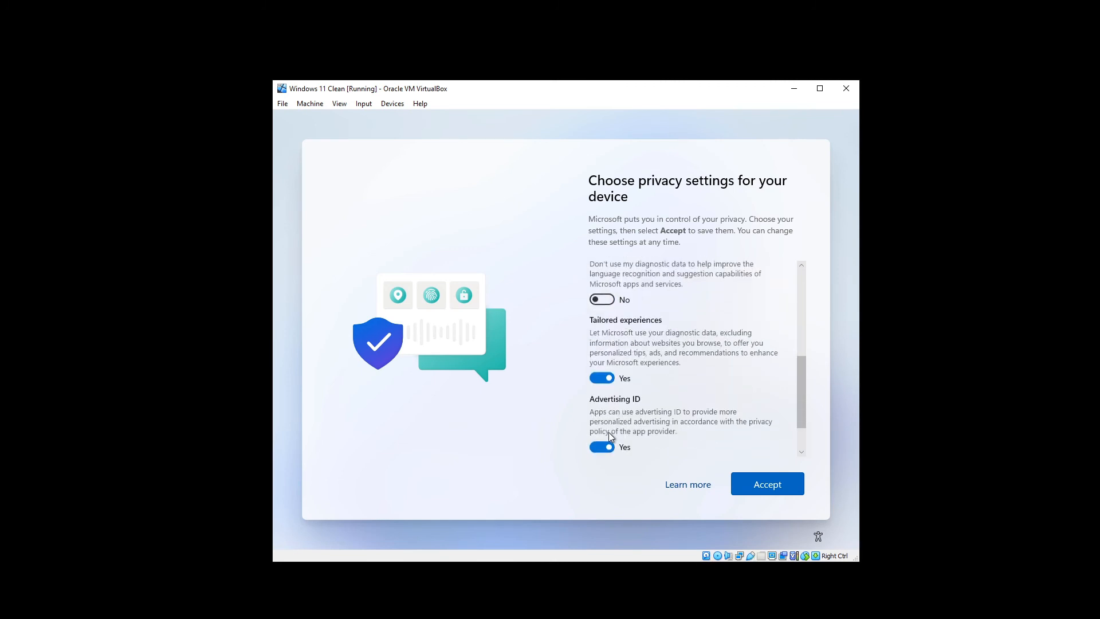
pyautogui.click(602, 379)
pyautogui.click(609, 428)
pyautogui.scroll(-1, 609, 428)
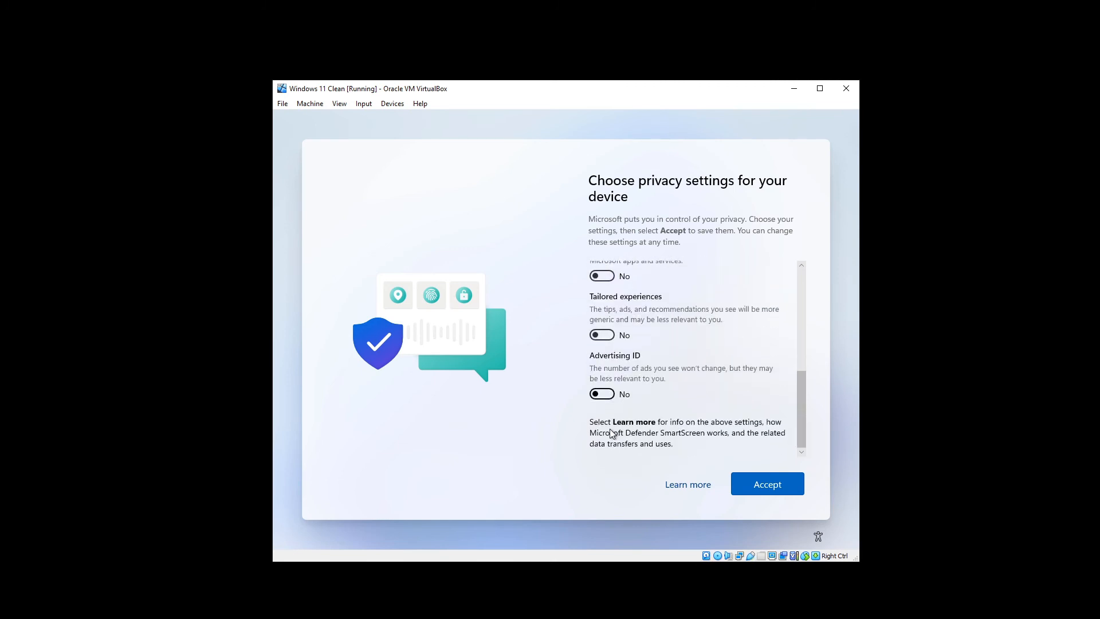
pyautogui.scroll(5, 616, 423)
pyautogui.scroll(-6, 616, 423)
pyautogui.click(779, 489)
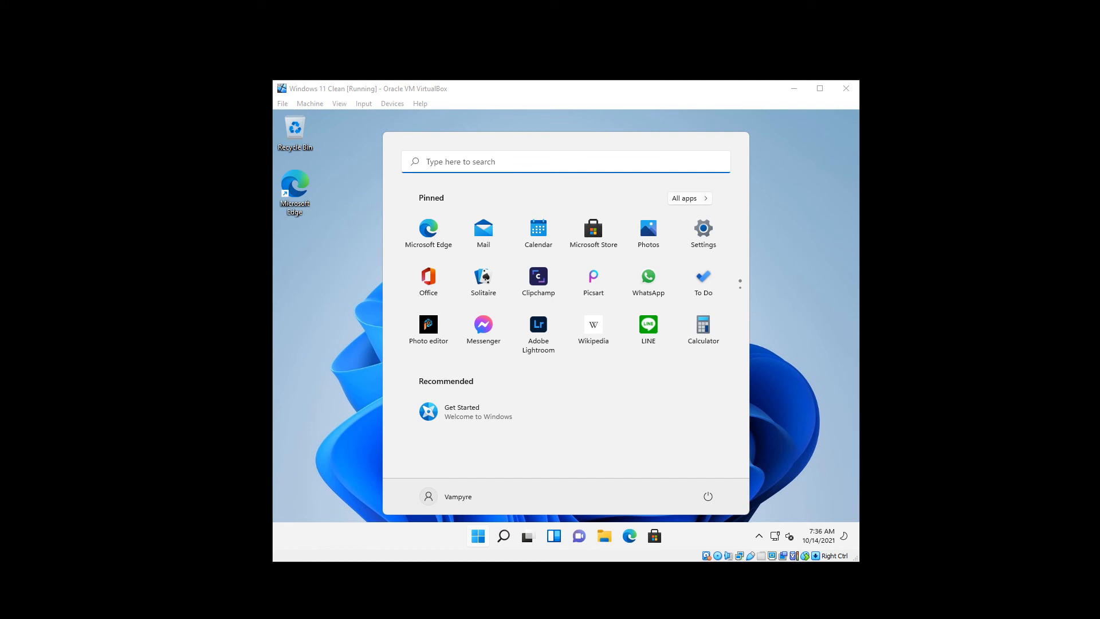
# - Once the Windows 11 desktop appears, switch to the VirtualBox Manager window with Alt+Tab
pyautogui.hotkey('alt', 'Tab')
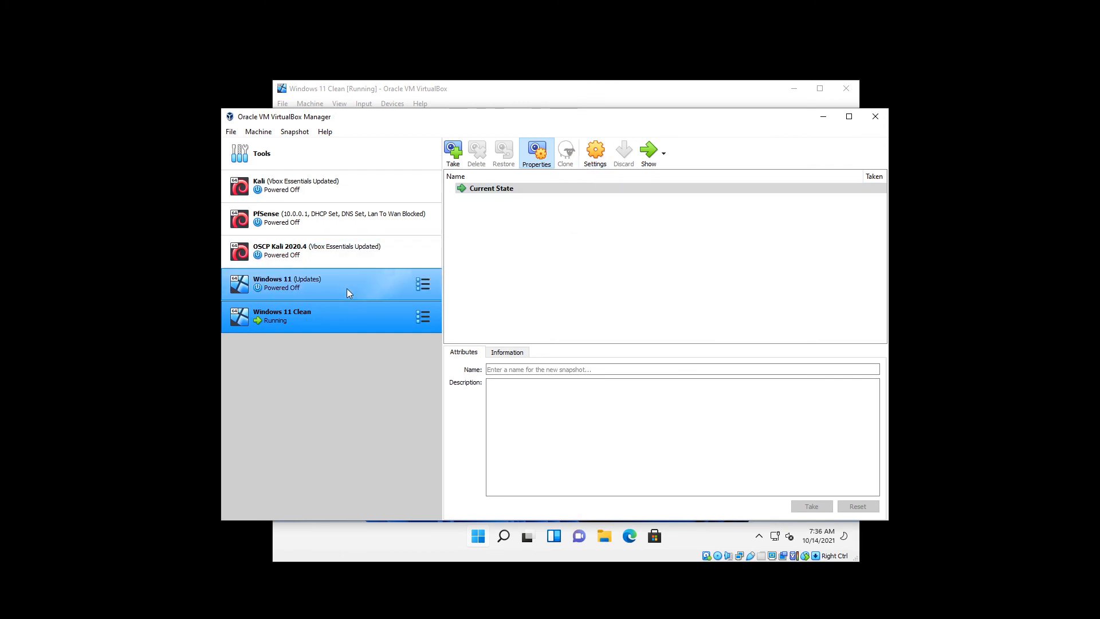
# - Eject Windows 11 NO TPM.iso from the Windows 11 Clean VM's optical drive, save, and minimize the Manager
pyautogui.click(595, 163)
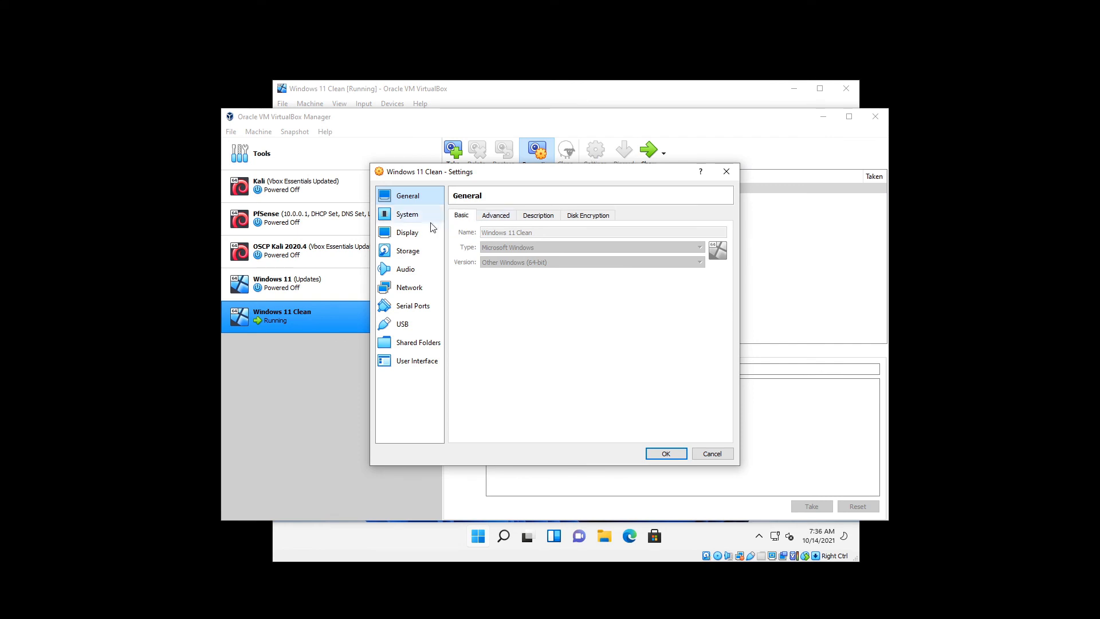
pyautogui.click(408, 216)
pyautogui.click(407, 250)
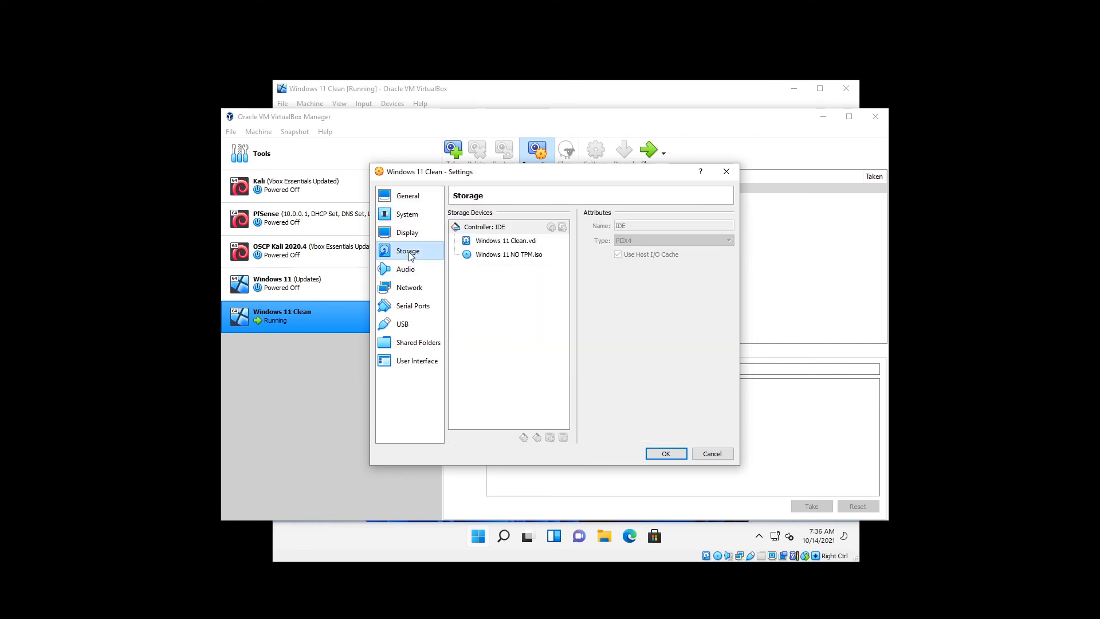
pyautogui.click(512, 257)
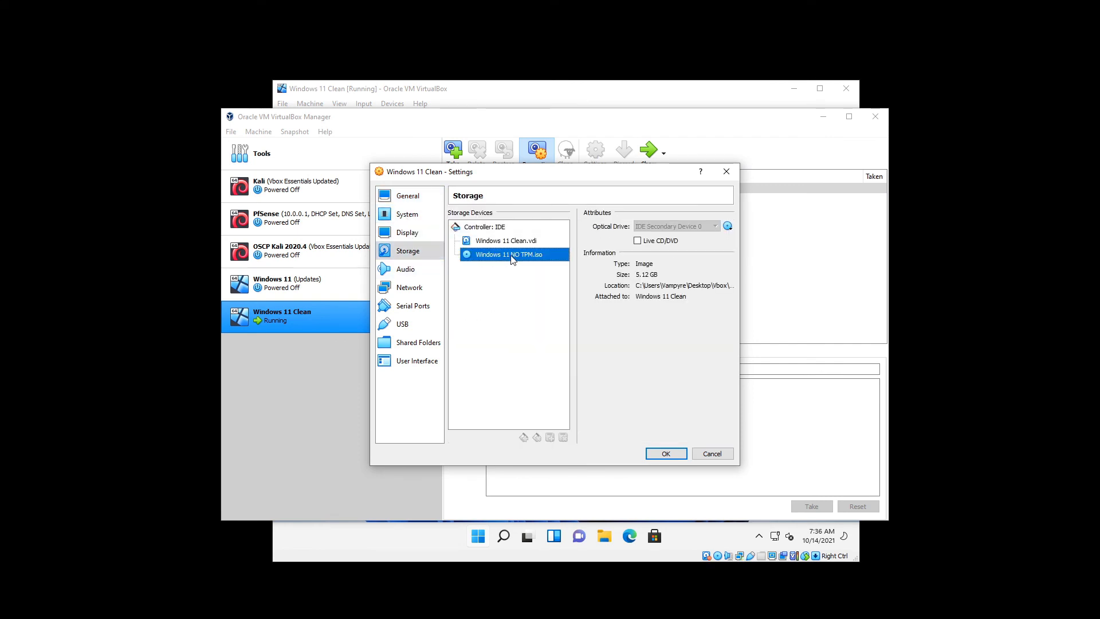
pyautogui.click(728, 226)
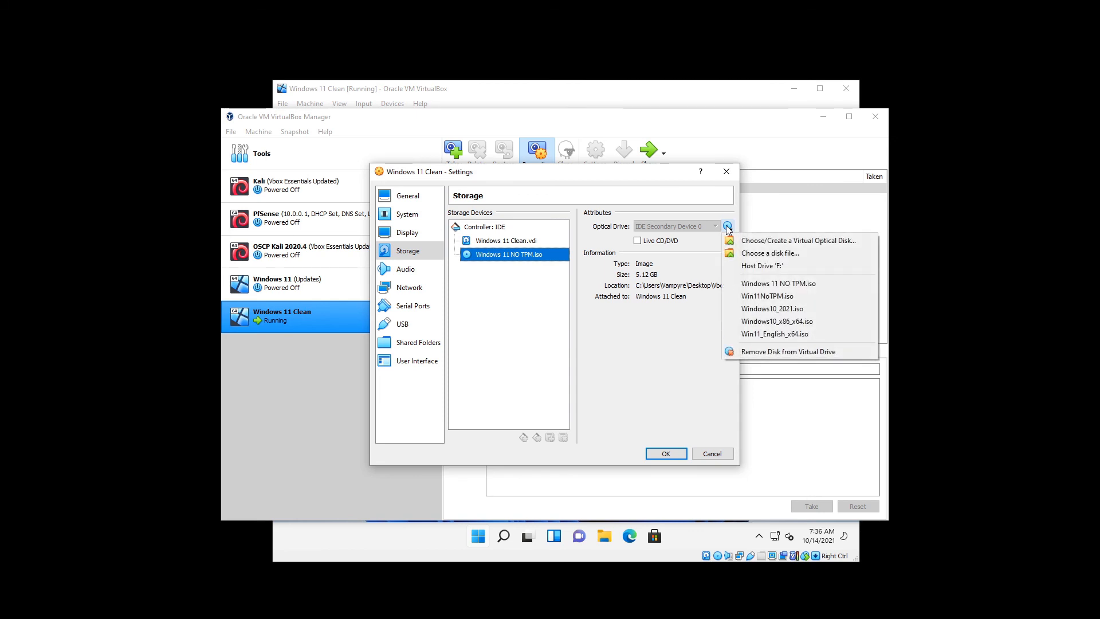
pyautogui.click(772, 350)
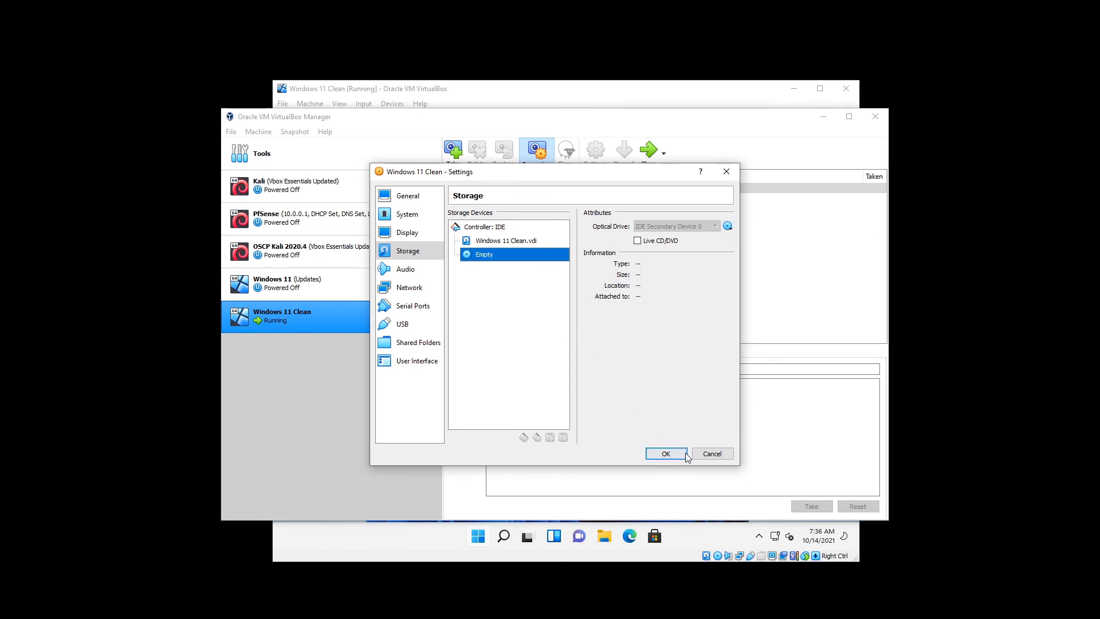
pyautogui.click(665, 453)
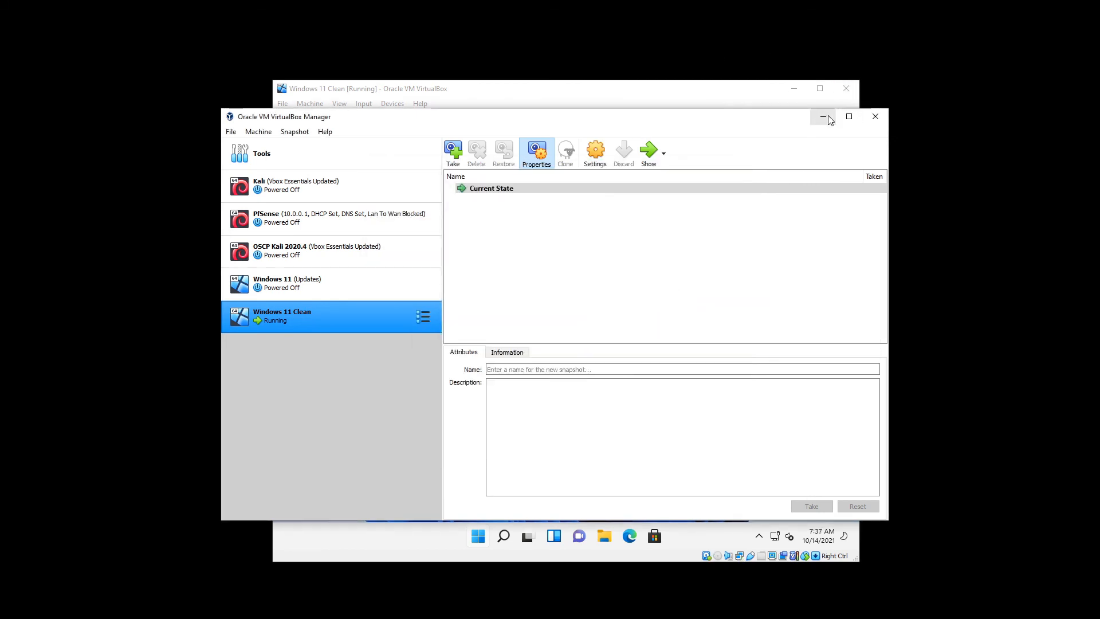
pyautogui.click(825, 118)
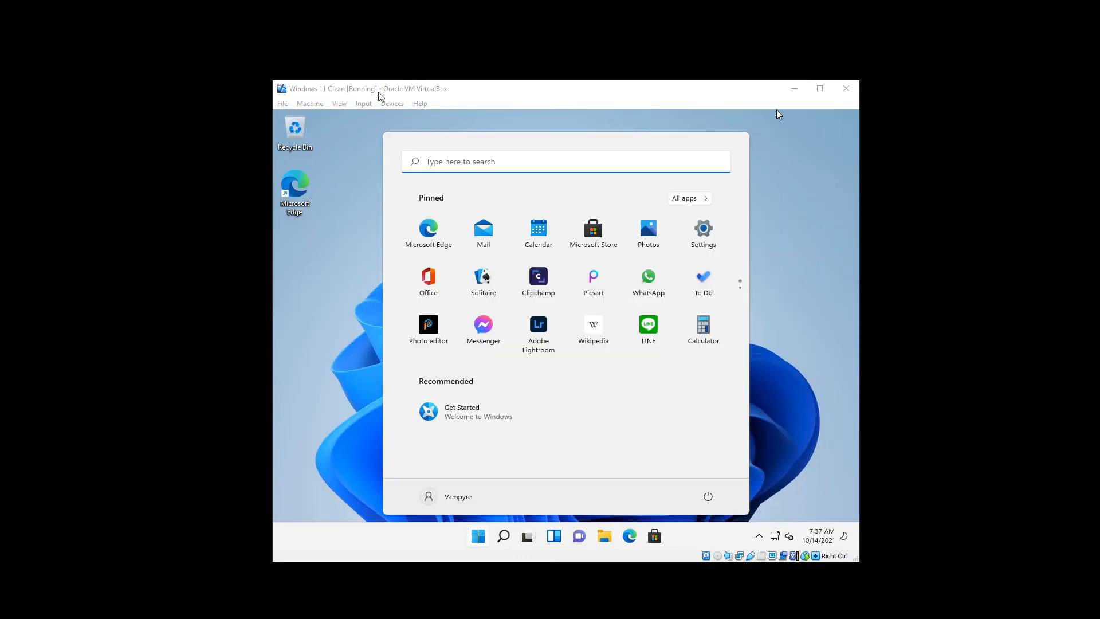
# - Insert the Guest Additions CD image into the VM from the Devices menu
pyautogui.click(389, 104)
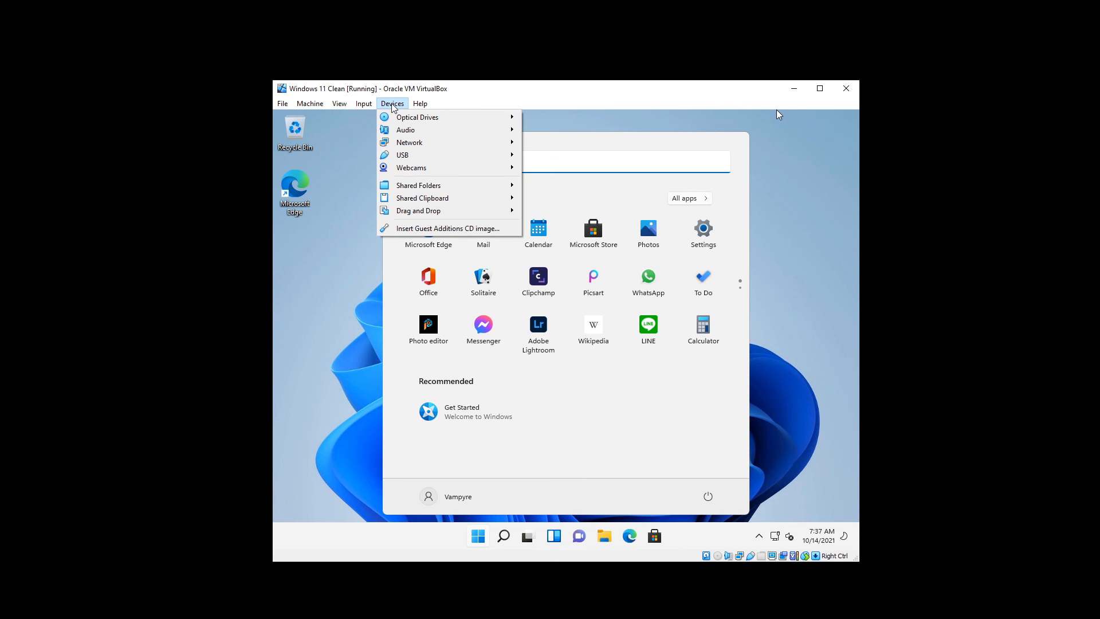
pyautogui.click(427, 229)
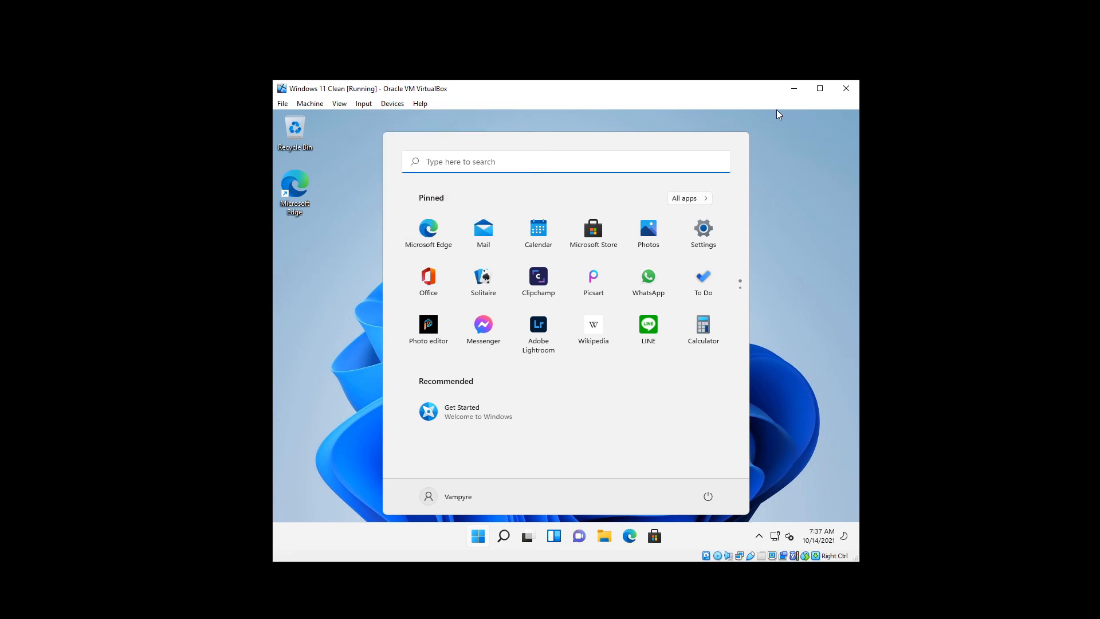
pyautogui.click(353, 235)
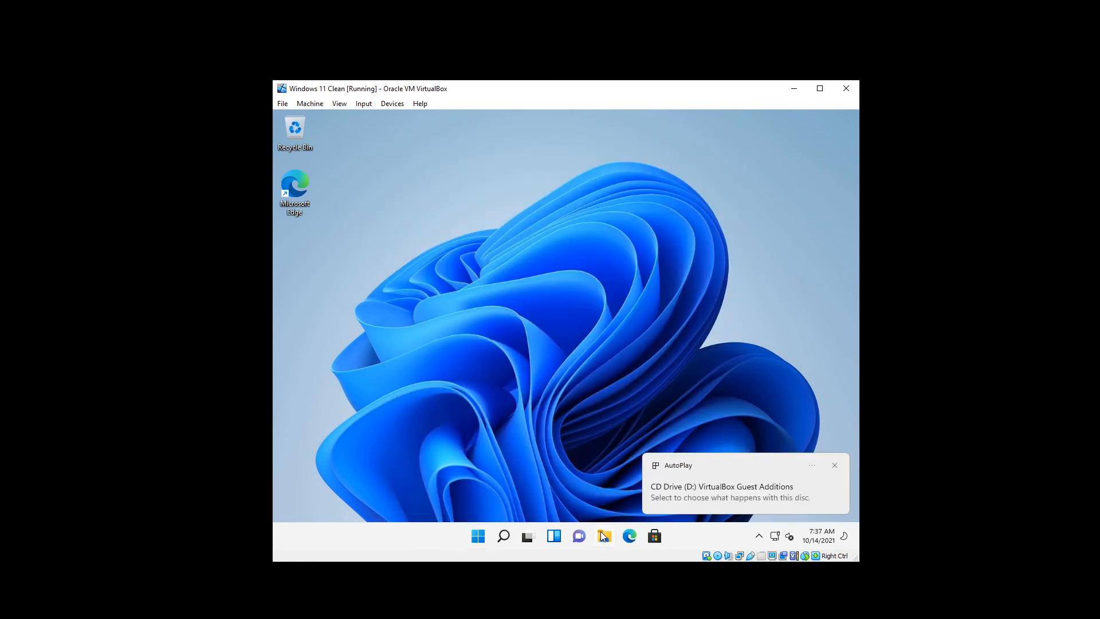
# - Run VBoxWindowsAdditions from CD Drive (D:) in File Explorer and allow it to make changes
pyautogui.click(602, 534)
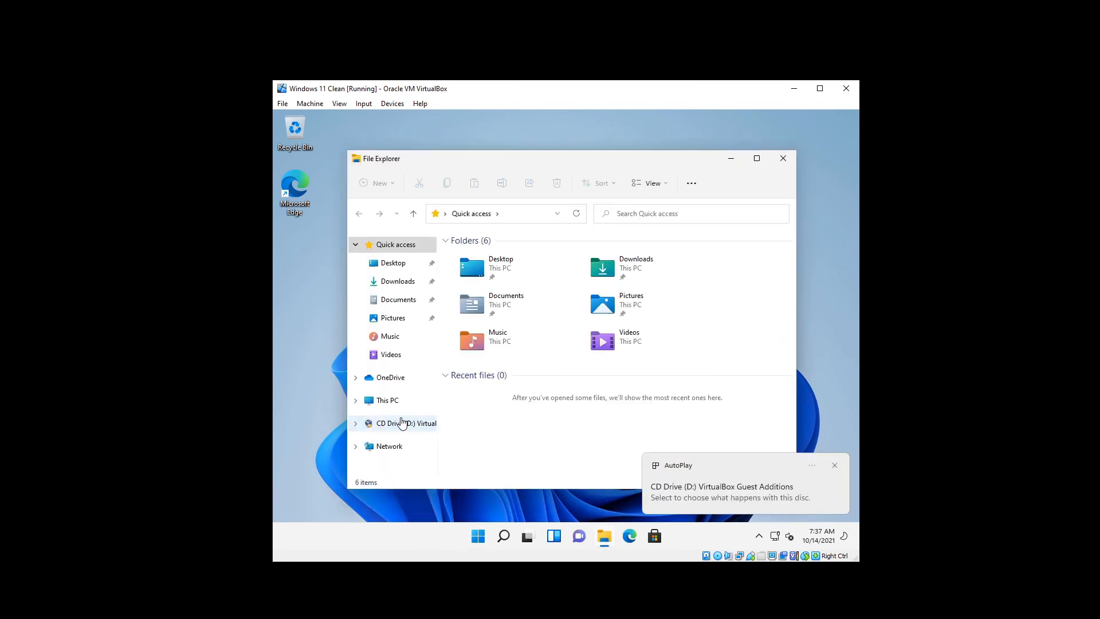
pyautogui.click(403, 424)
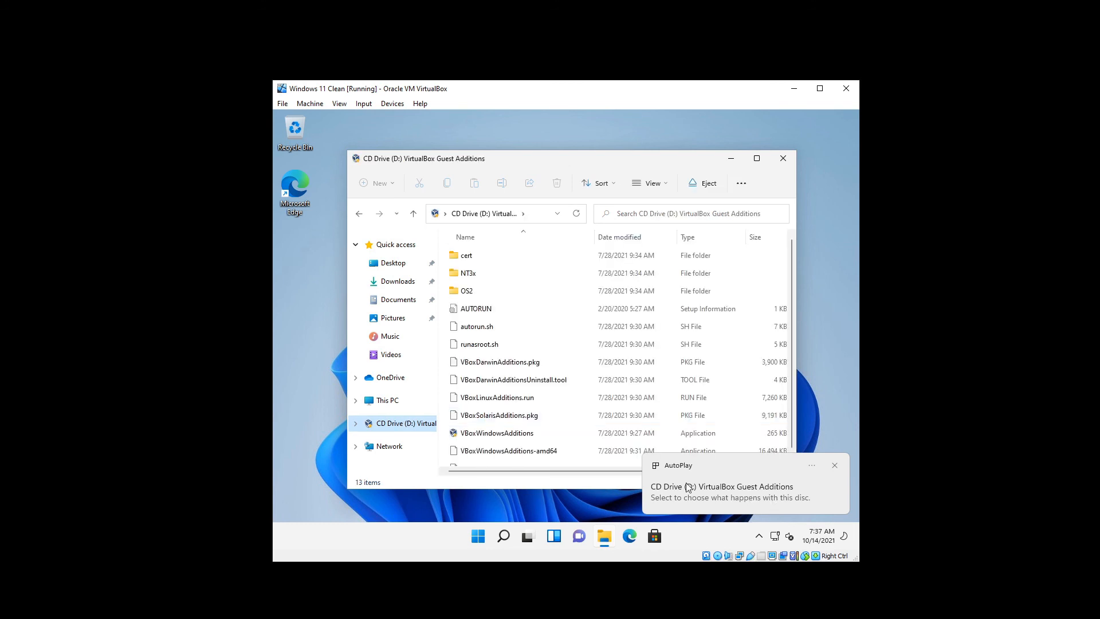
pyautogui.doubleClick(509, 434)
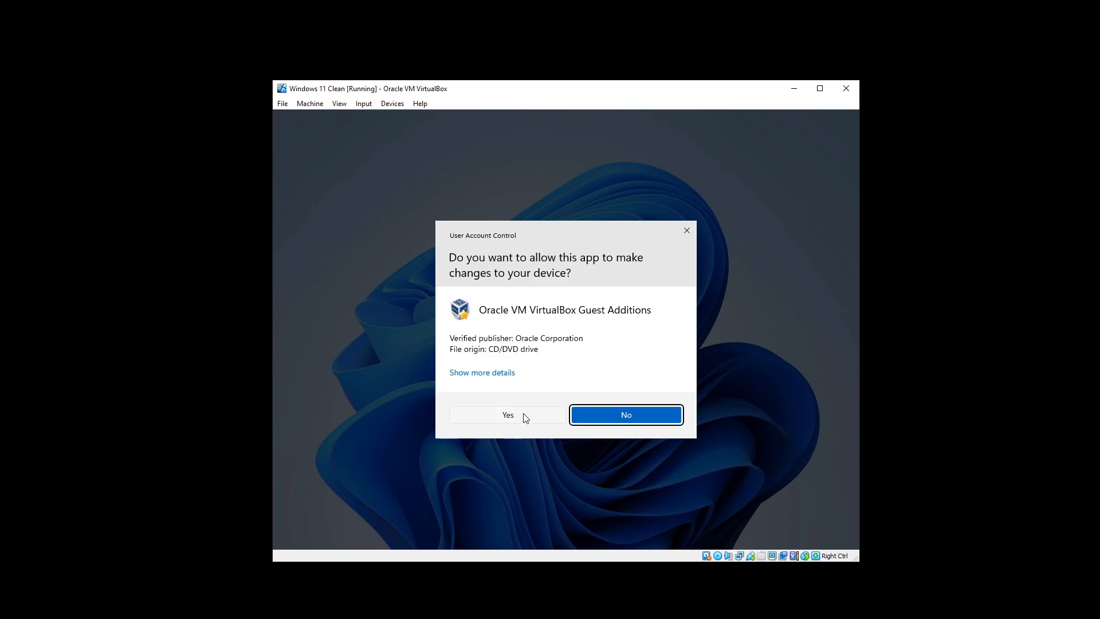
pyautogui.click(521, 415)
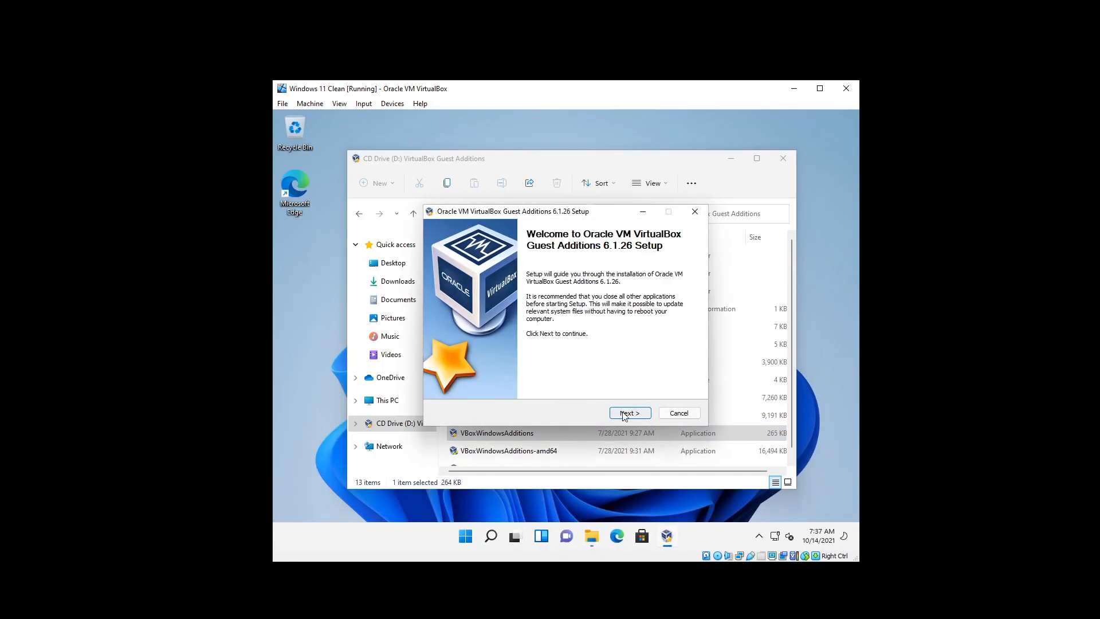
pyautogui.click(625, 414)
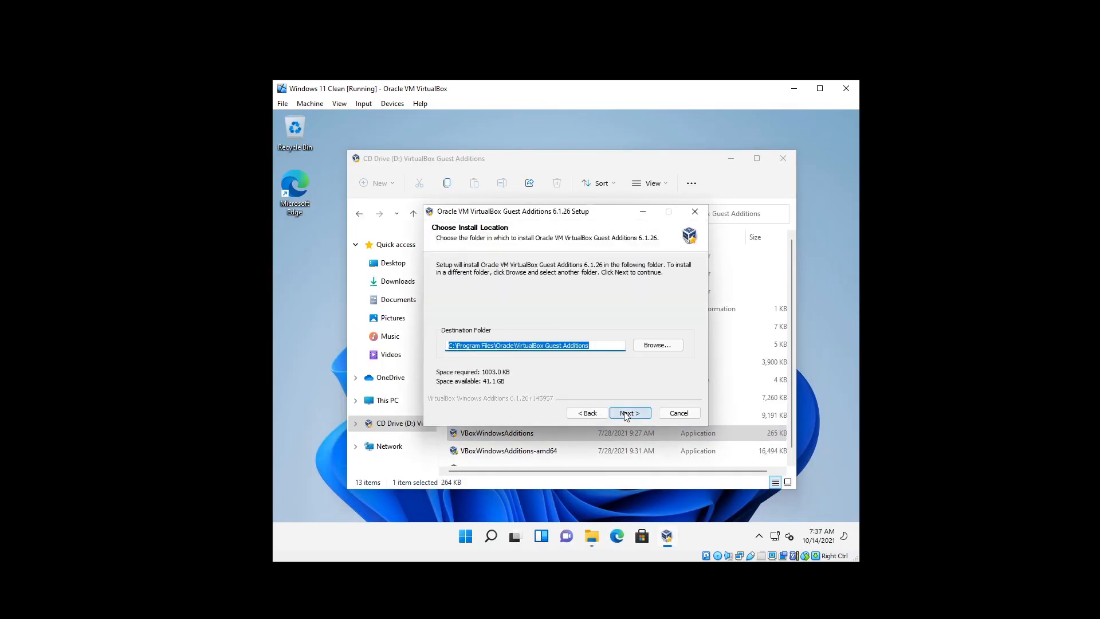
pyautogui.click(624, 413)
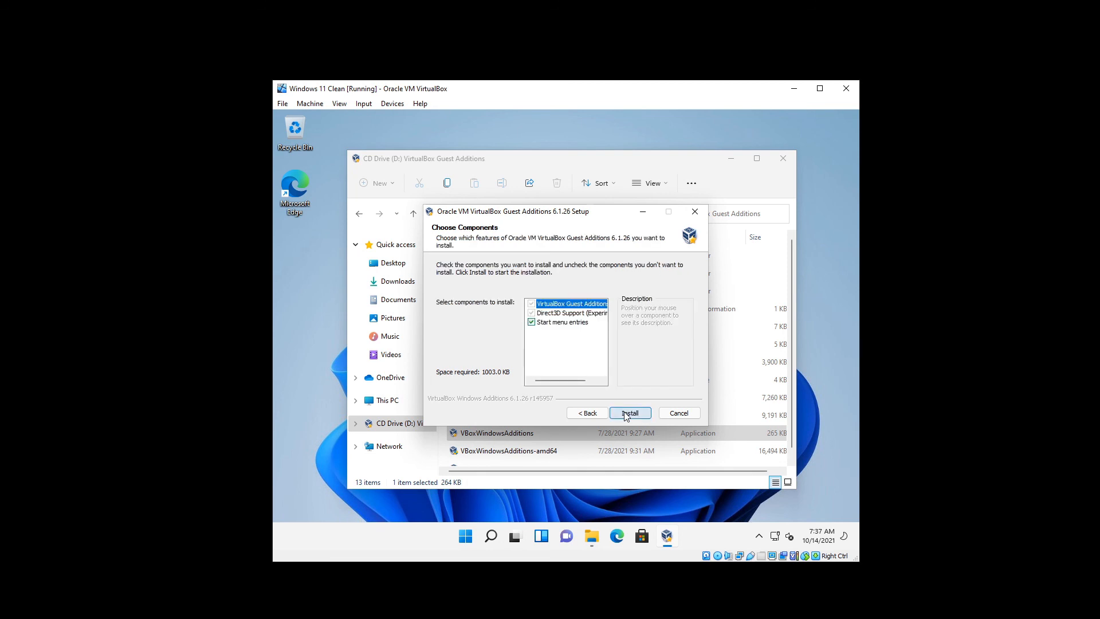
pyautogui.click(628, 413)
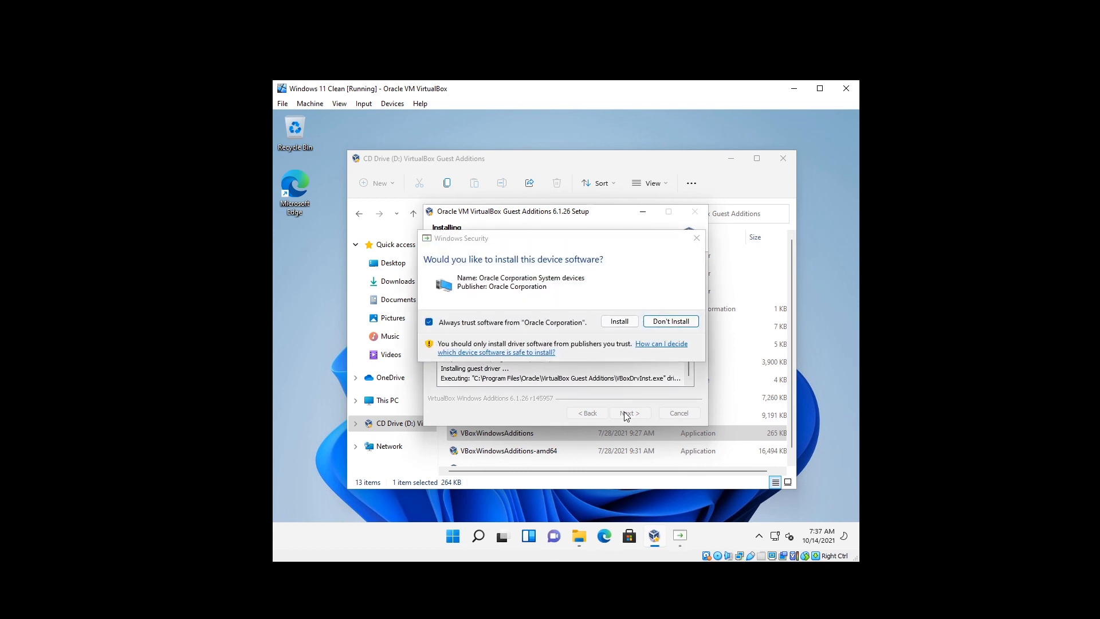
pyautogui.click(624, 320)
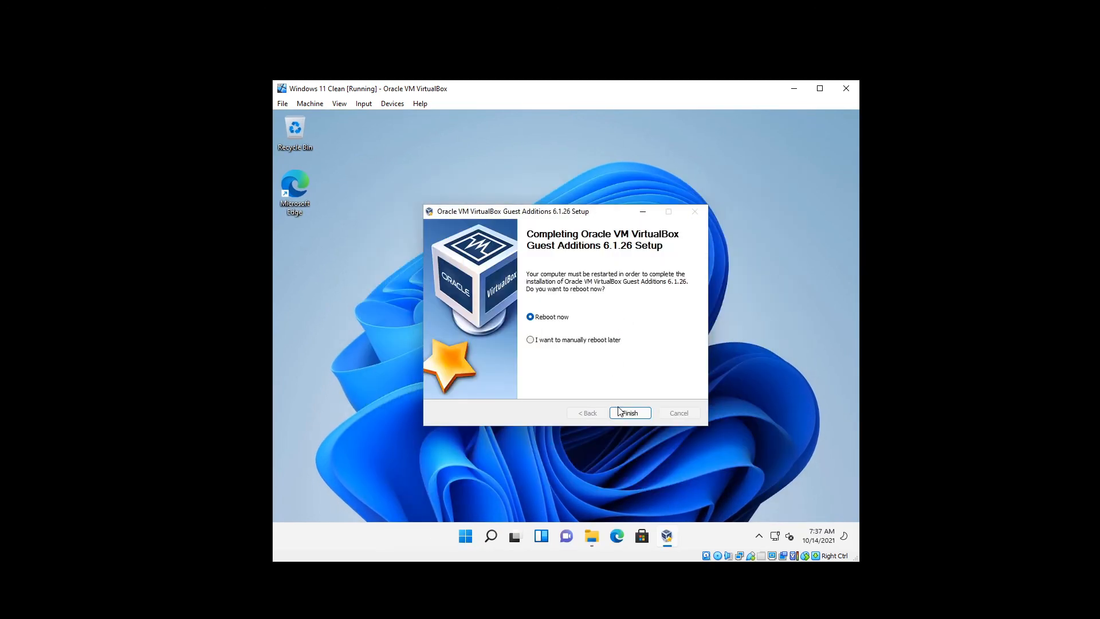
pyautogui.click(625, 411)
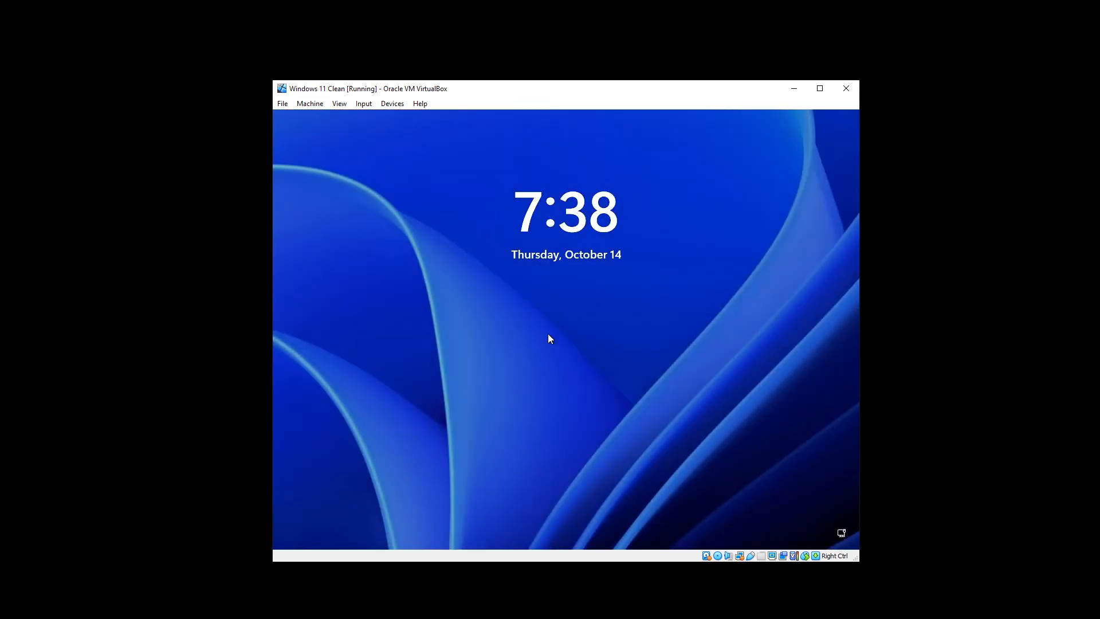
# - Sign in to the rebooted Windows 11 guest with the local account password
pyautogui.click(548, 338)
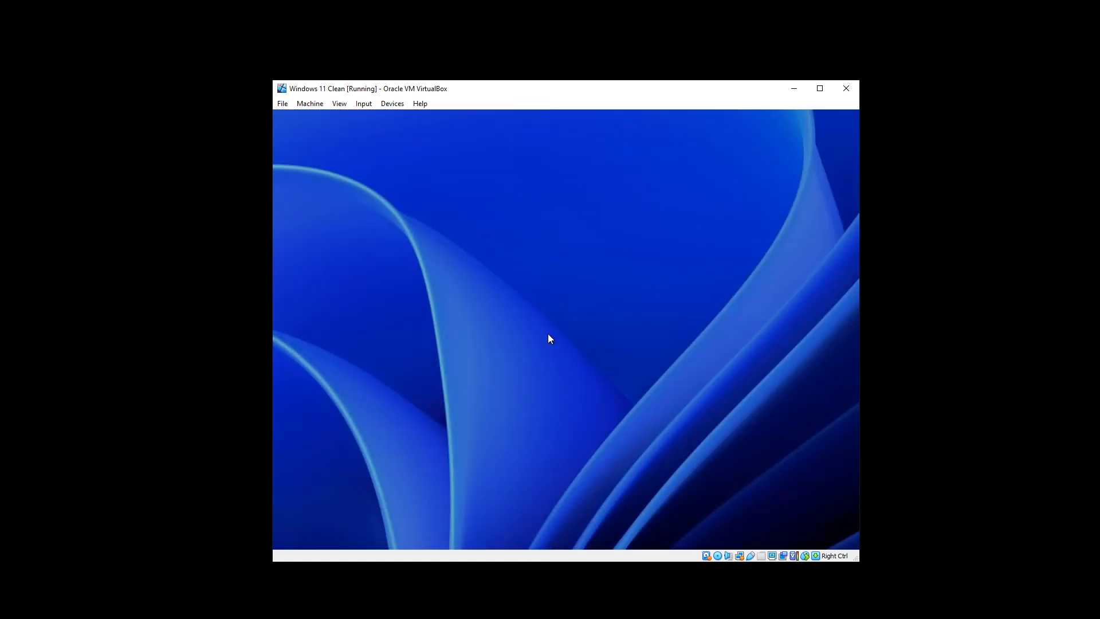
pyautogui.write('********')
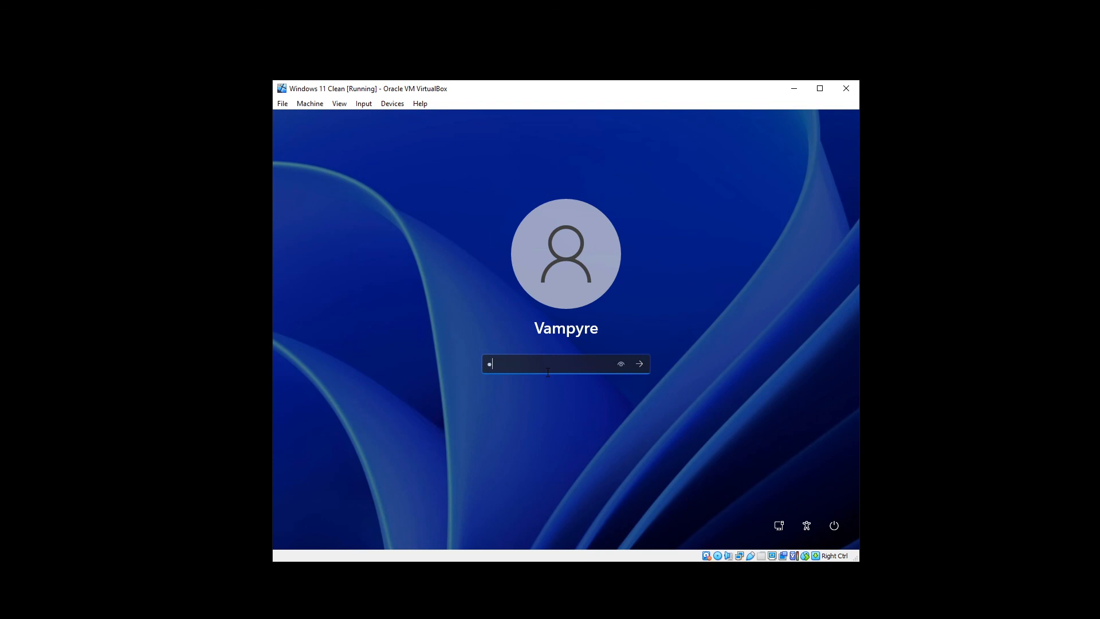
pyautogui.press('Return')
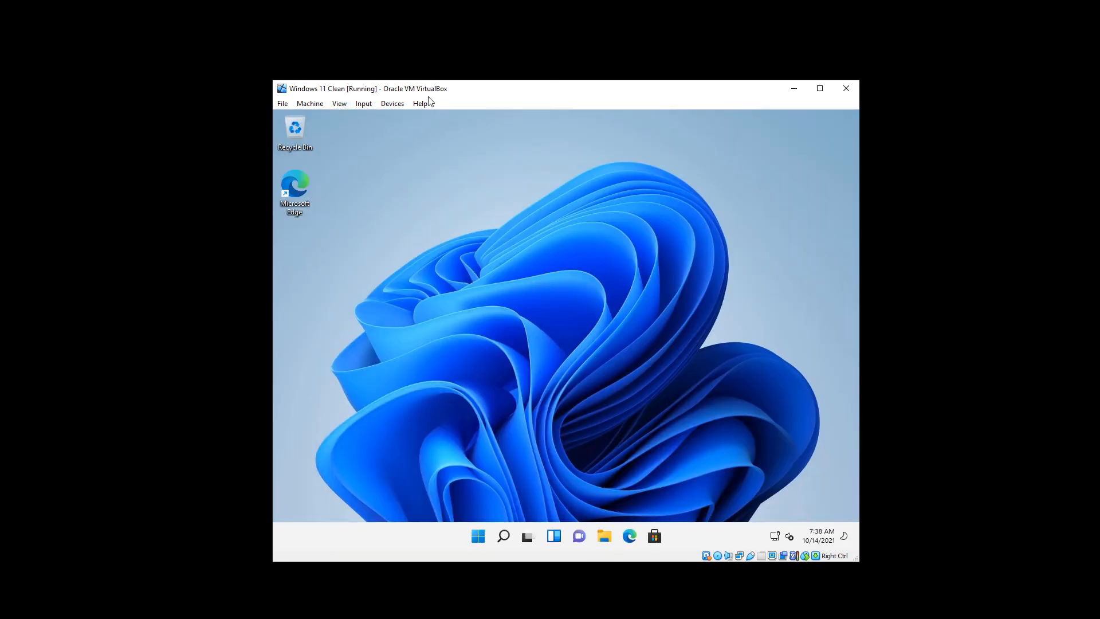
# - Maximize the VM window, enable View > Auto-resize Guest Display, then restore and re-maximize to test
pyautogui.click(338, 103)
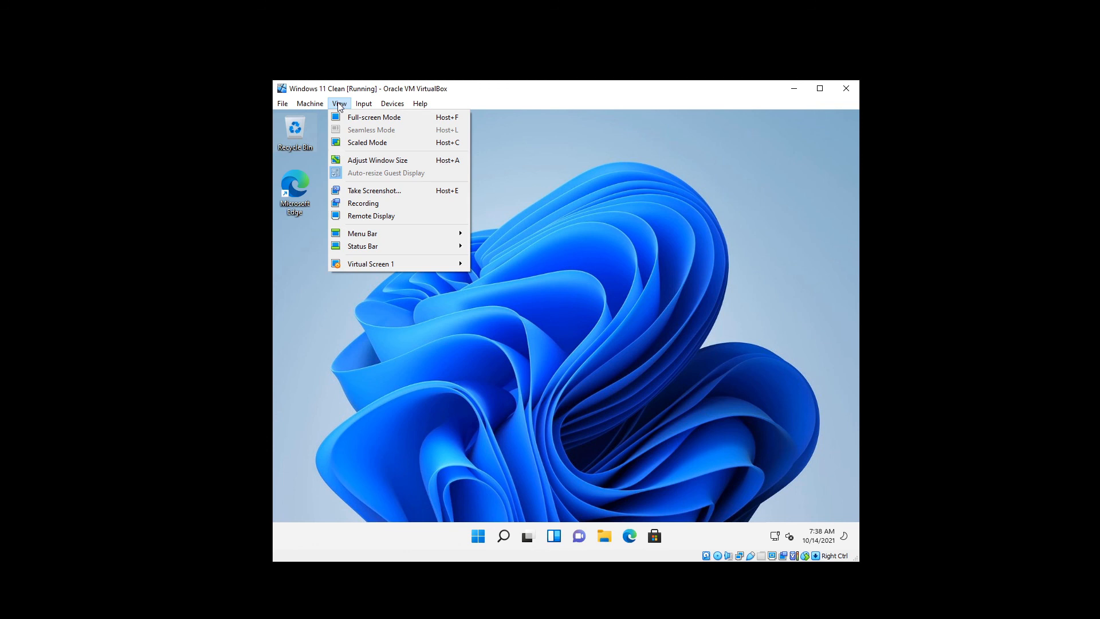
pyautogui.click(363, 166)
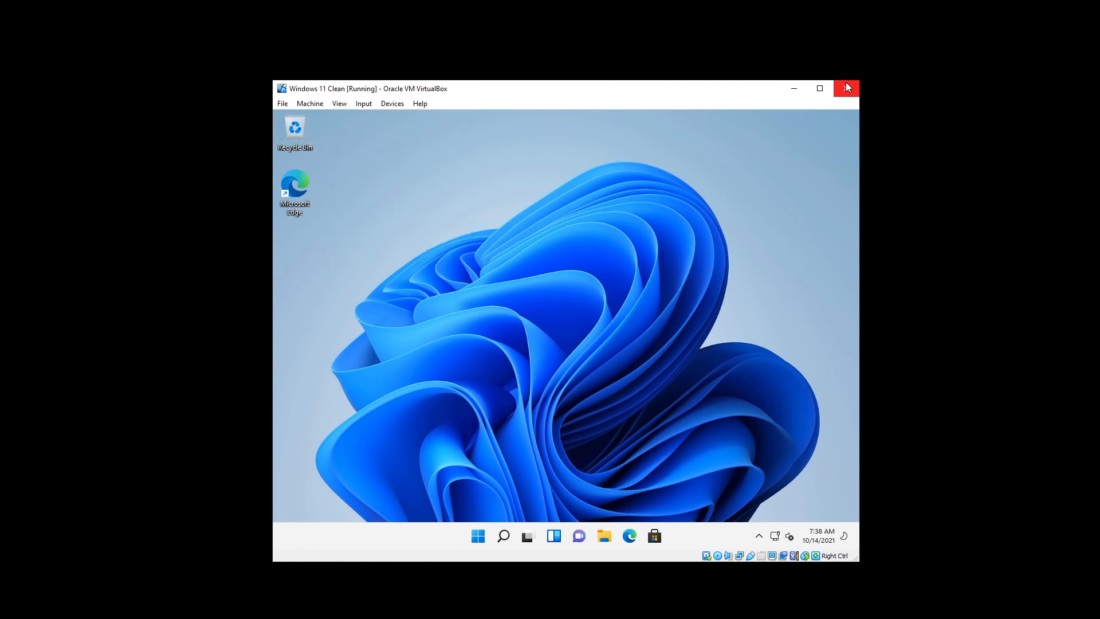
pyautogui.click(825, 88)
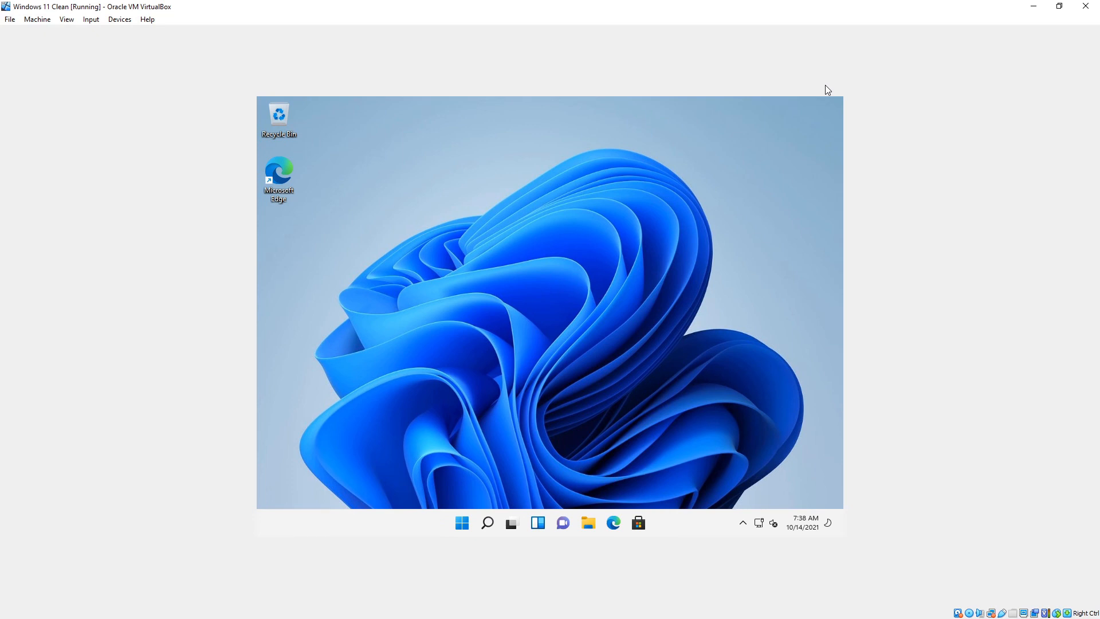
pyautogui.click(66, 19)
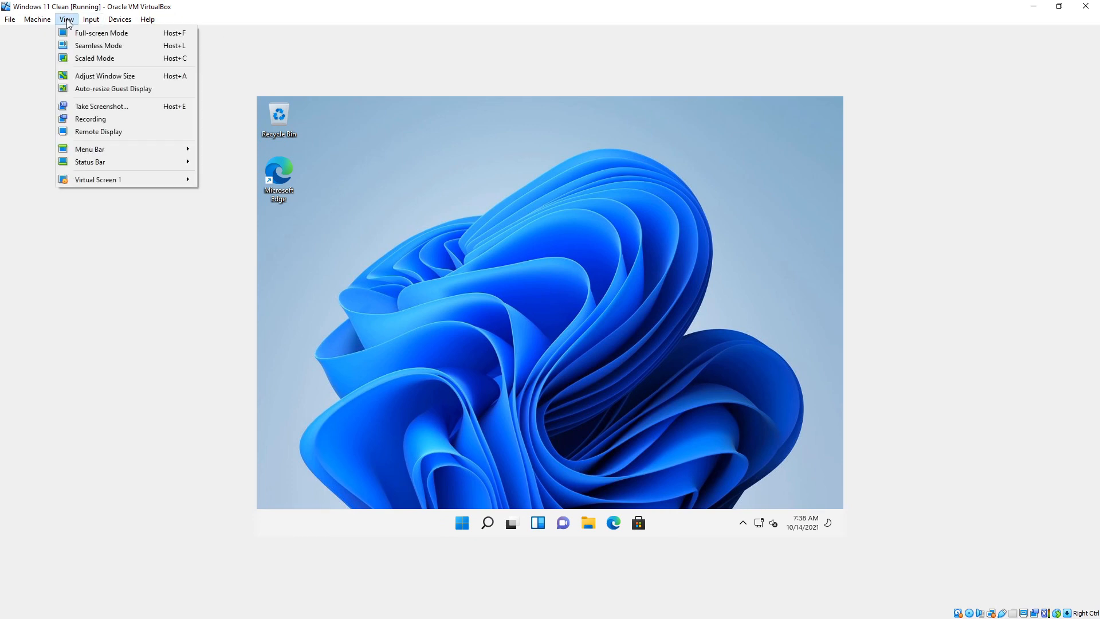
pyautogui.click(91, 89)
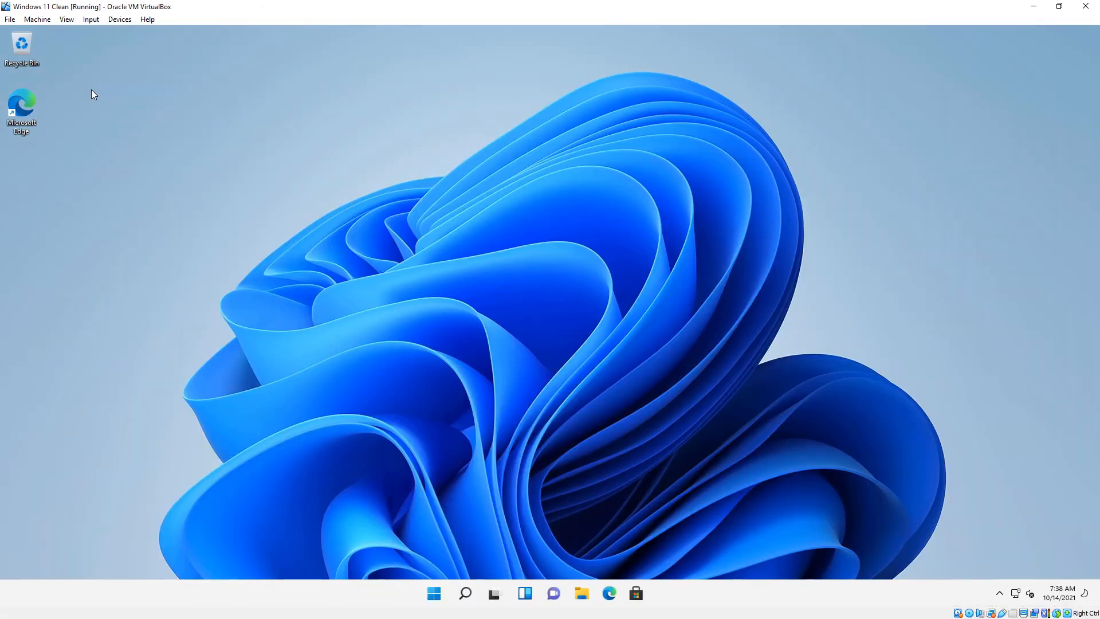
pyautogui.doubleClick(284, 6)
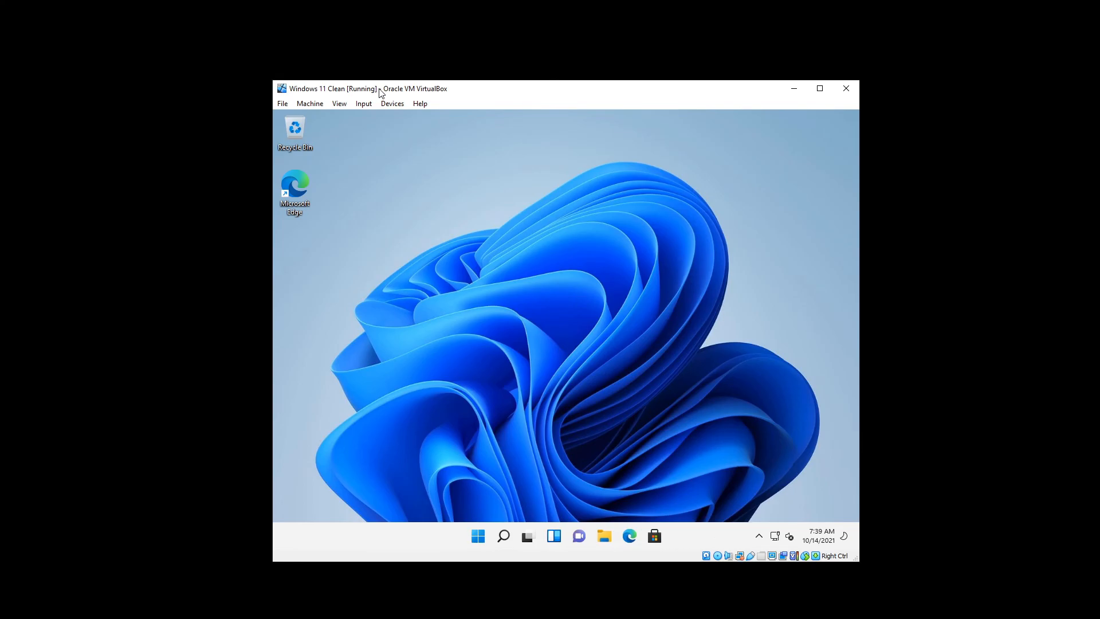
pyautogui.doubleClick(379, 89)
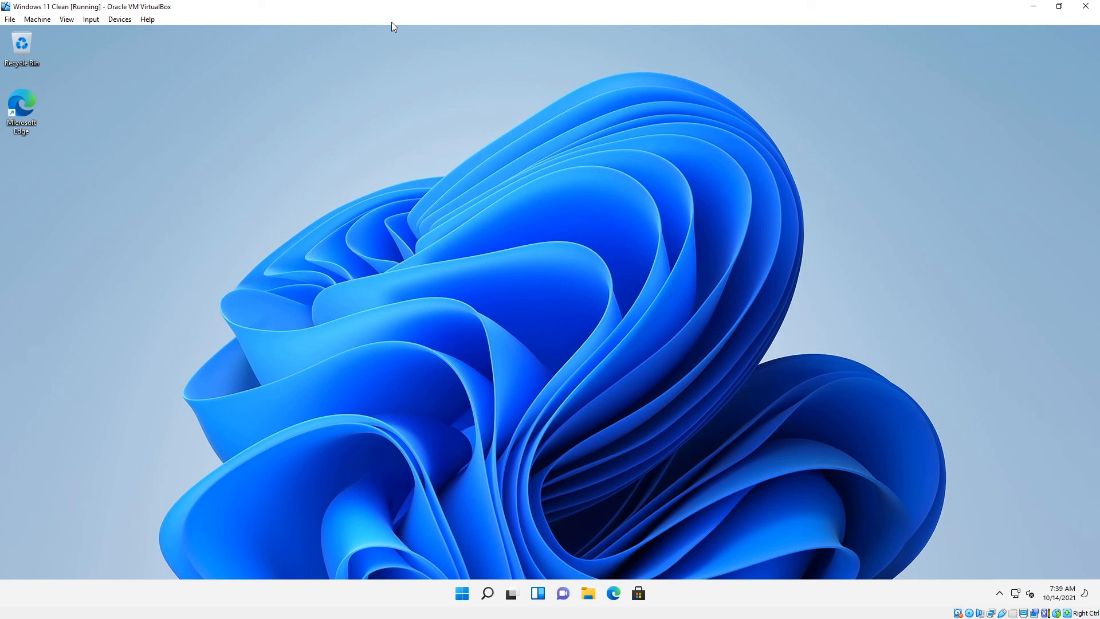
# - Run winver from the guest's search to show About Windows (version 21H2, build 22000.194)
pyautogui.click(464, 585)
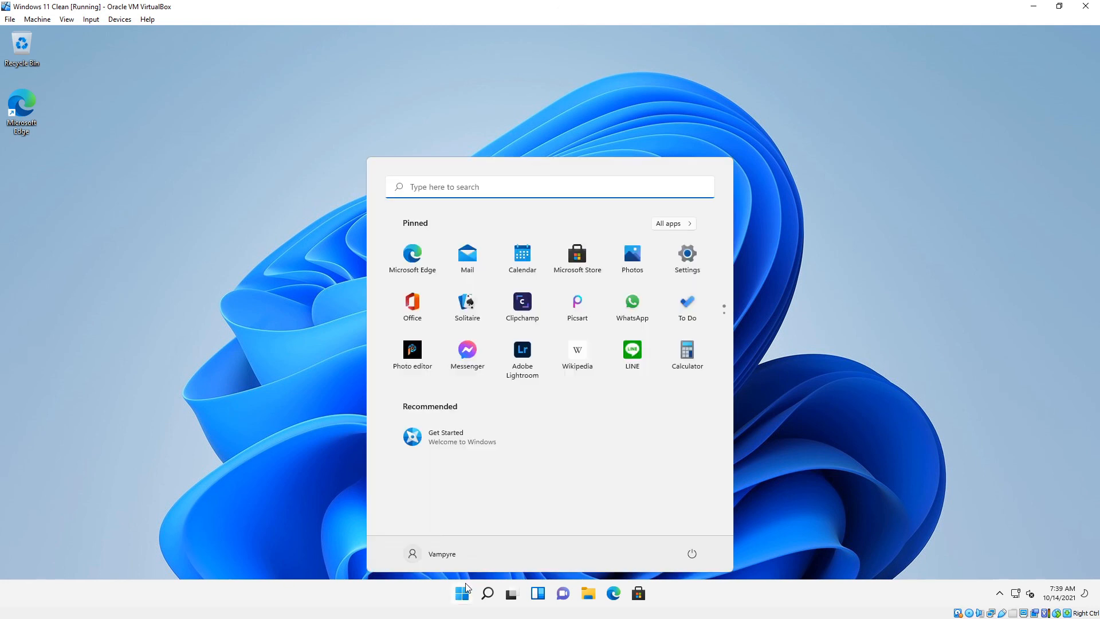
pyautogui.write('winver')
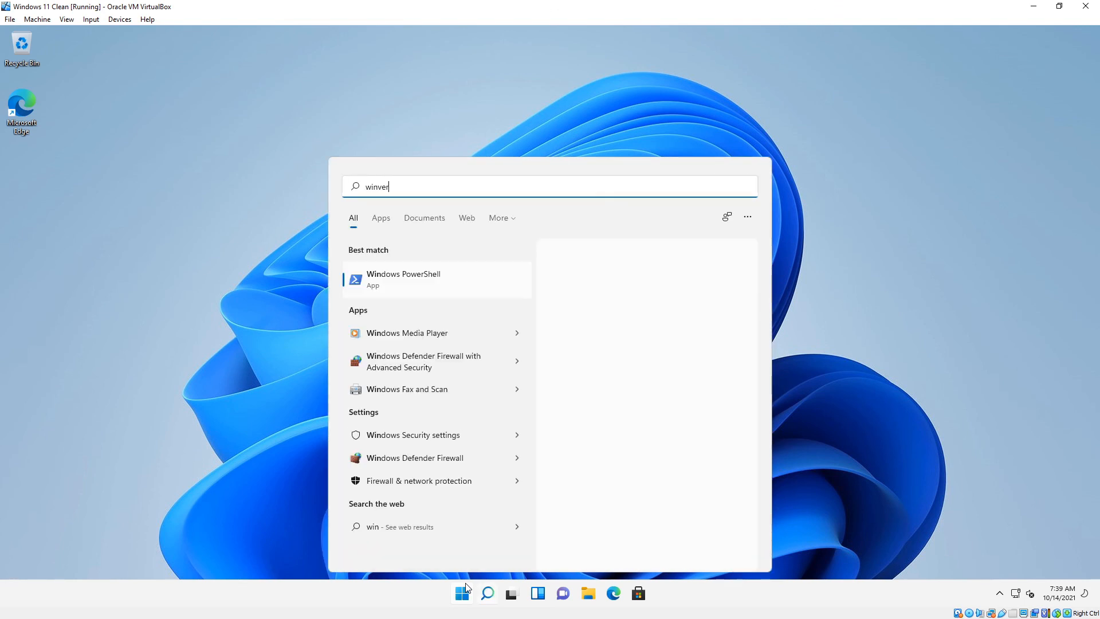
pyautogui.press('Return')
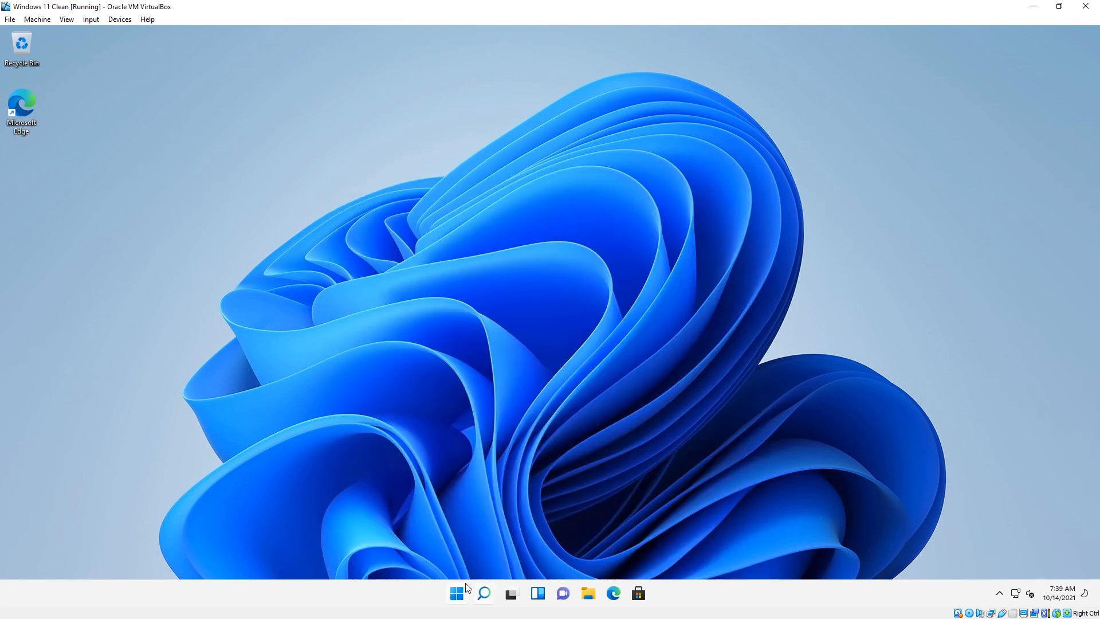